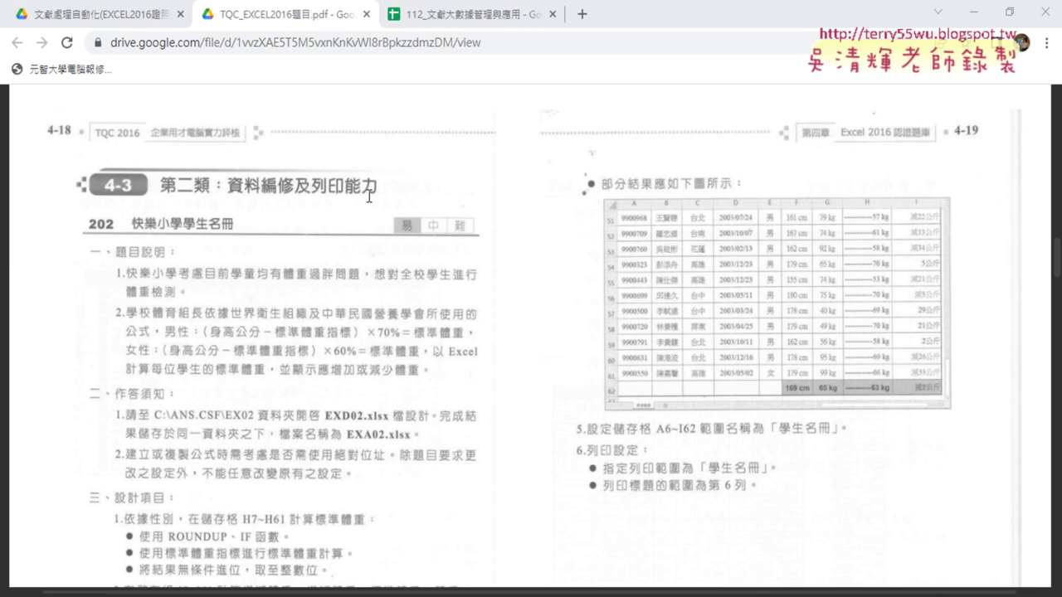
Zoom the PDF two steps in on the 202 快樂小學學生名冊 task page.
scroll(369, 196, down, 2)
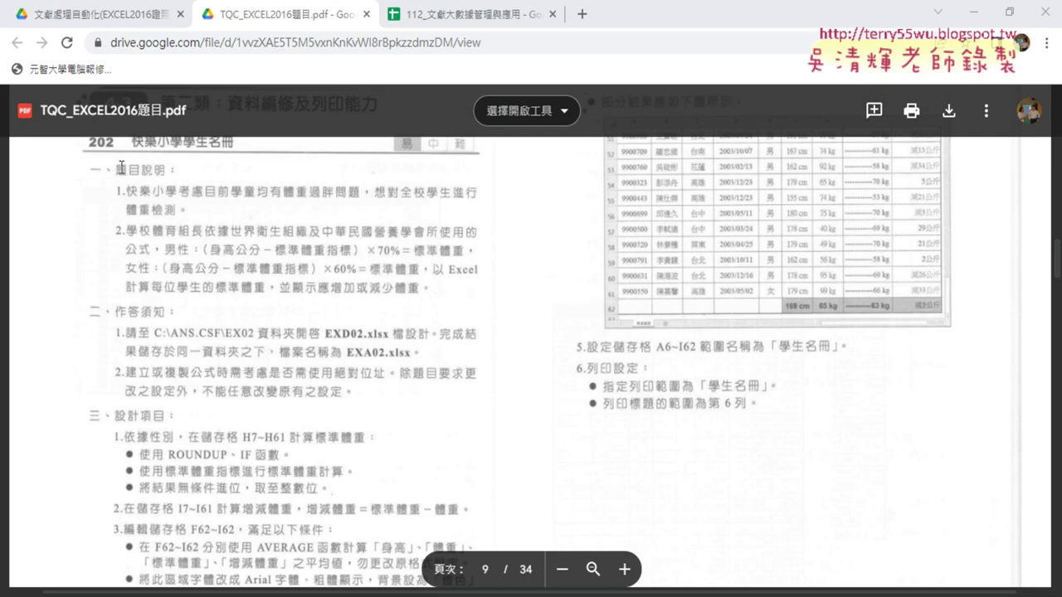
scroll(154, 172, up, 2)
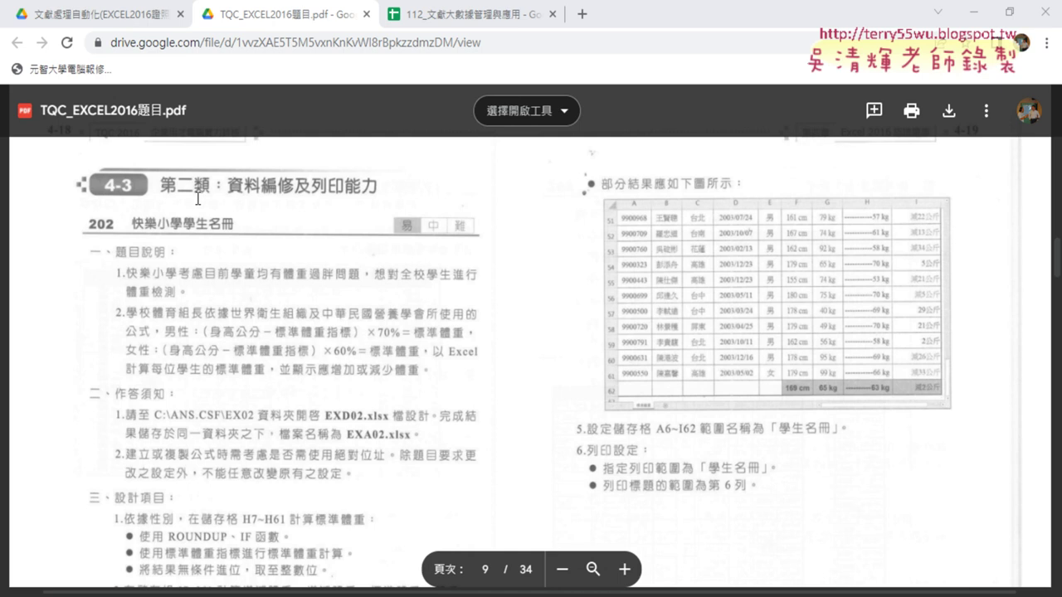
click(625, 570)
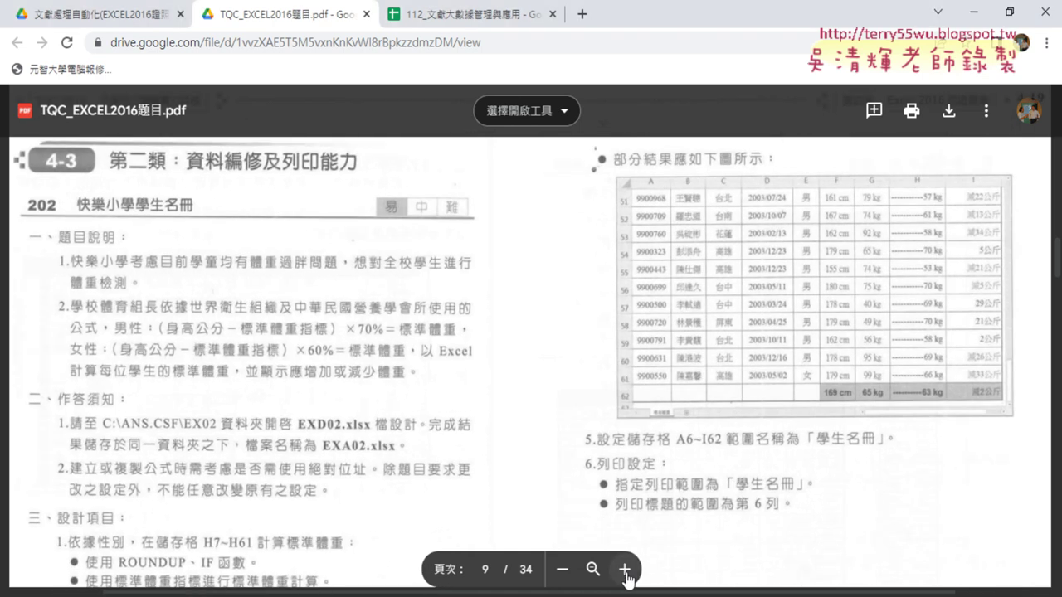
click(625, 570)
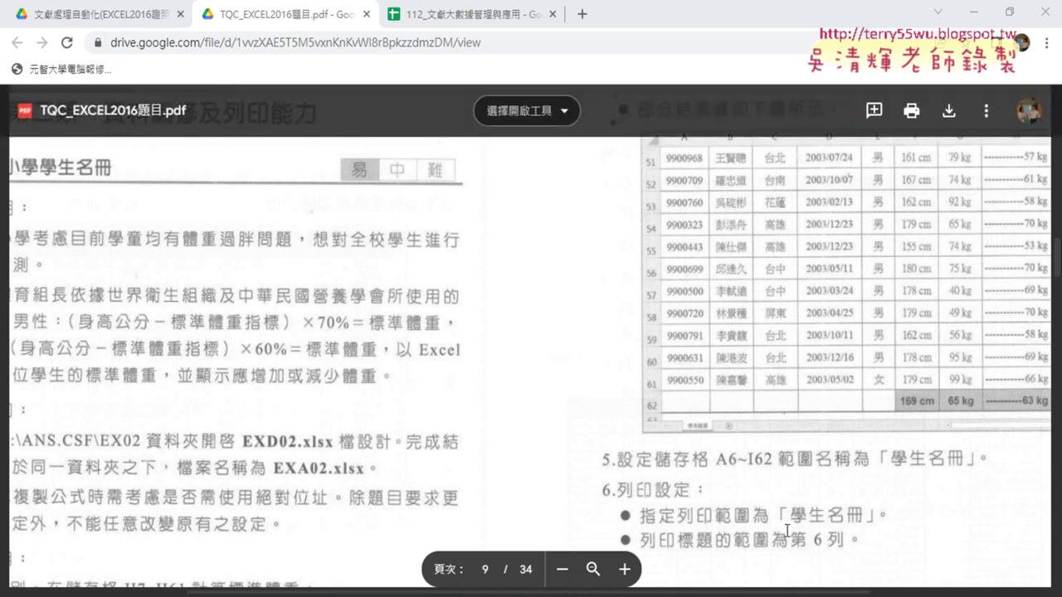
scroll(829, 592, left, 4)
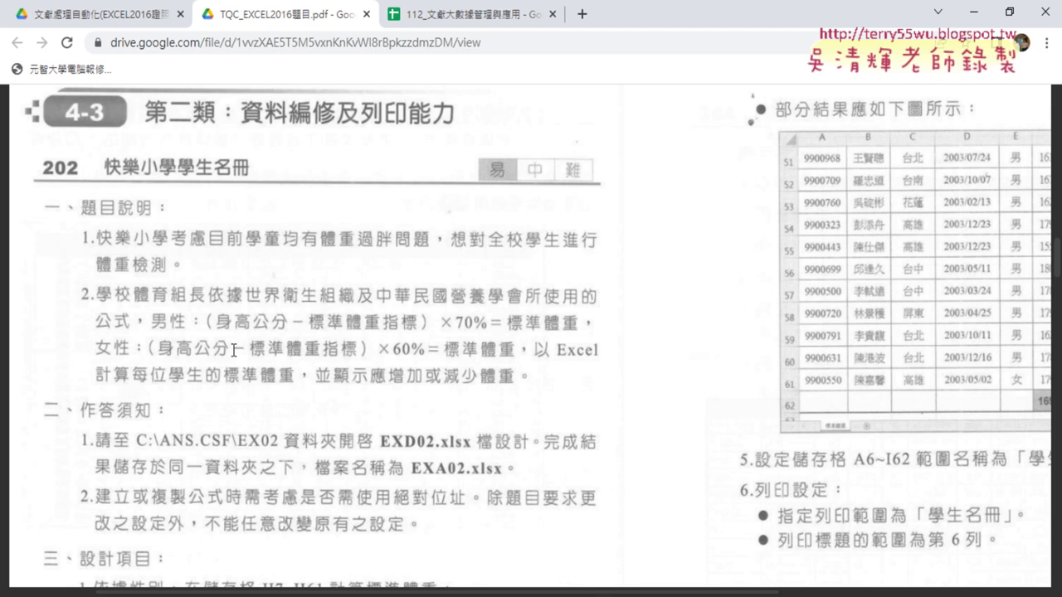
Read items 1–4 of the 202 task, including the I7~I62 number format rules.
mouse_move(181, 352)
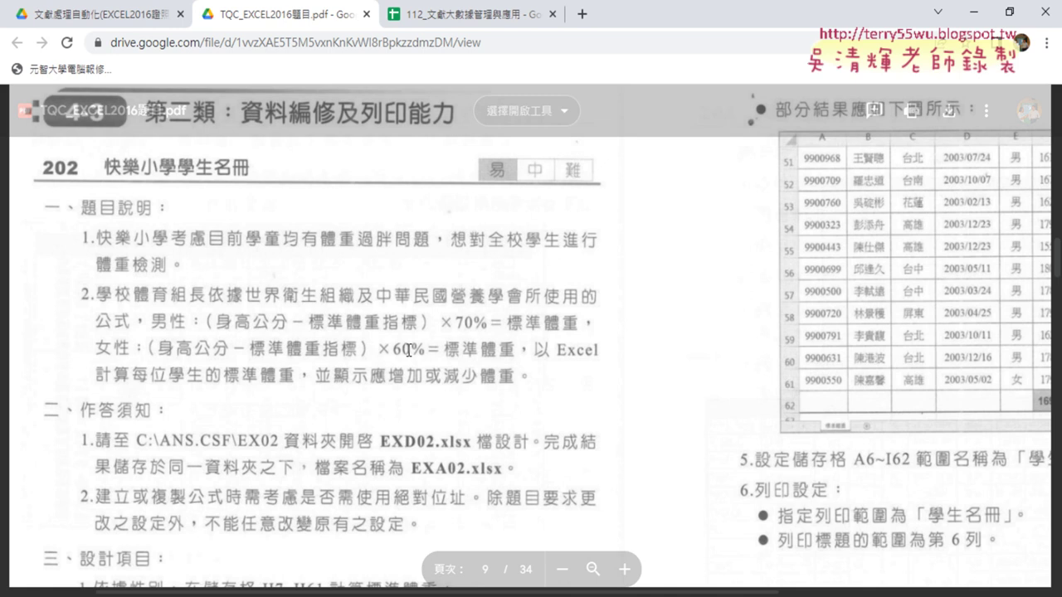
mouse_move(290, 356)
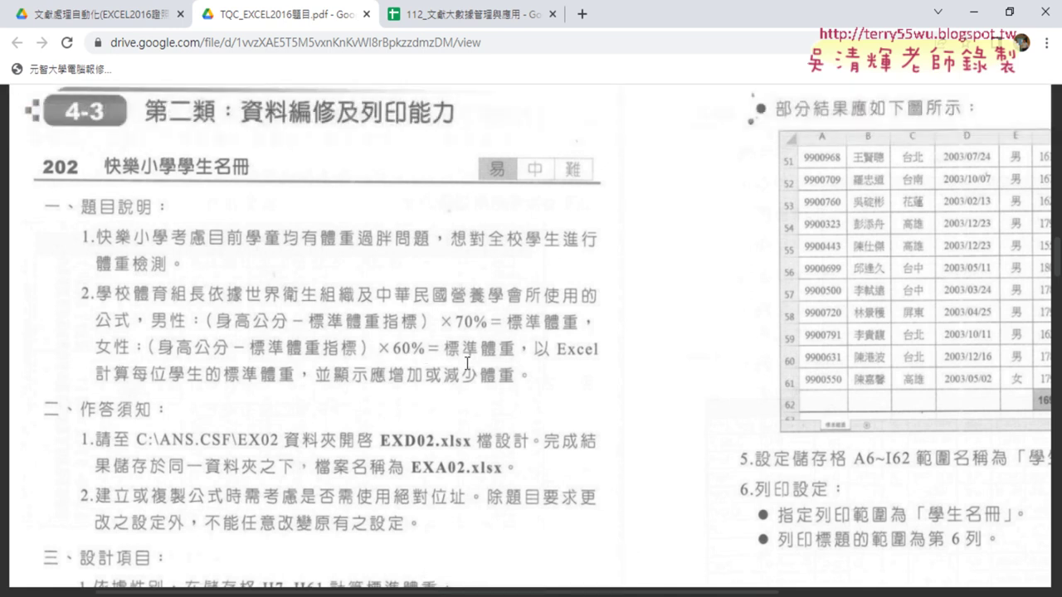
scroll(467, 363, down, 2)
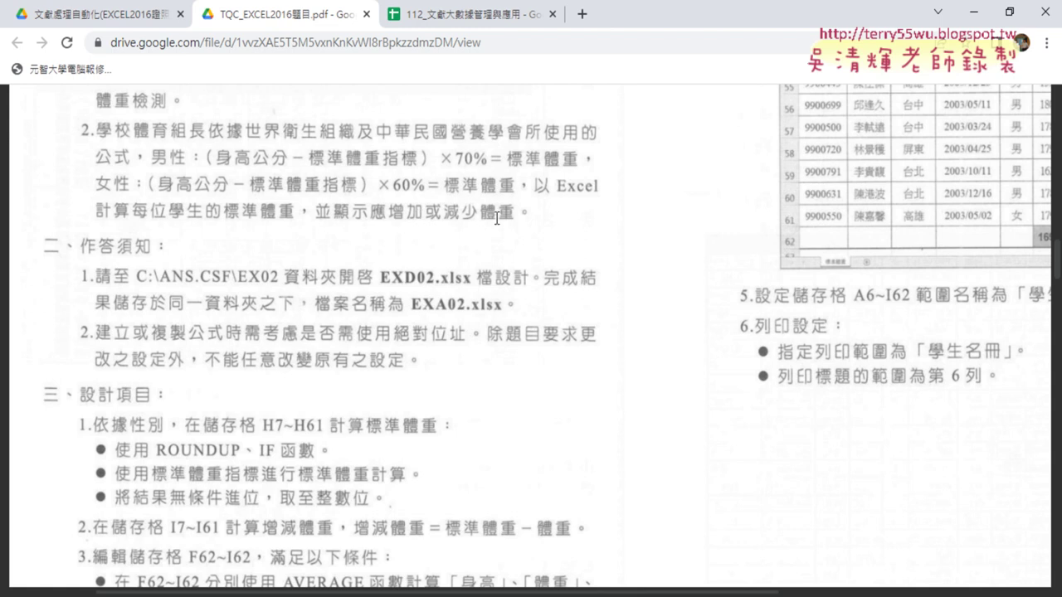
drag(310, 592, 481, 592)
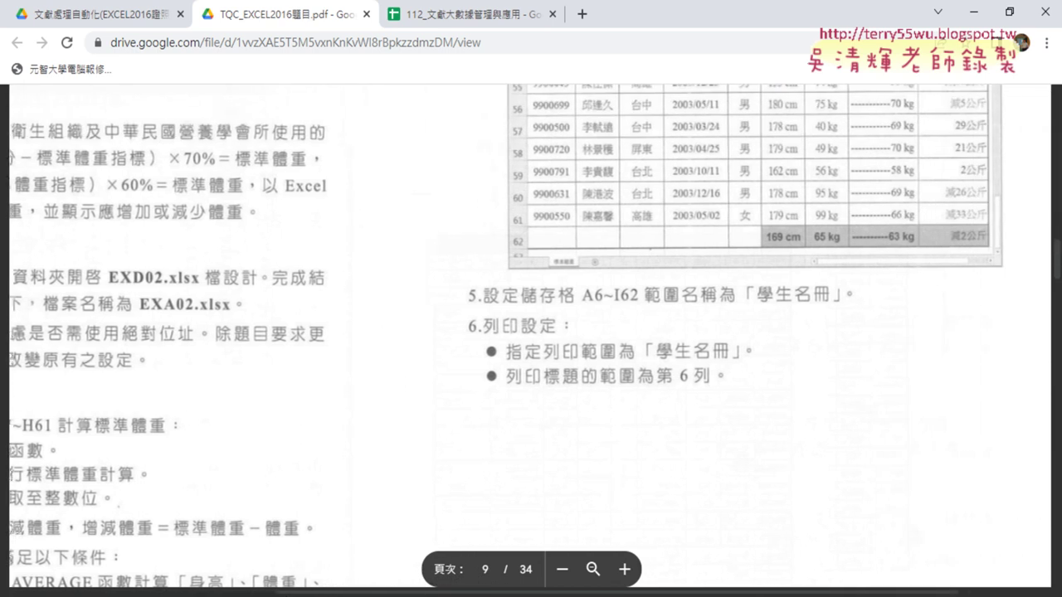
scroll(915, 366, up, 3)
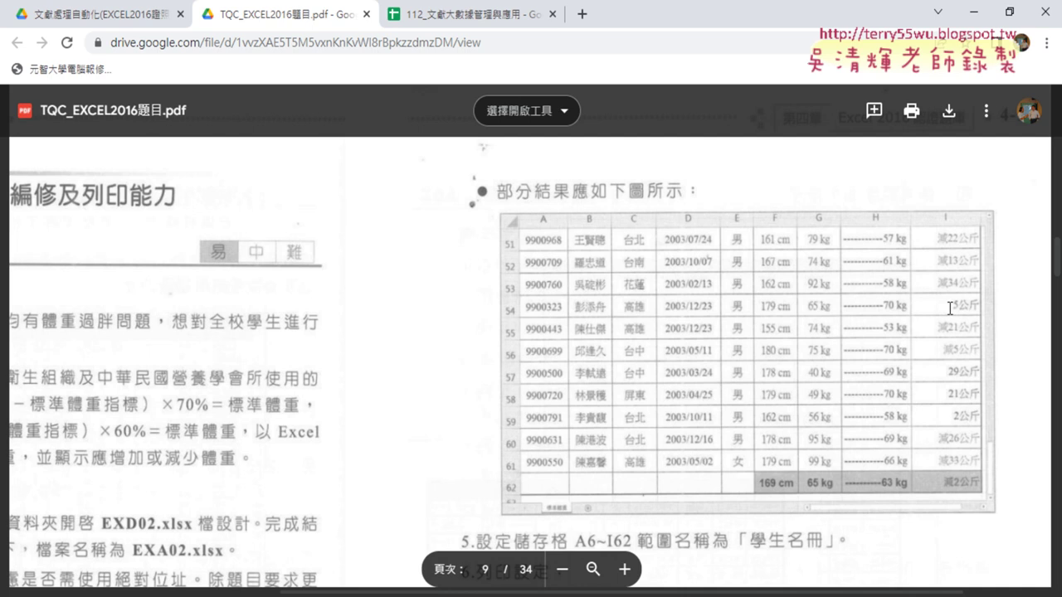
Scroll back through the task instructions and open a new File Explorer window.
scroll(425, 307, down, 4)
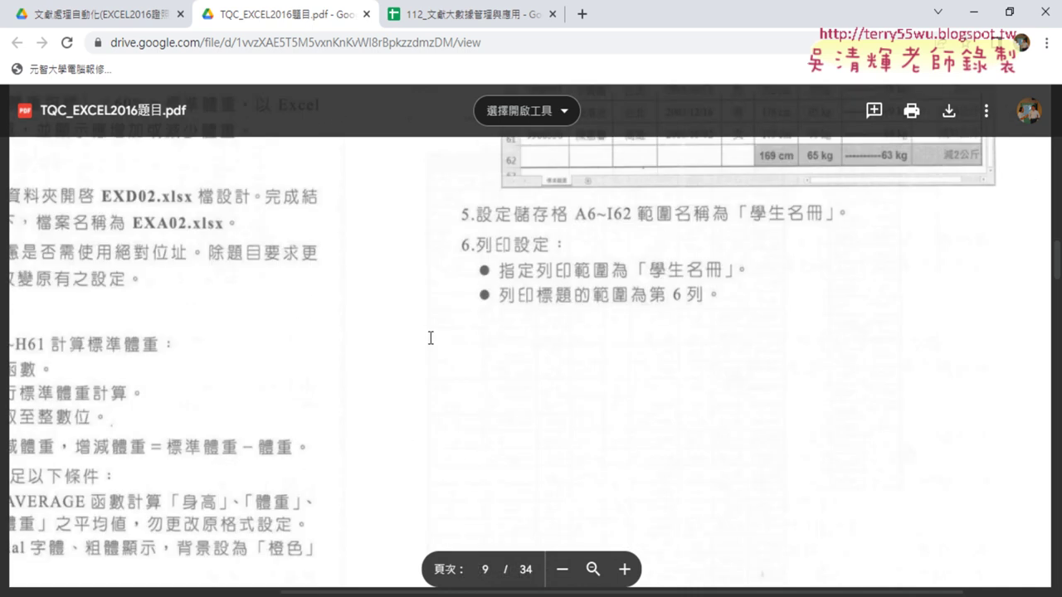
scroll(429, 340, down, 1)
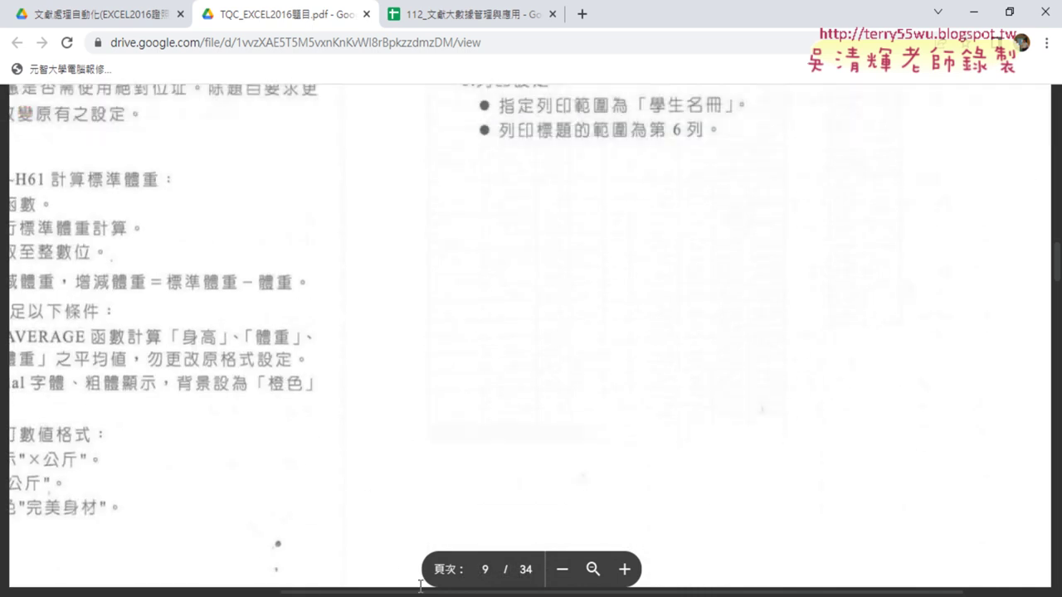
scroll(531, 331, left, 3)
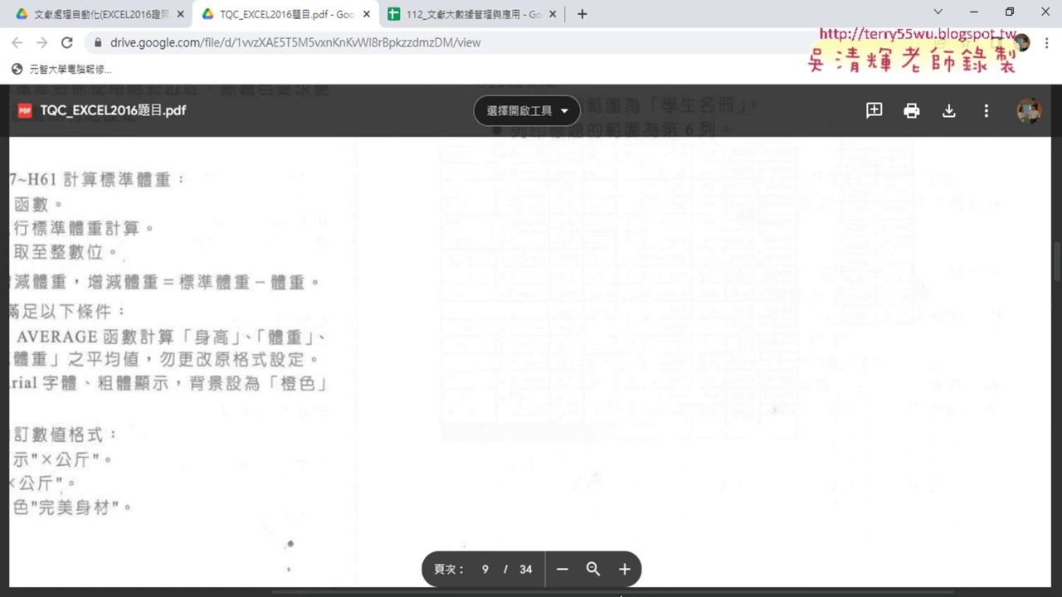
scroll(335, 273, left, 2)
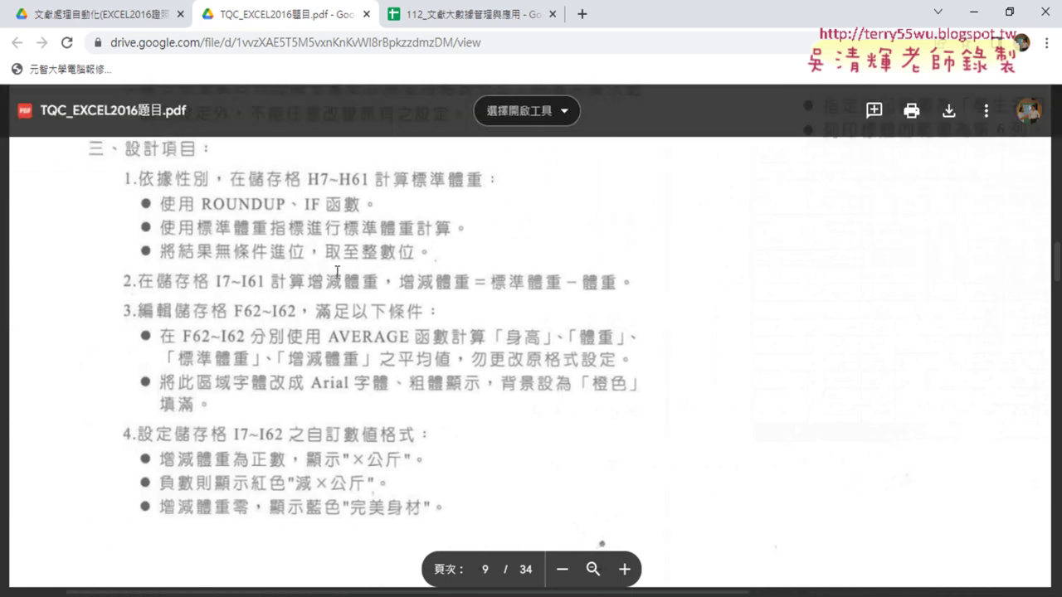
scroll(335, 274, up, 2)
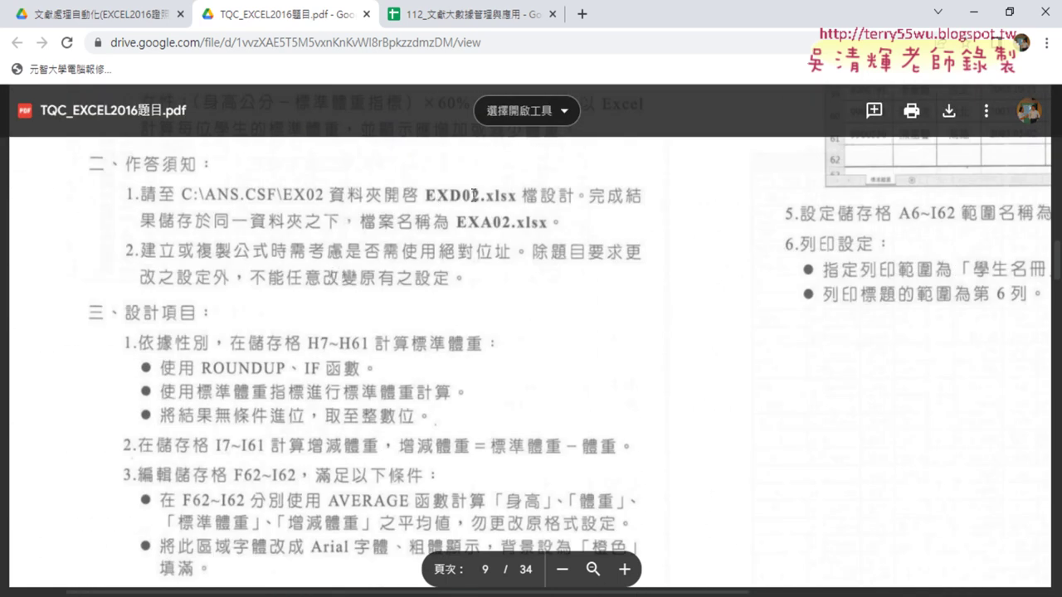
key(super+e)
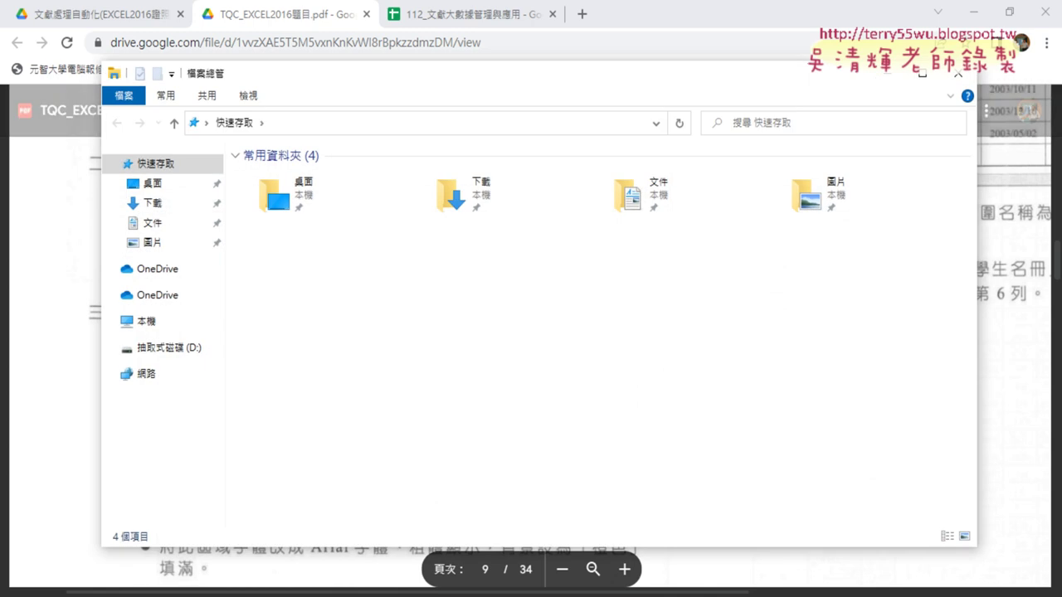
Open the EXD02 workbook from the desktop folder TQC_EXCEL2016練習檔\202.
click(975, 14)
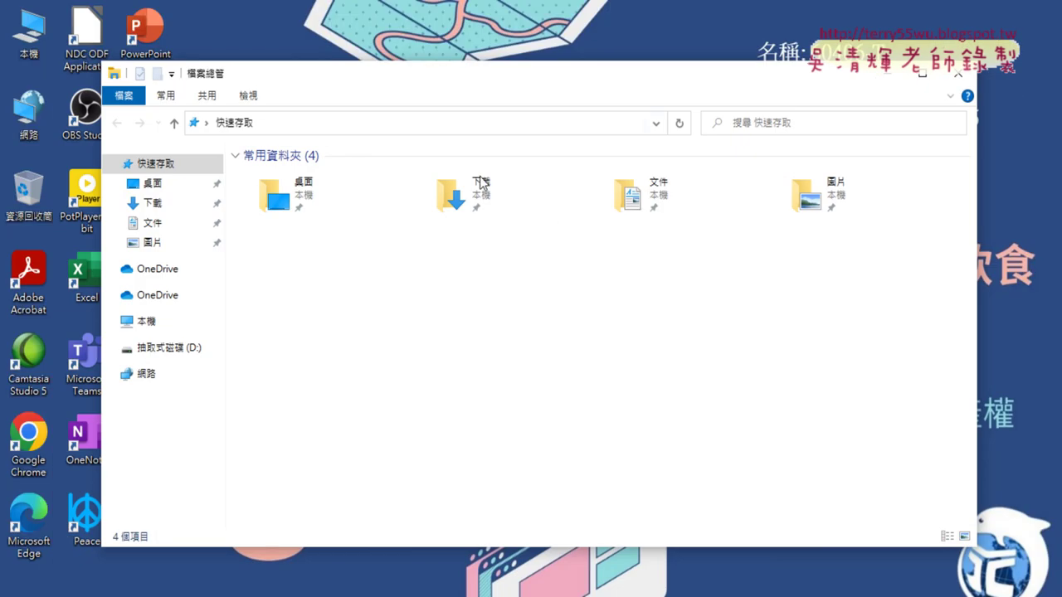
drag(332, 86, 498, 83)
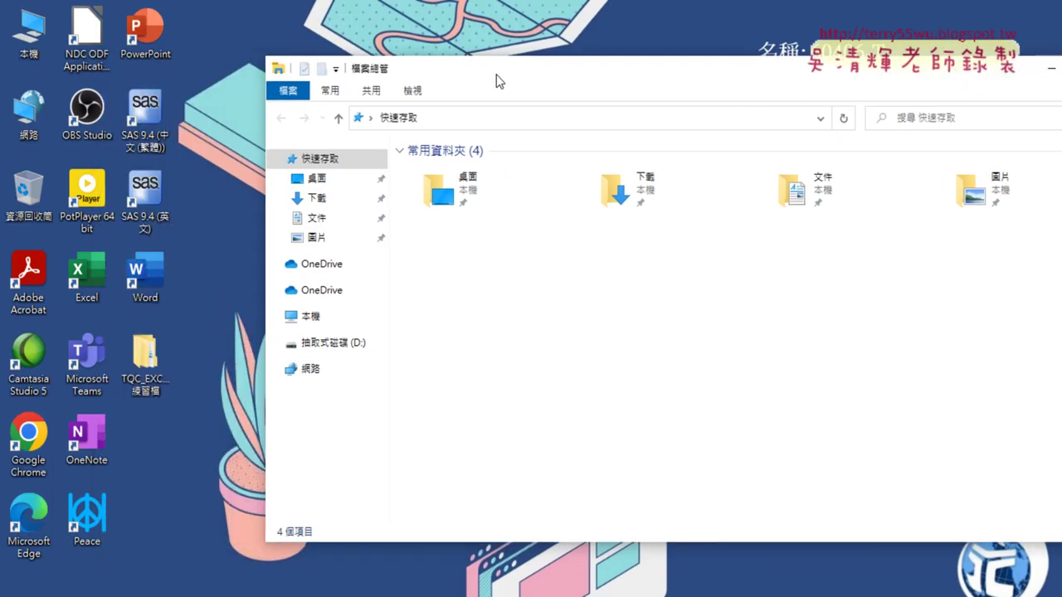
double_click(147, 357)
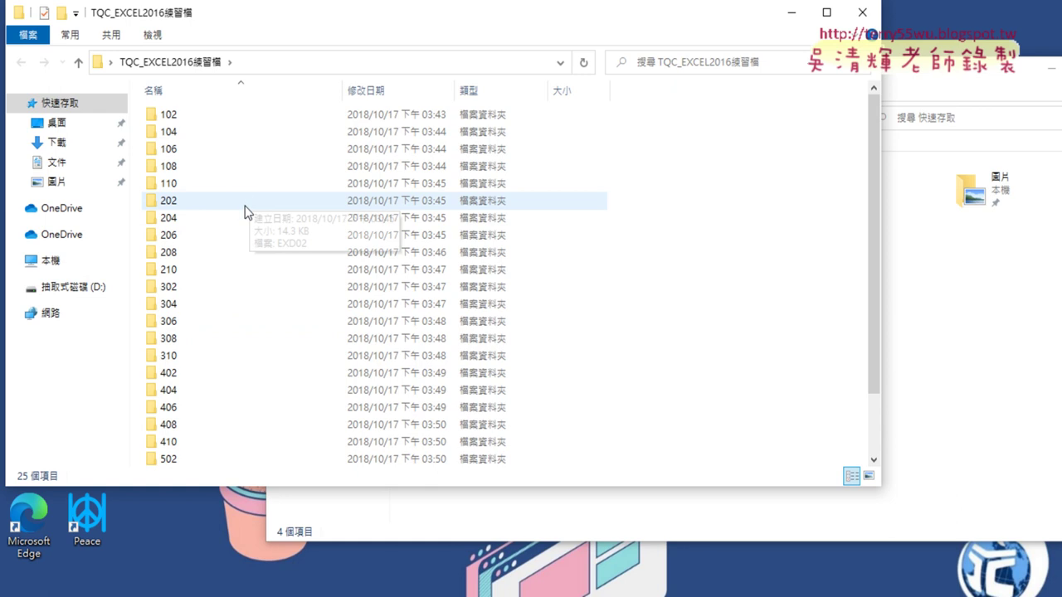
double_click(244, 204)
double_click(216, 116)
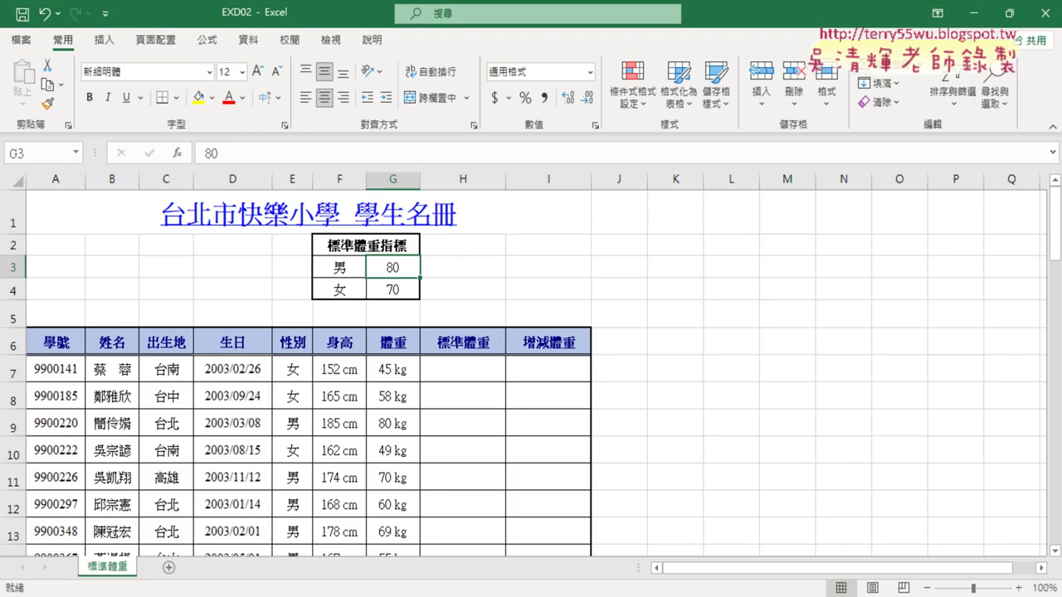
Inspect the index values in G3 and G4, G7's weight, and the empty H7 and I7 cells.
mouse_move(489, 580)
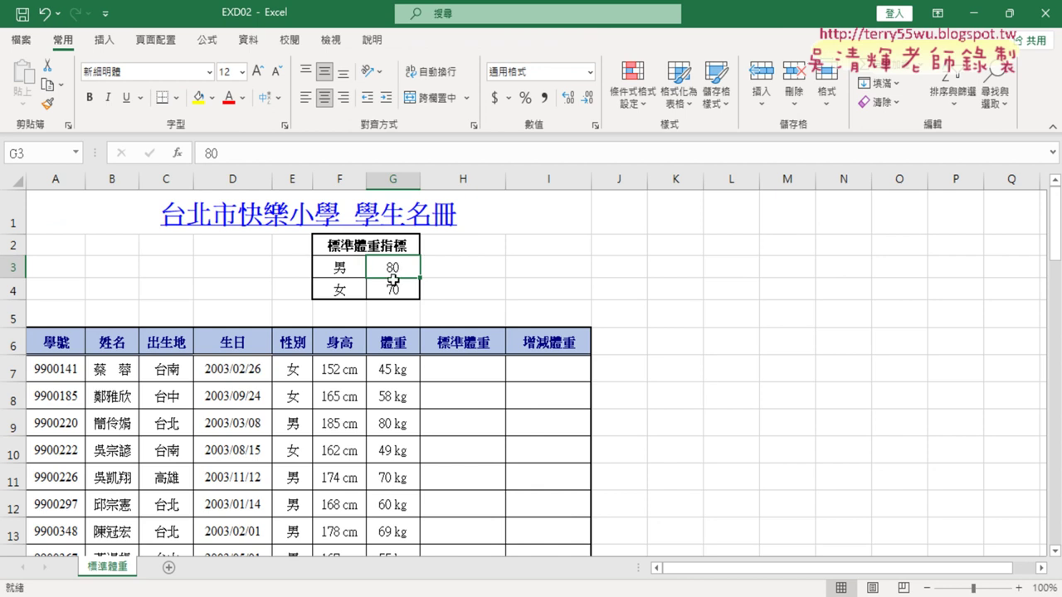
click(389, 296)
key(Return)
click(481, 376)
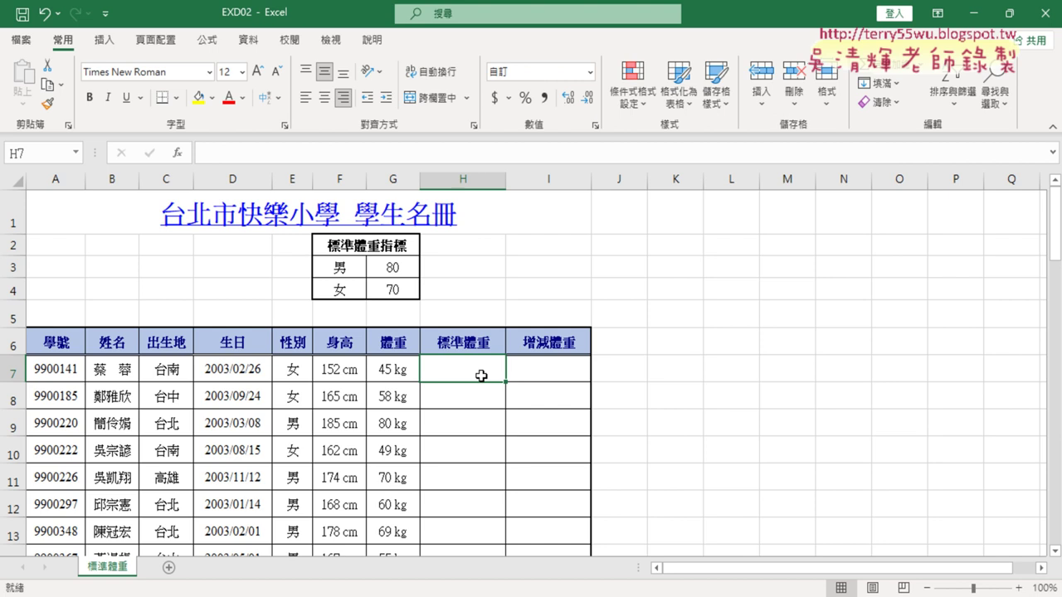
click(394, 368)
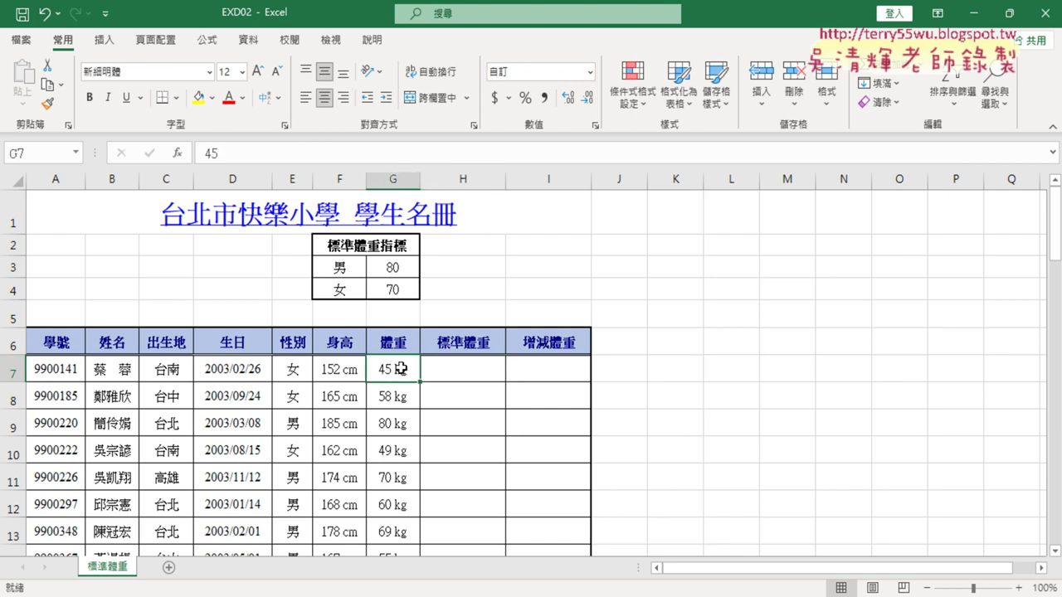
click(476, 366)
click(560, 374)
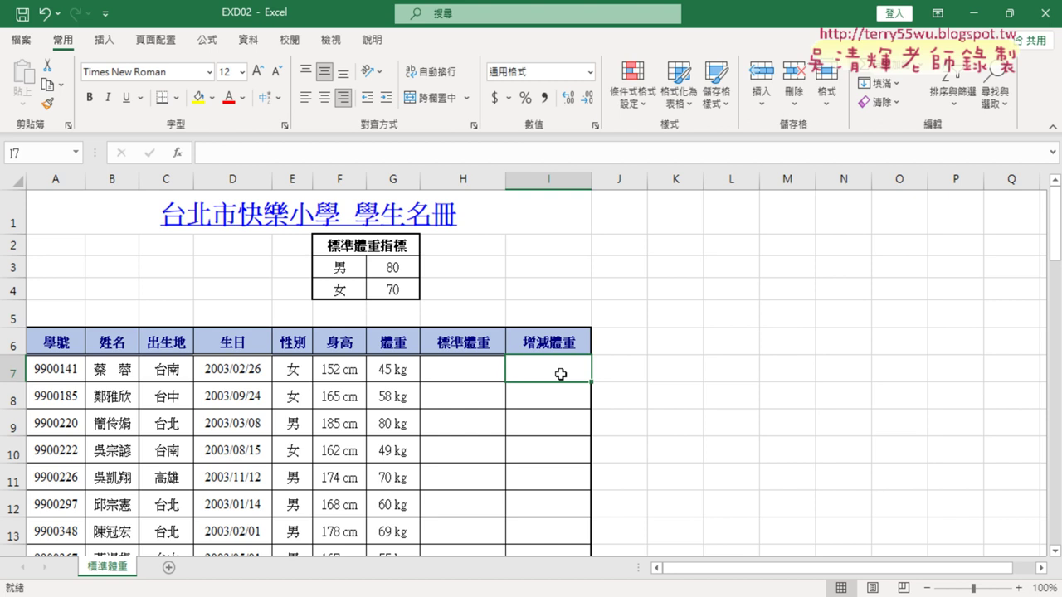
Scroll down the roster to see the empty columns, then return to the task PDF.
scroll(561, 400, down, 1)
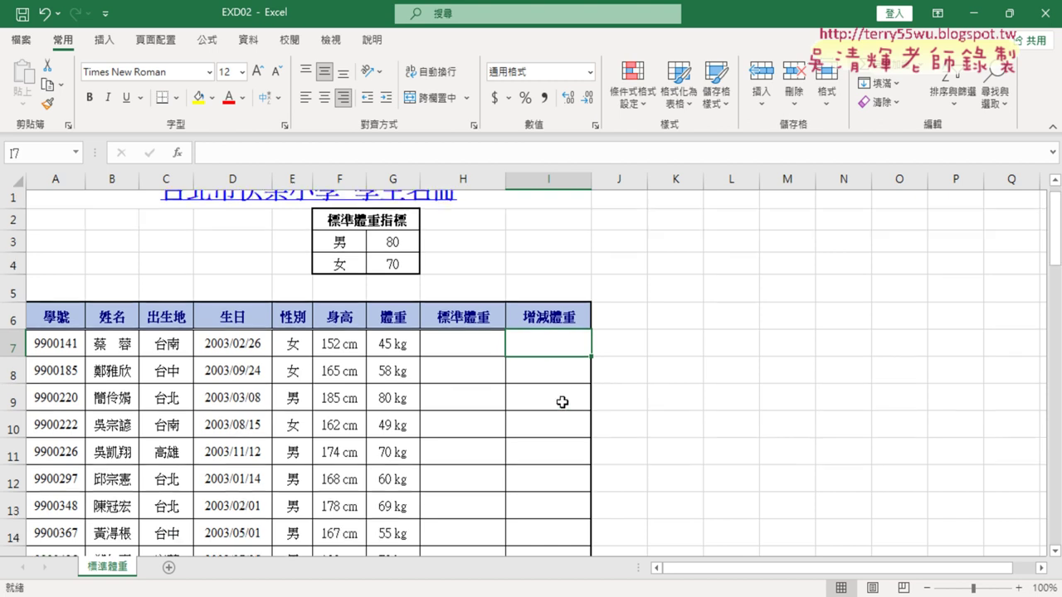
scroll(562, 400, down, 6)
scroll(561, 401, down, 3)
scroll(561, 402, down, 3)
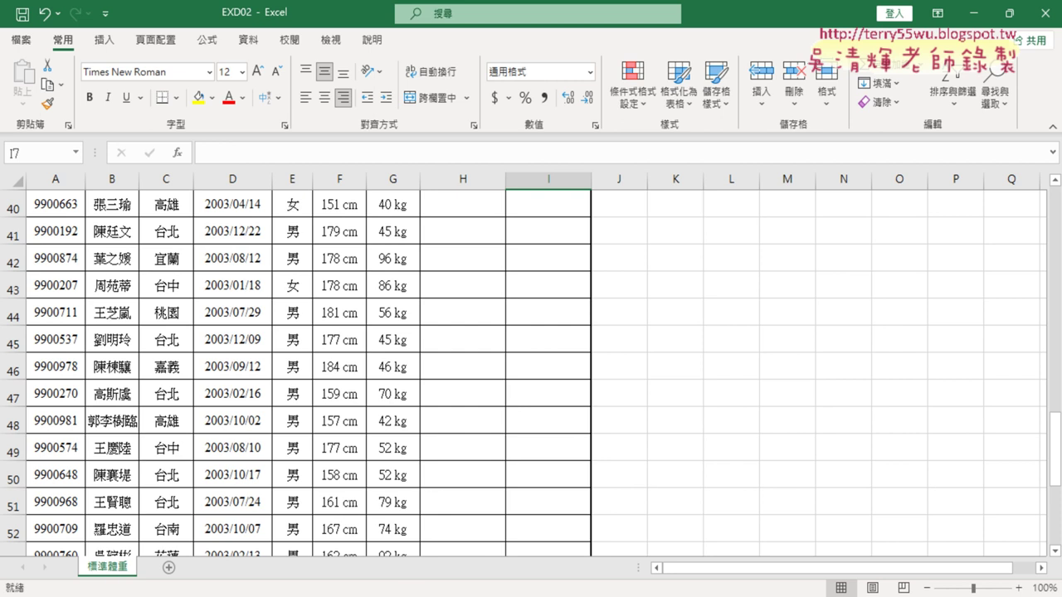
key(alt+Tab)
scroll(424, 403, down, 1)
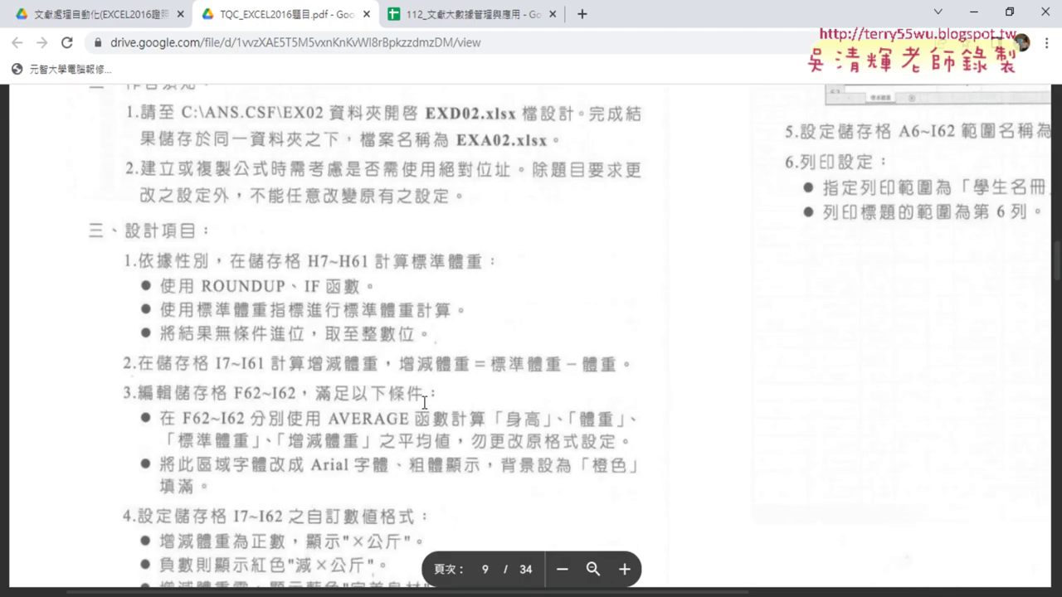
scroll(424, 402, up, 1)
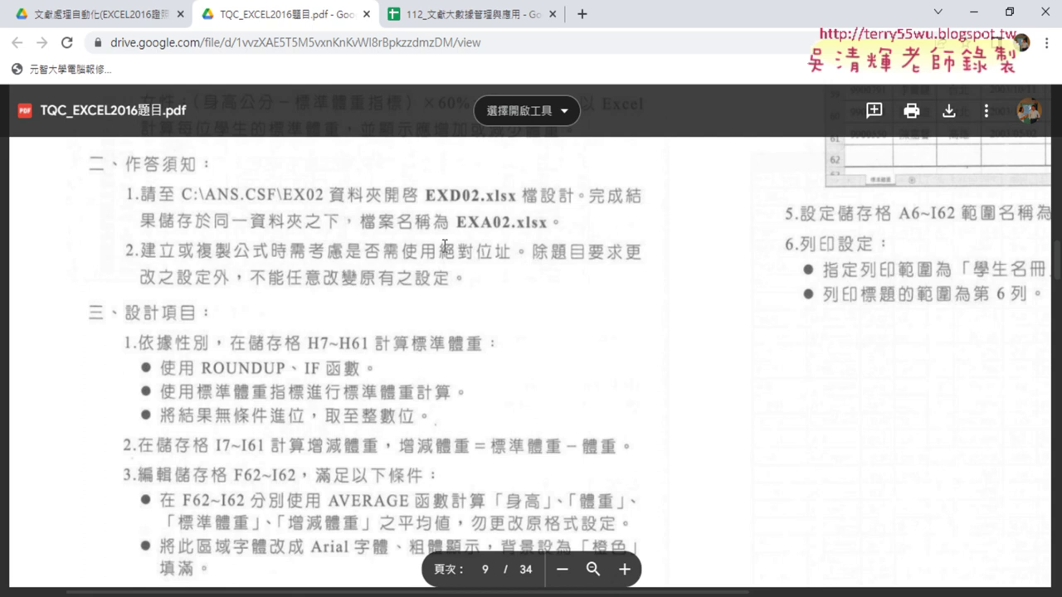
scroll(340, 296, down, 1)
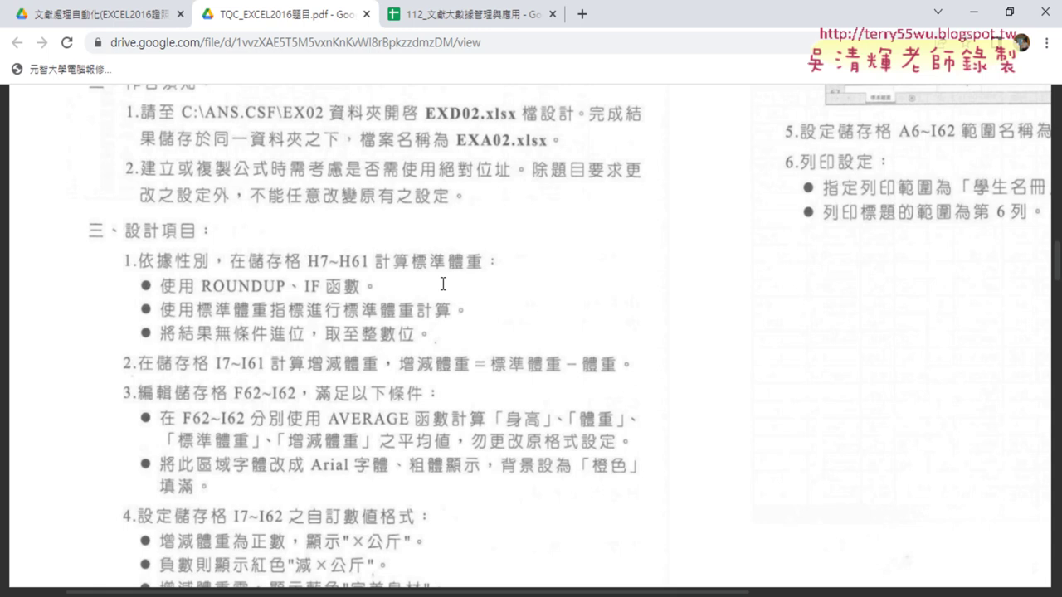
key(ctrl+2)
drag(206, 295, 284, 290)
drag(304, 294, 320, 290)
drag(216, 340, 301, 342)
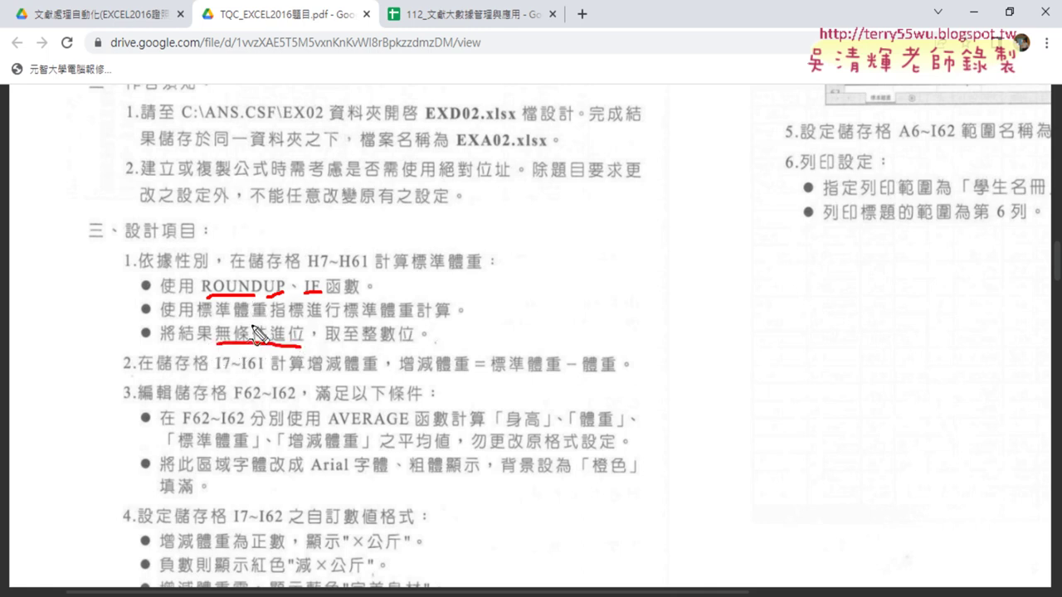
drag(251, 296, 251, 325)
mouse_move(207, 296)
mouse_down()
mouse_move(265, 293)
mouse_move(237, 320)
mouse_up()
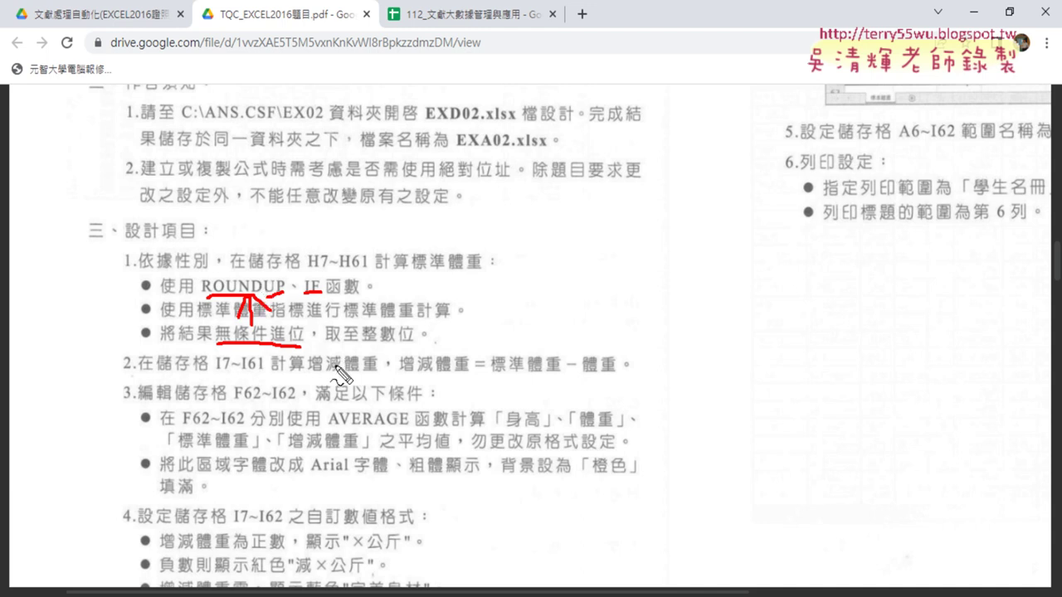
drag(493, 377, 613, 385)
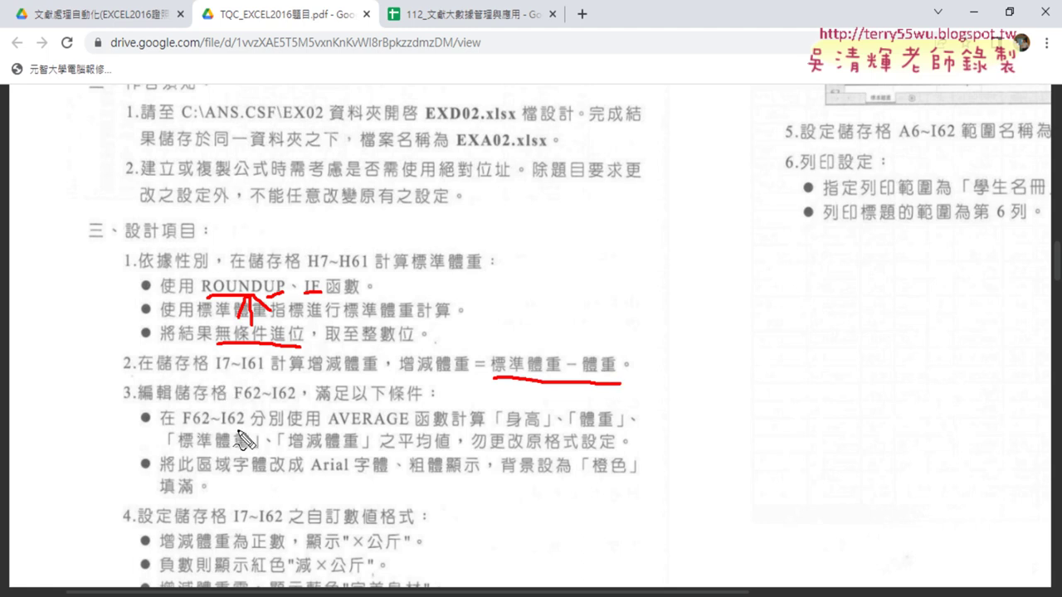
drag(342, 429, 411, 427)
key(Escape)
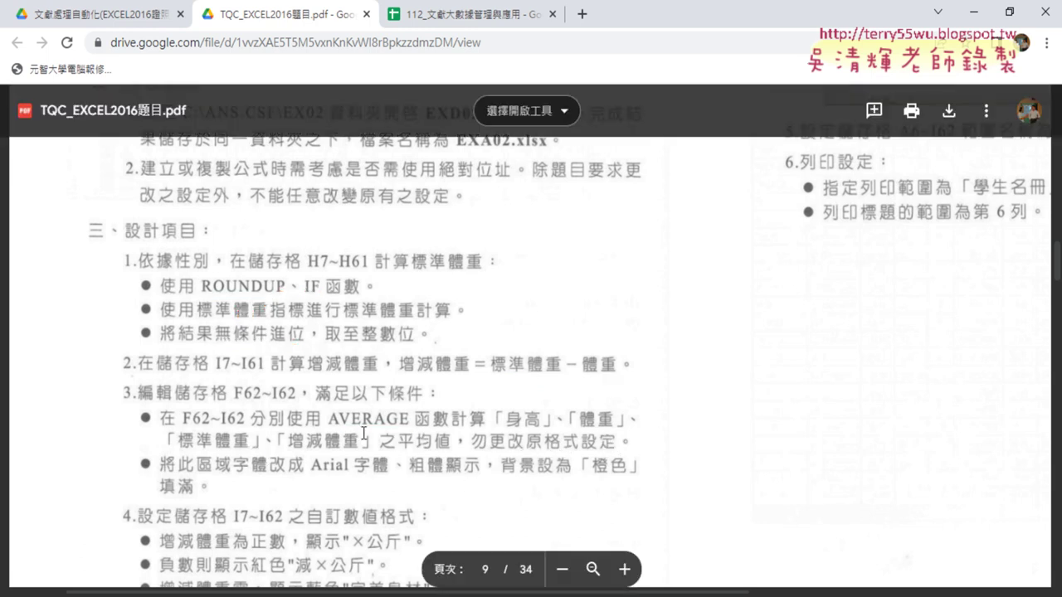
Underline 自訂數值格式, ×公斤, and the 標準體重－體重 formula in the task text.
scroll(364, 434, down, 2)
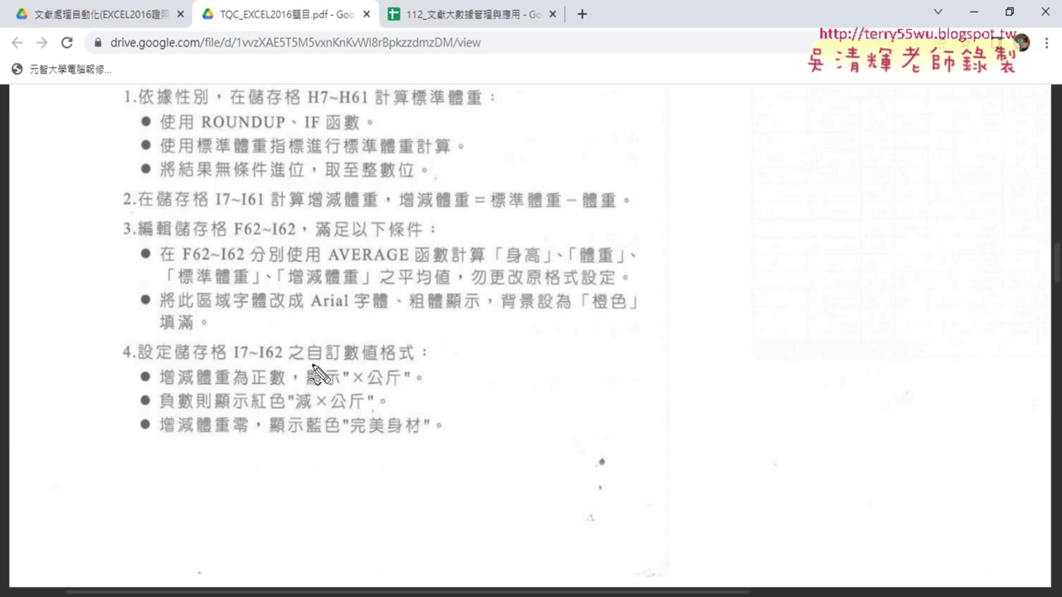
drag(308, 363, 420, 364)
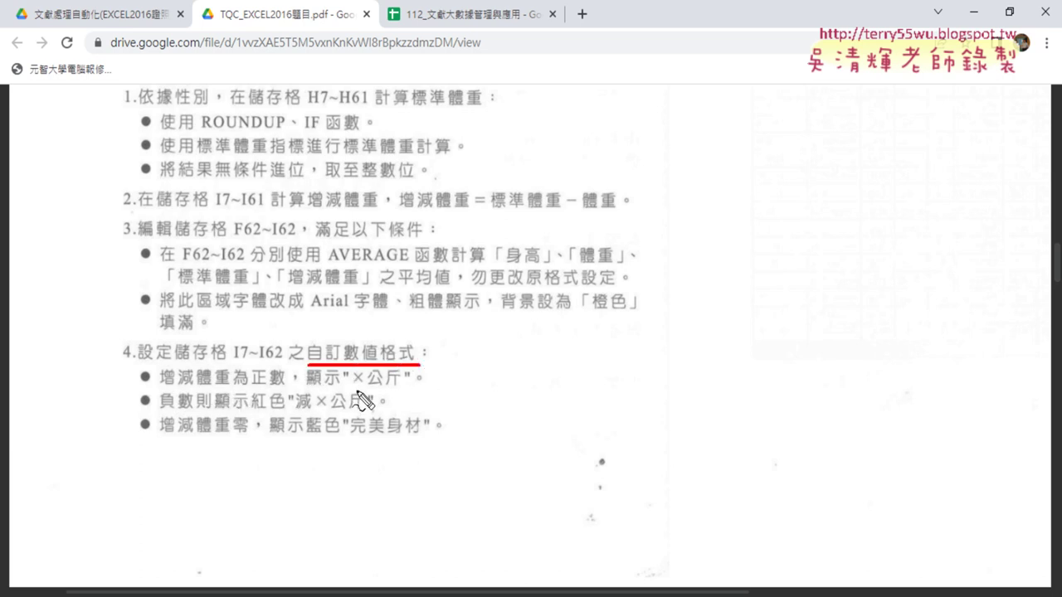
drag(352, 387, 405, 388)
drag(496, 217, 617, 212)
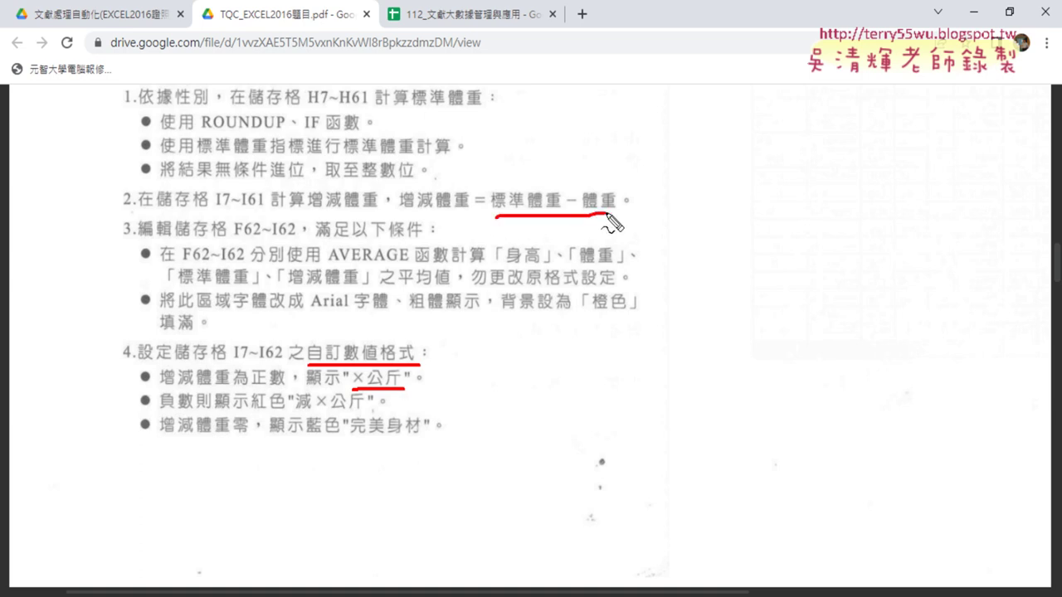
drag(501, 213, 533, 206)
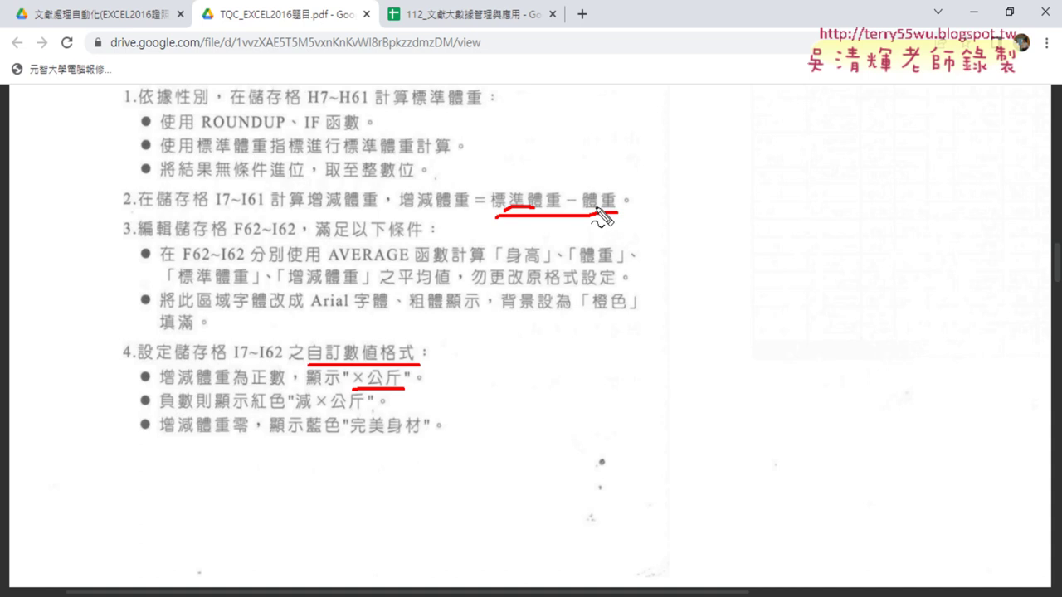
Mark the 減 prefix and the zero-case 完美身材 text, then clear the pen marks.
drag(300, 412, 314, 406)
drag(229, 433, 247, 431)
drag(362, 433, 421, 434)
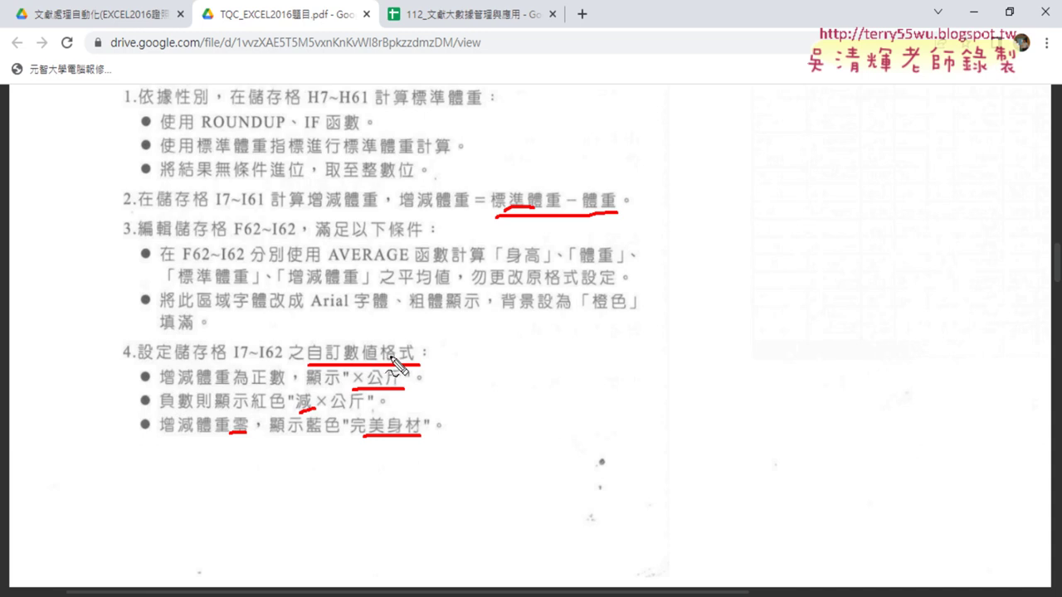
drag(387, 356, 410, 358)
key(Escape)
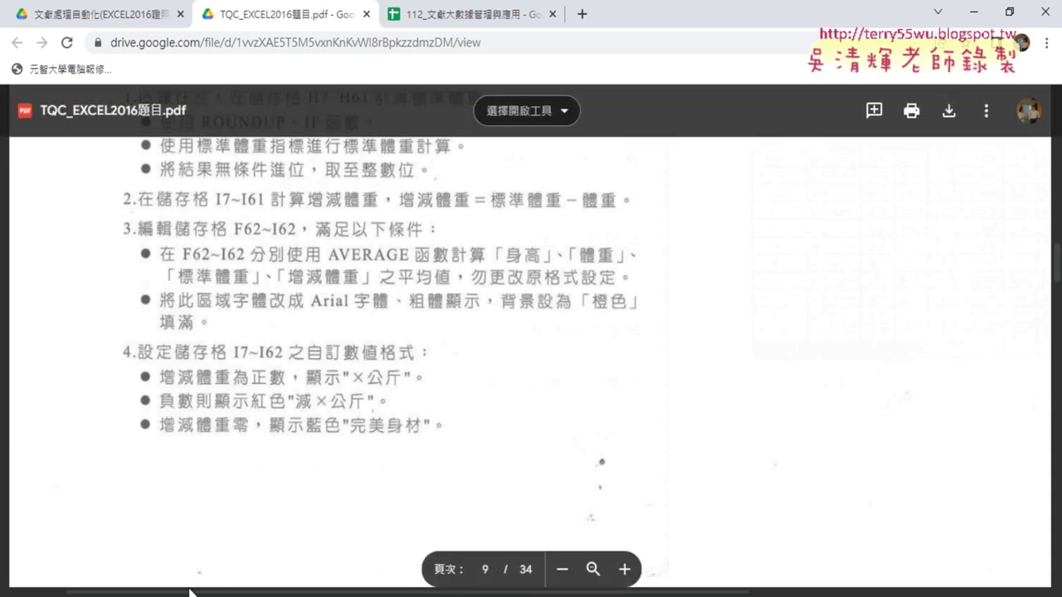
drag(226, 593, 418, 594)
scroll(636, 423, up, 3)
Review the sample result table and task text, then minimize Chrome to show EXD02.
scroll(636, 423, up, 2)
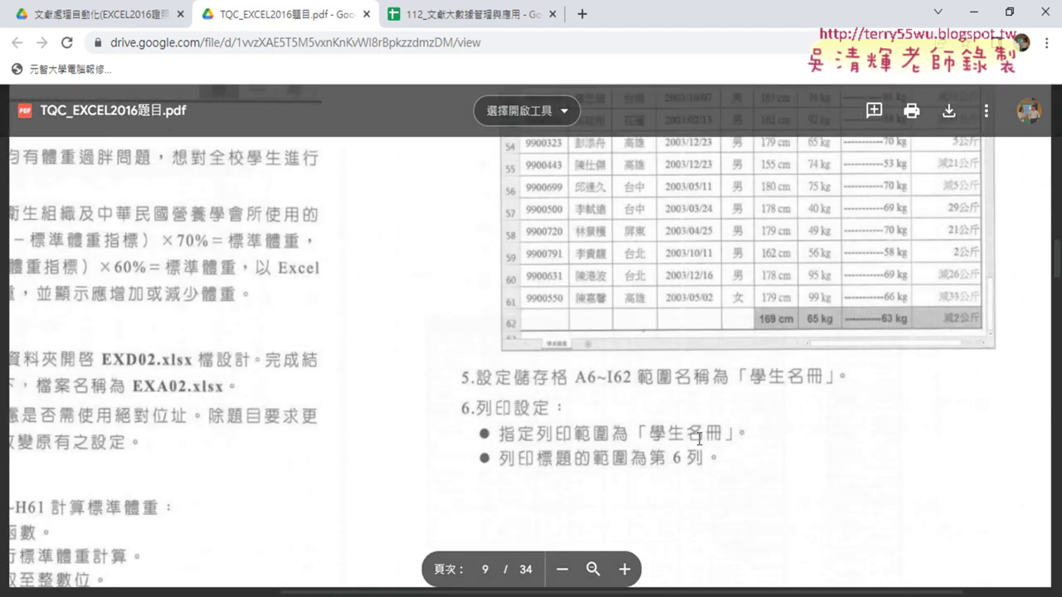
scroll(776, 379, up, 2)
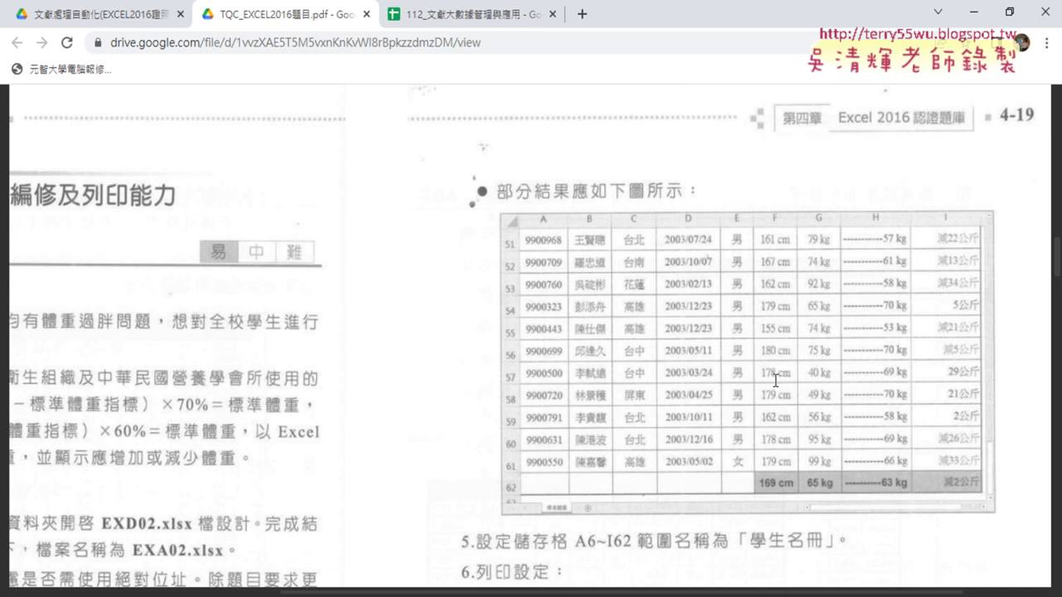
scroll(794, 373, down, 2)
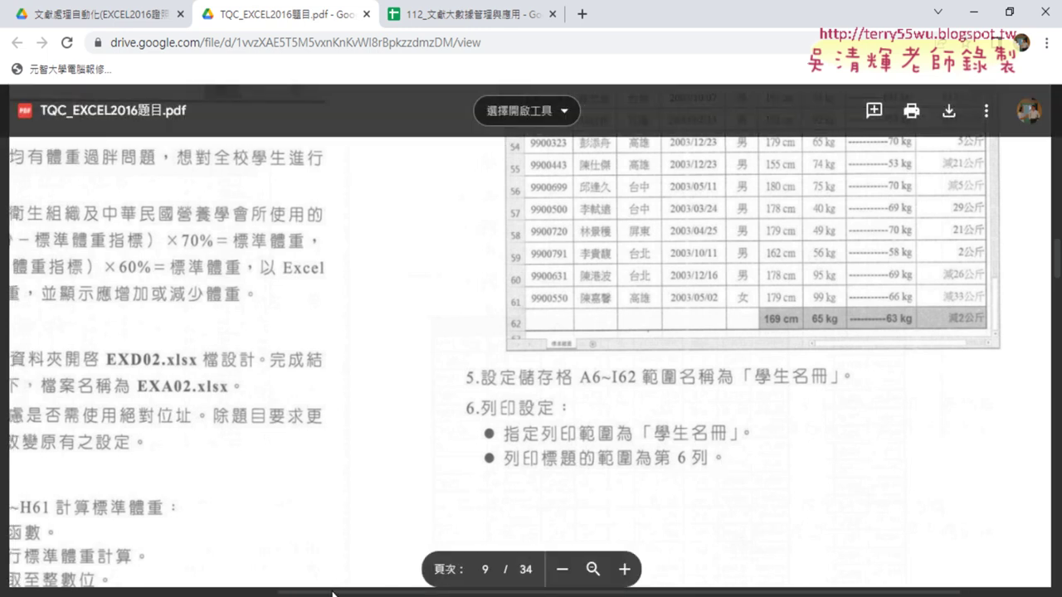
scroll(336, 590, left, 5)
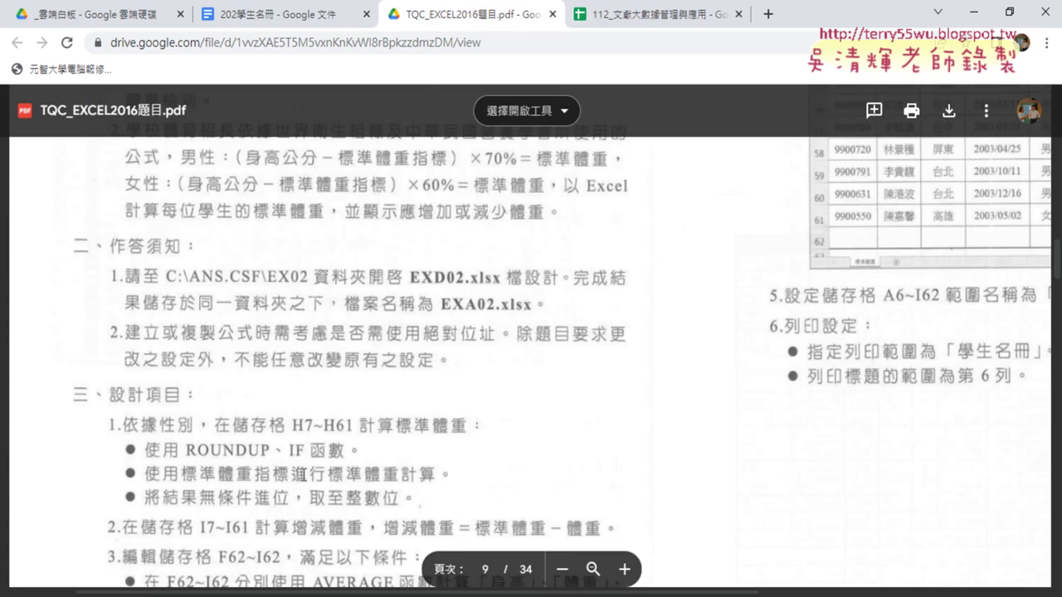
scroll(281, 241, down, 3)
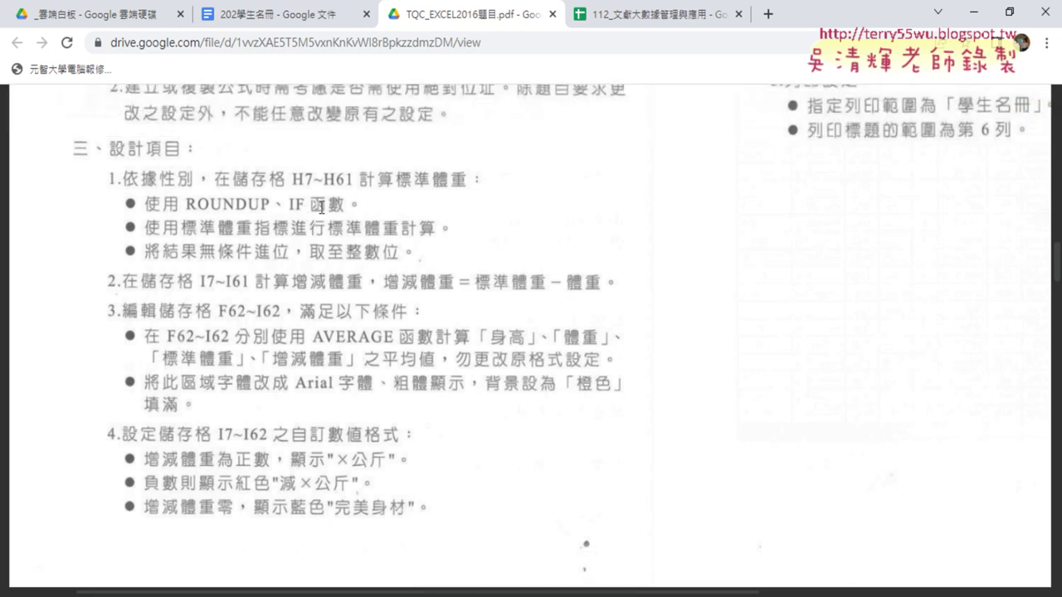
scroll(318, 247, up, 2)
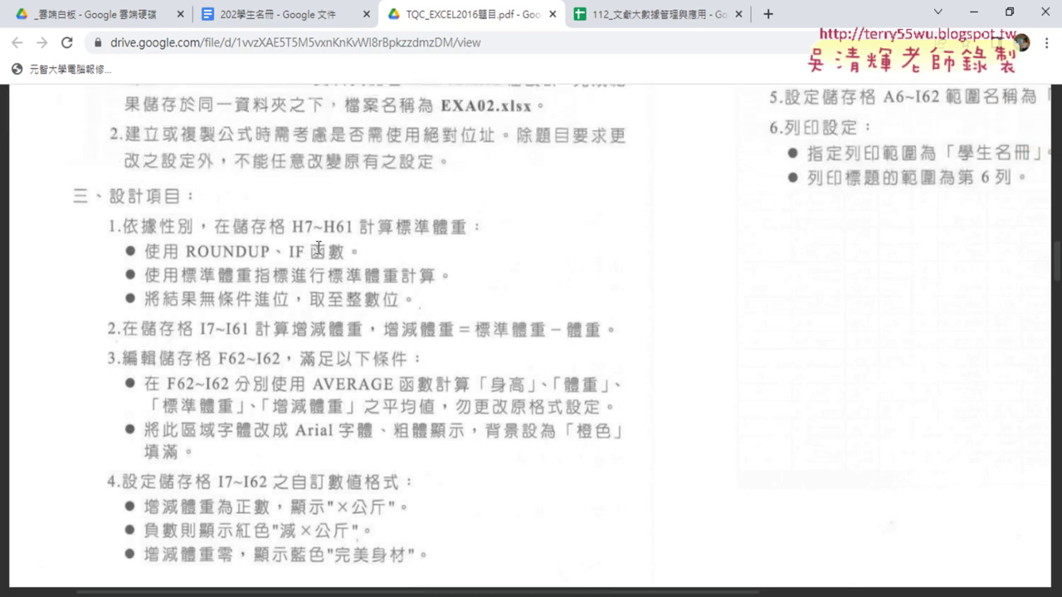
scroll(319, 248, up, 1)
scroll(249, 253, up, 2)
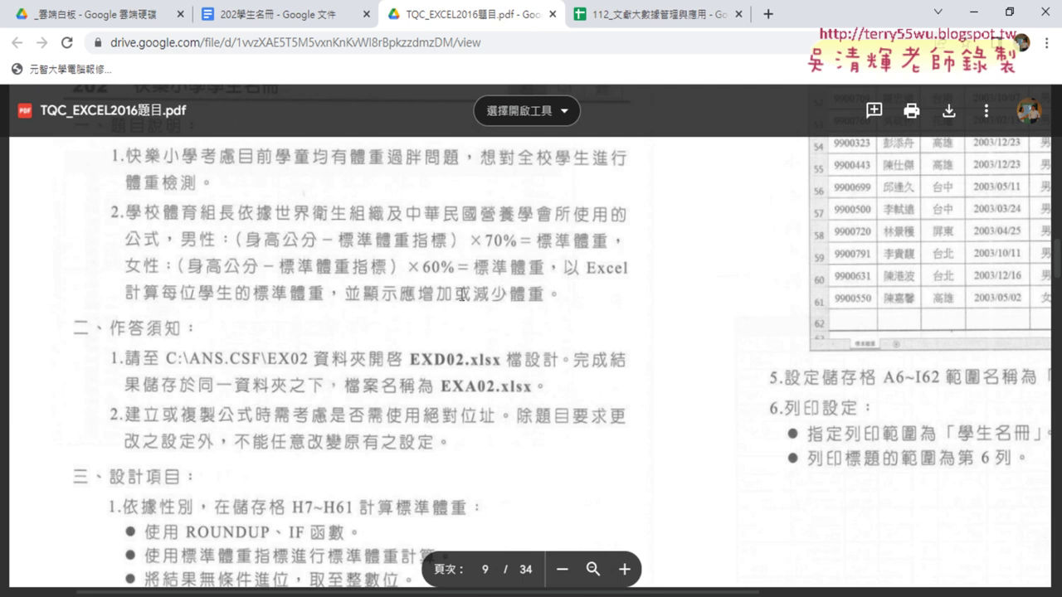
click(973, 12)
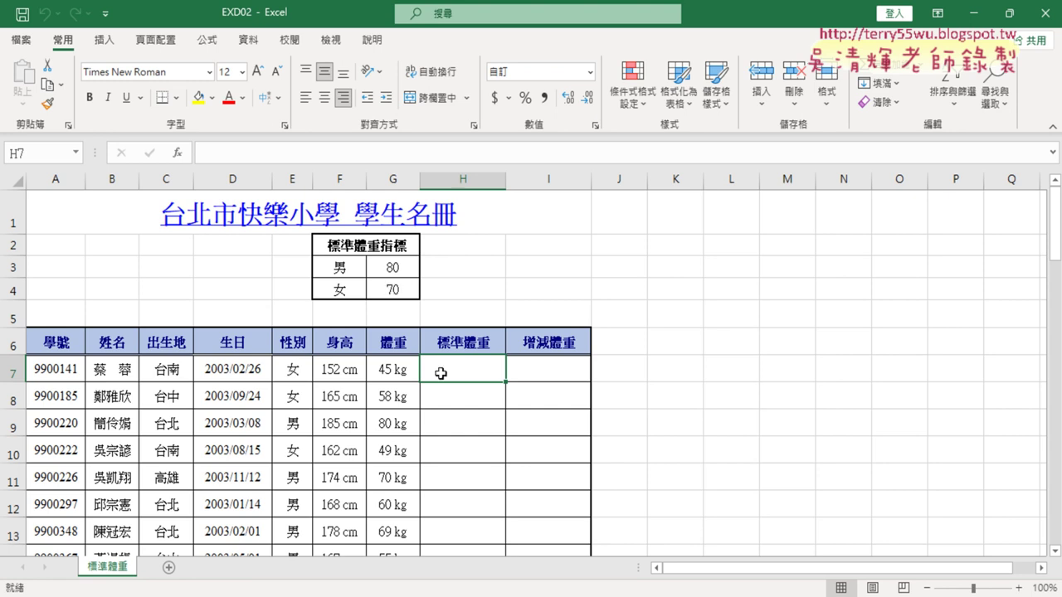
Insert an IF function into H7 from the 邏輯 category.
click(178, 153)
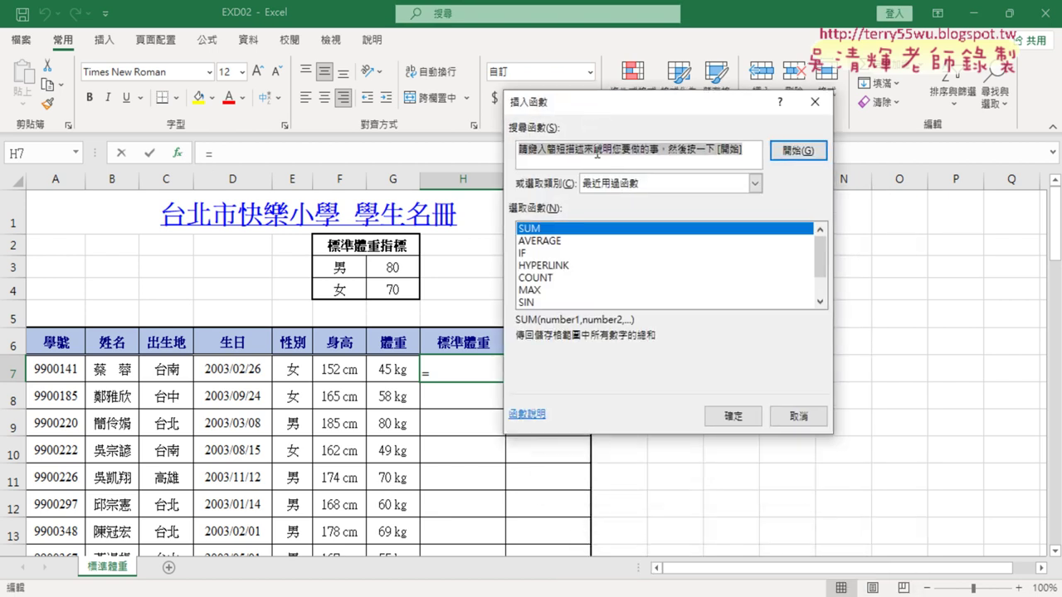
click(755, 184)
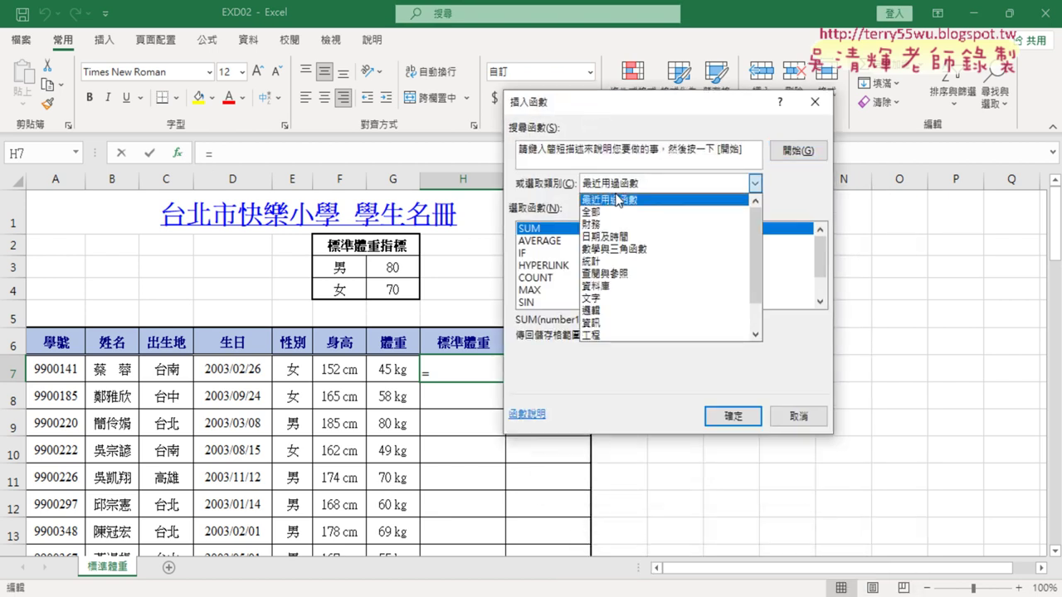
click(610, 311)
double_click(531, 253)
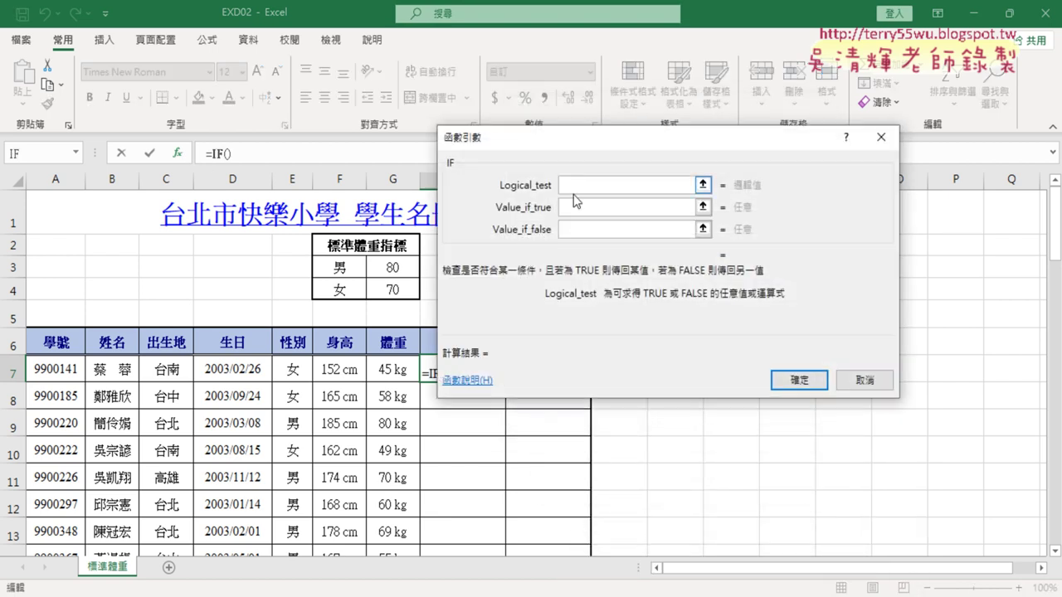
Set the IF test to E7=F$3, replacing a typed "男" with the F3 reference.
click(294, 370)
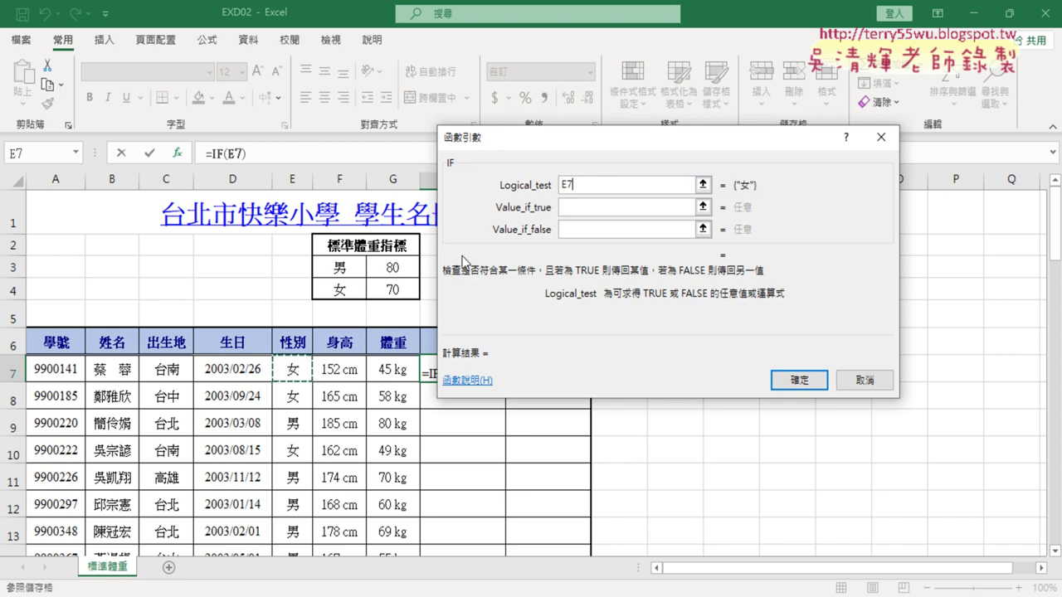
text(=)
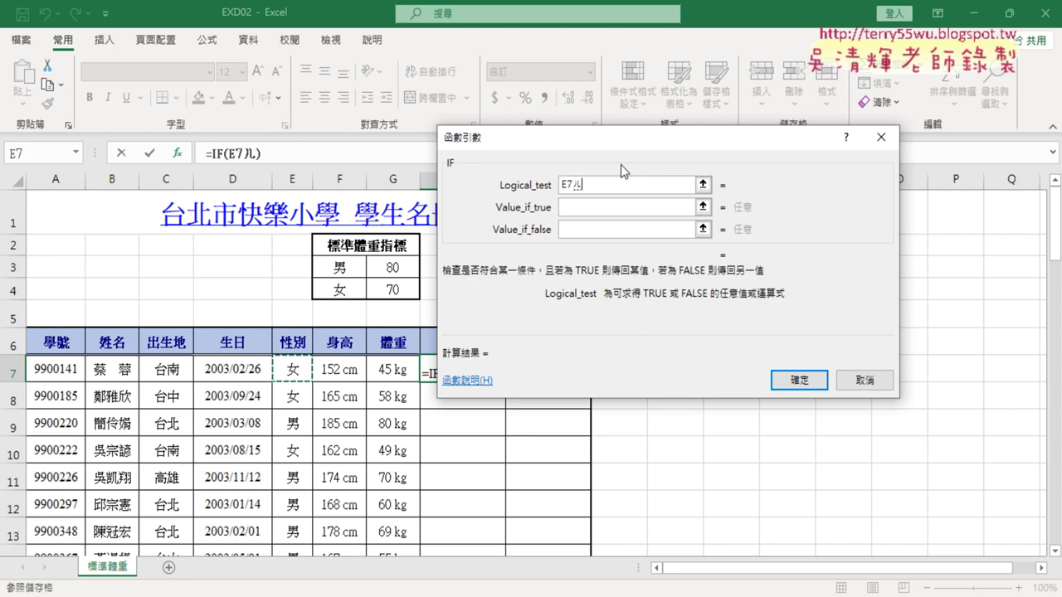
text("")
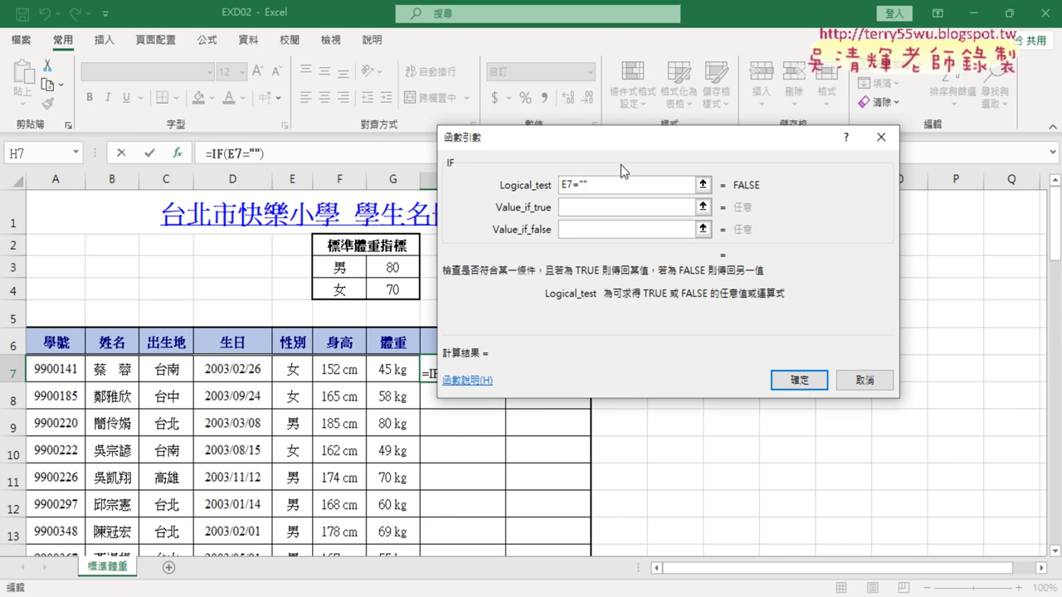
text(ㄋㄢ6)
key(Down)
key(Down)
key(Return)
double_click(580, 186)
key(BackSpace)
click(351, 270)
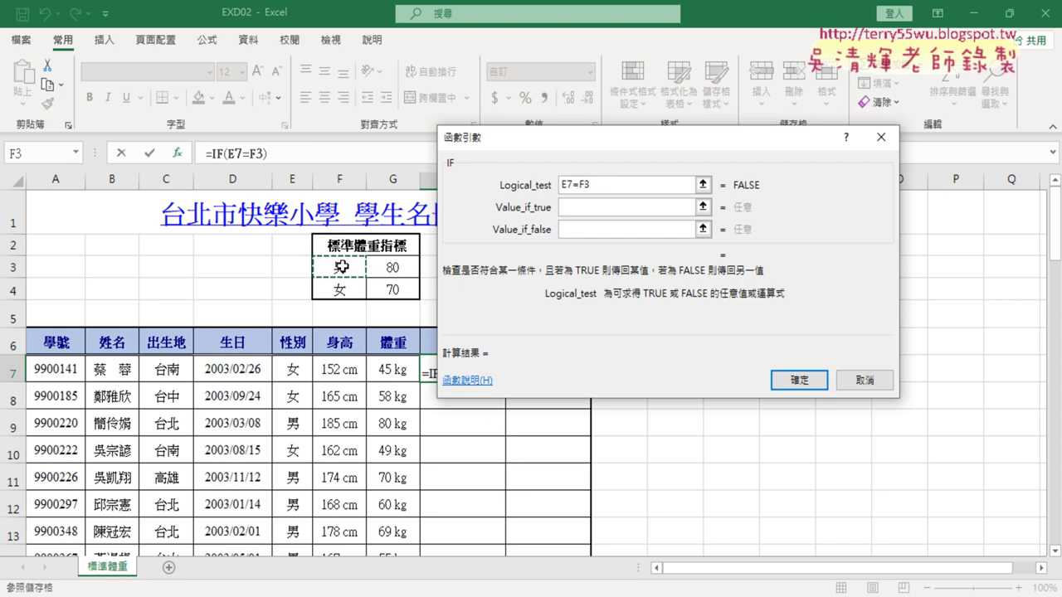
click(587, 185)
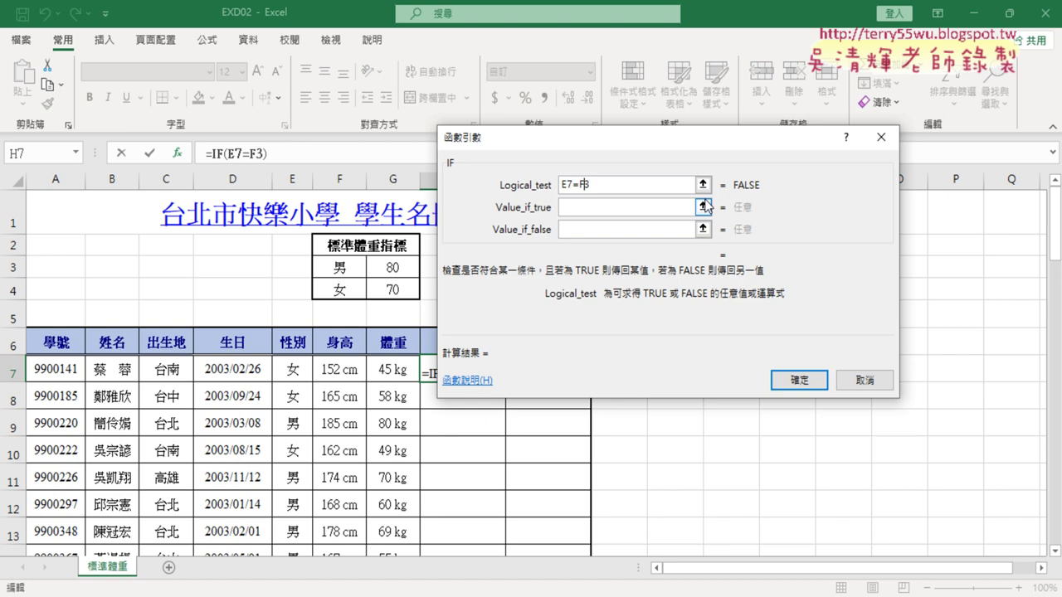
text($)
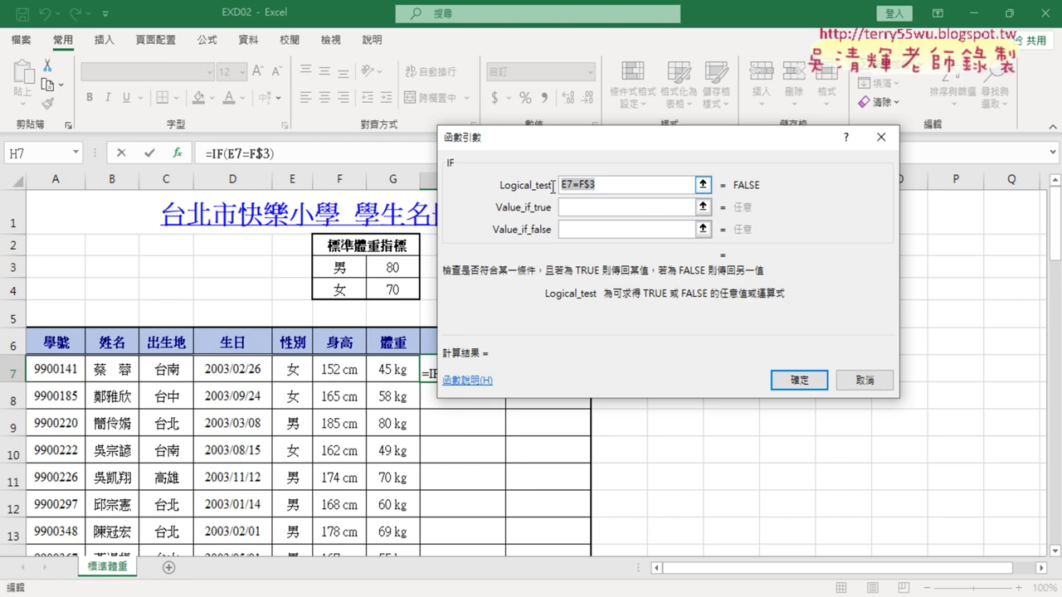
click(582, 209)
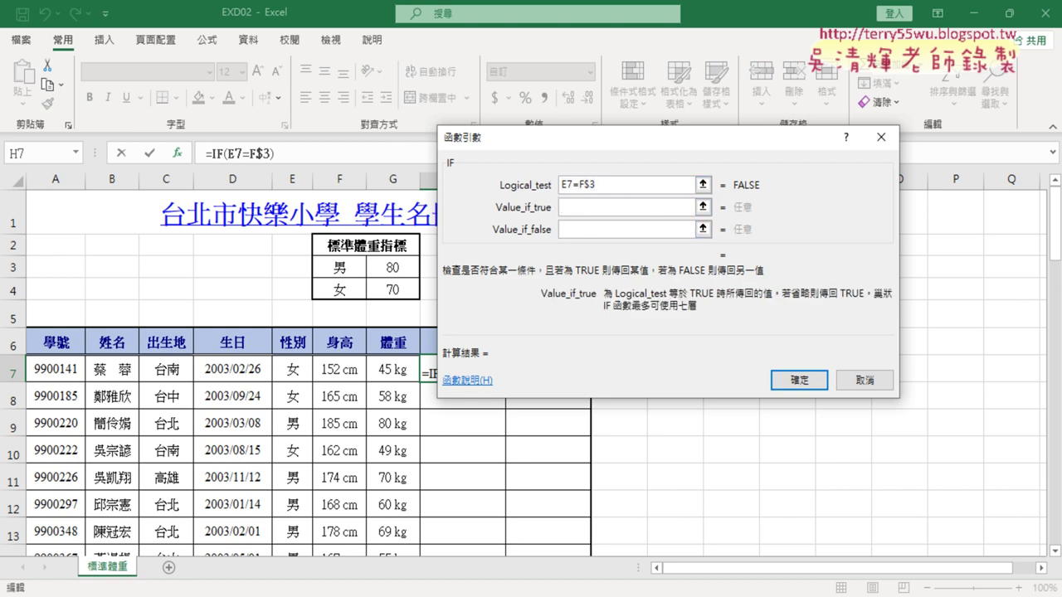
key(alt+Tab)
Reread the 202 standard-weight formulas, then return to Excel's IF arguments.
scroll(297, 306, up, 1)
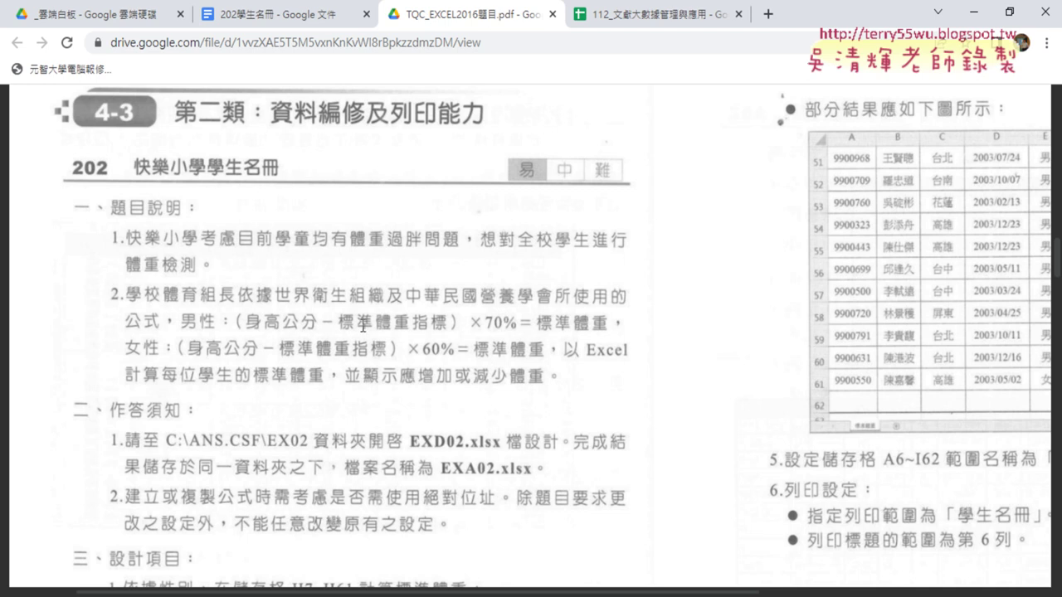
click(976, 18)
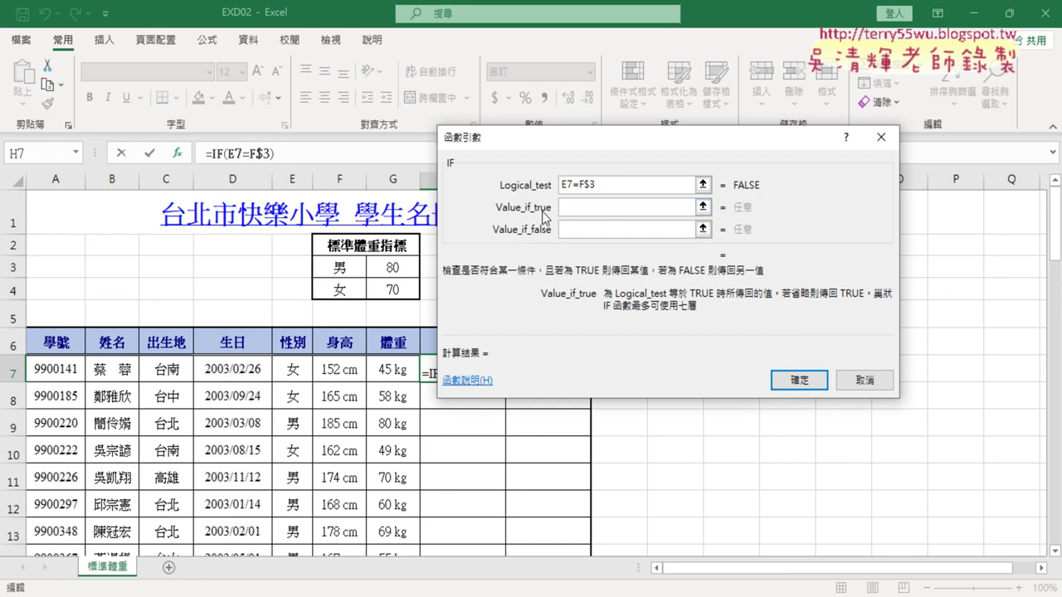
Enter (F7-G$3)*0.7 as the IF Value_if_true.
click(336, 371)
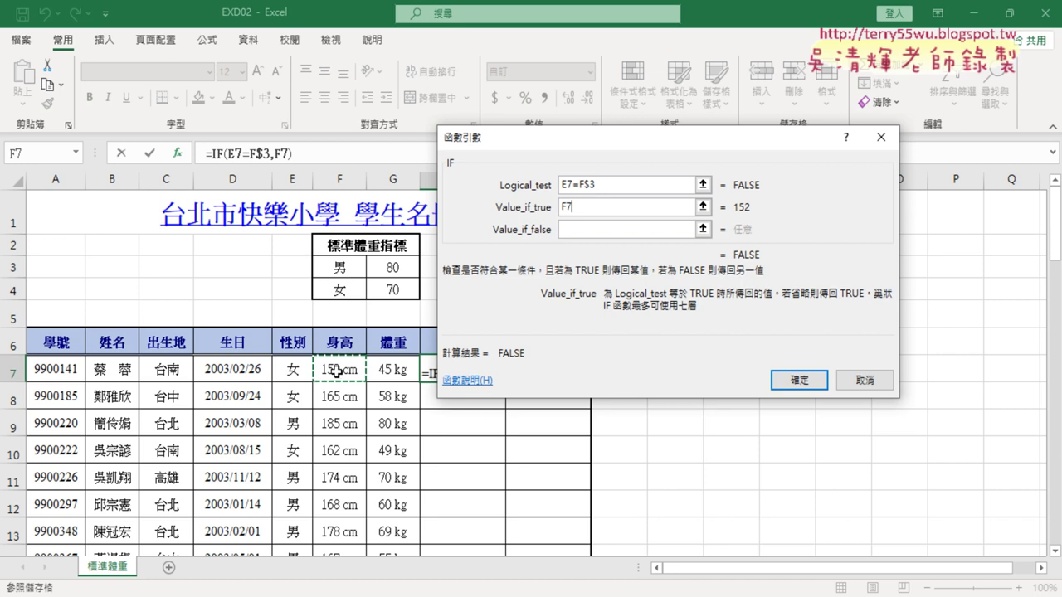
text(-)
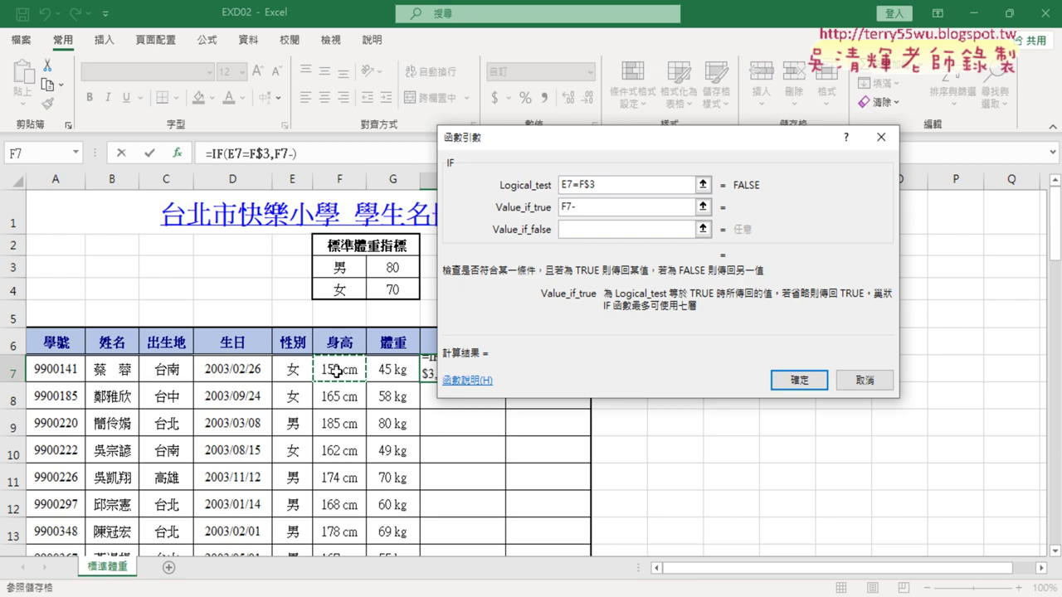
click(396, 266)
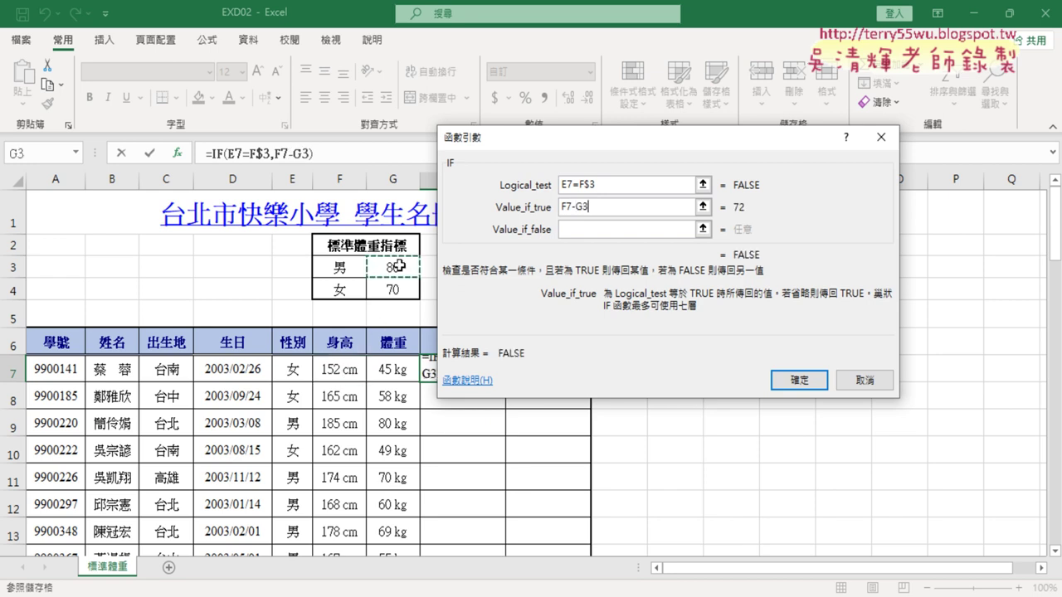
click(592, 209)
text($)
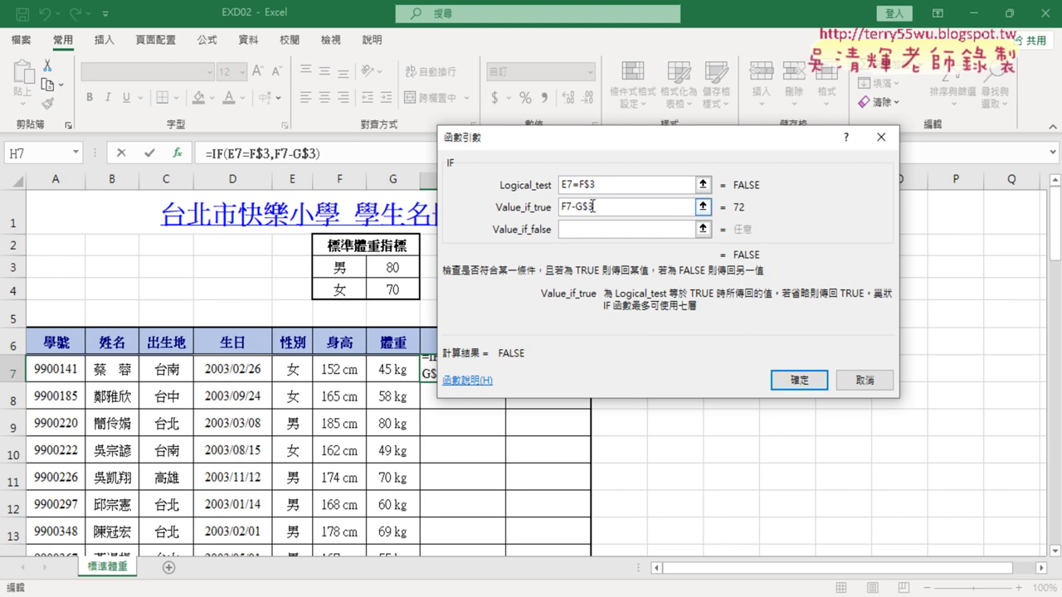
key(F4)
key(F4)
text((F7-G$3)
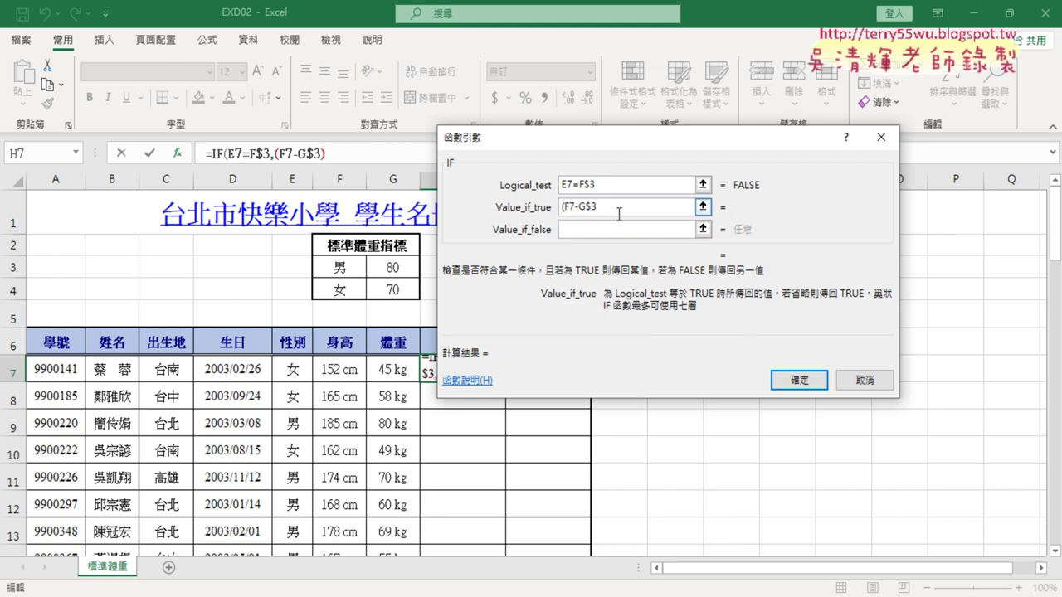
text()*)
text(0.7)
Enter (F7-G$4)*0.6 as Value_if_false and confirm, giving H7 49 kg.
drag(624, 207, 539, 215)
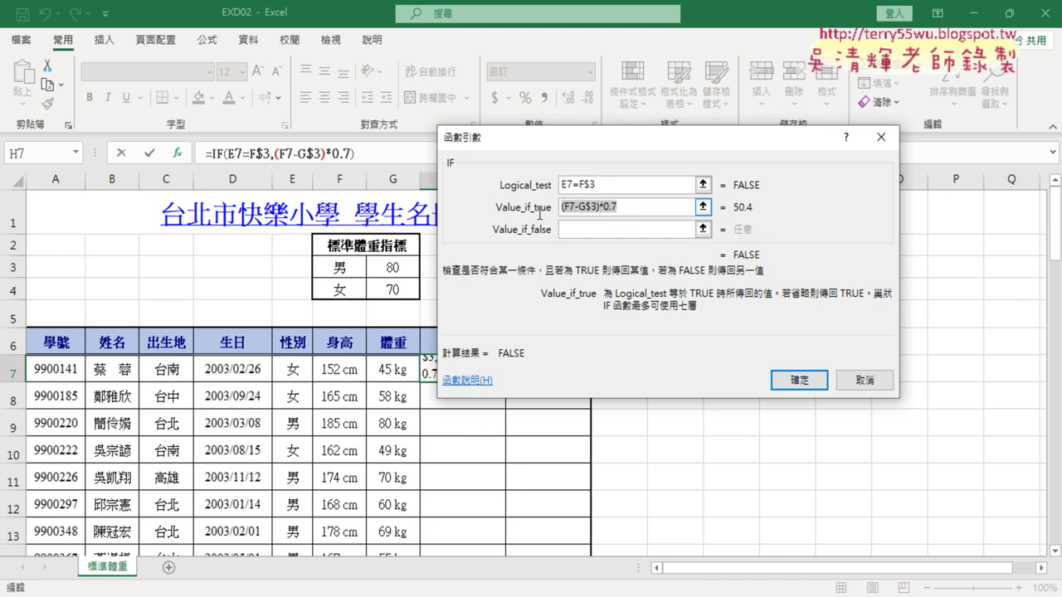
right_click(616, 207)
click(634, 248)
click(598, 228)
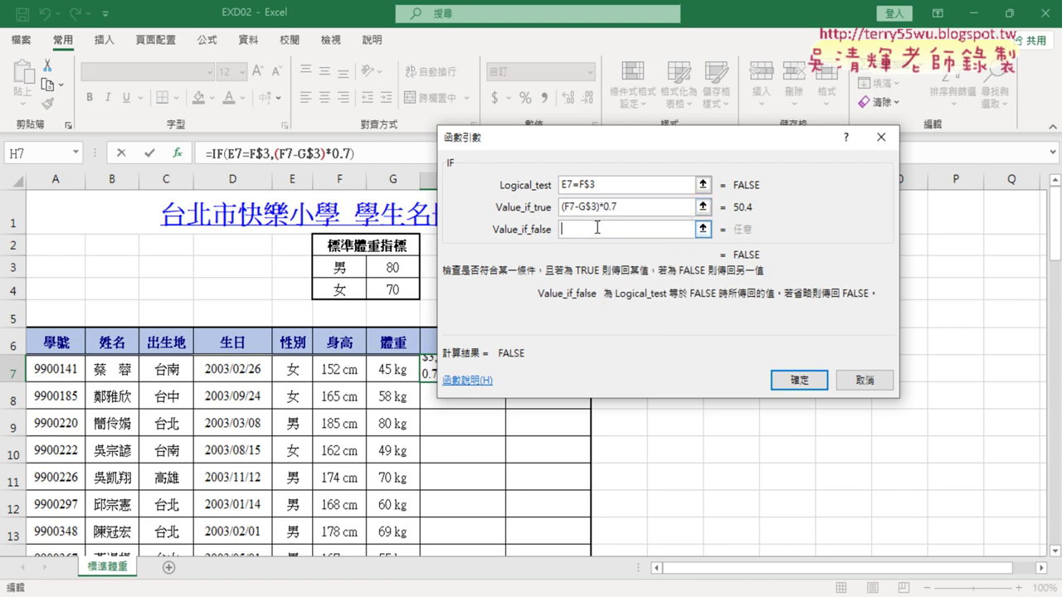
right_click(597, 228)
click(618, 289)
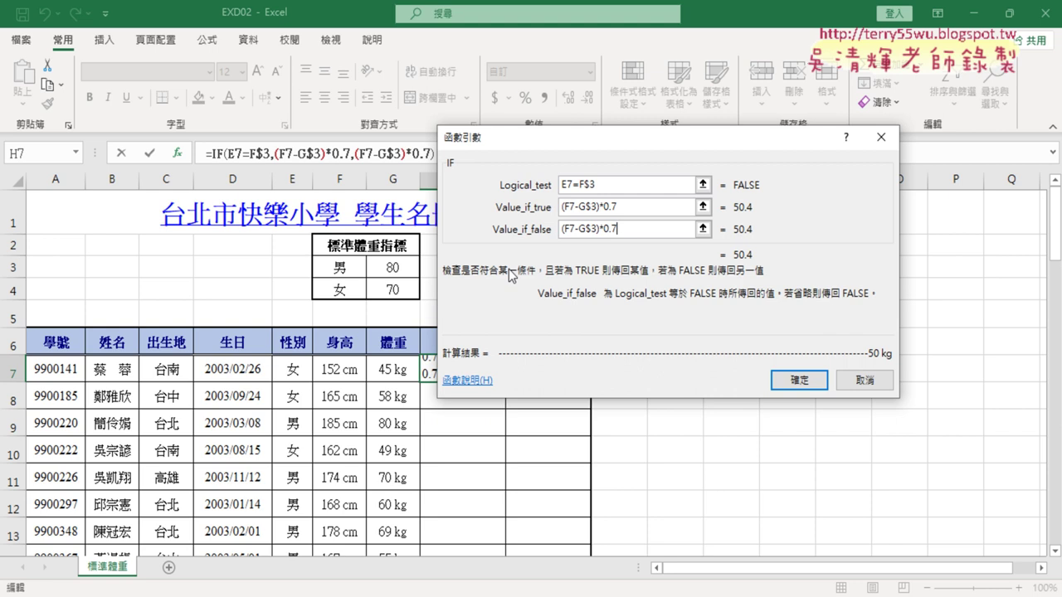
key(BackSpace)
text(6)
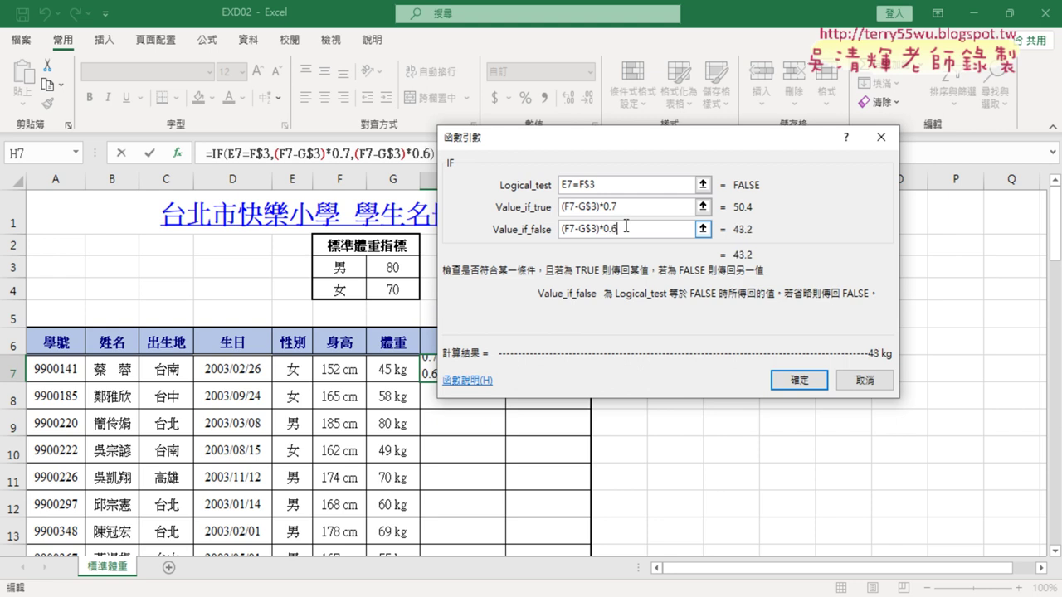
double_click(587, 230)
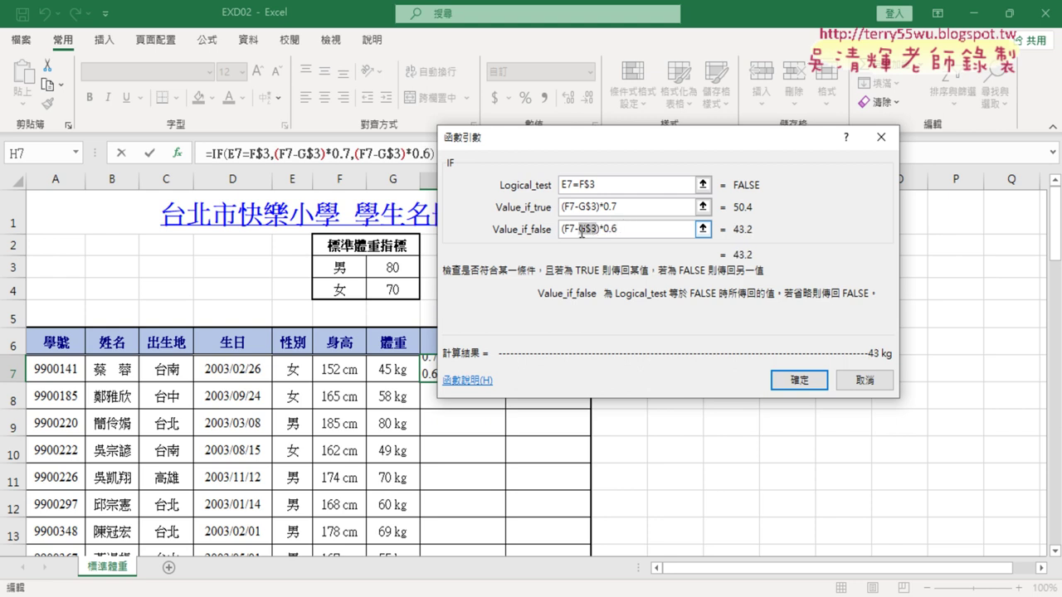
click(392, 288)
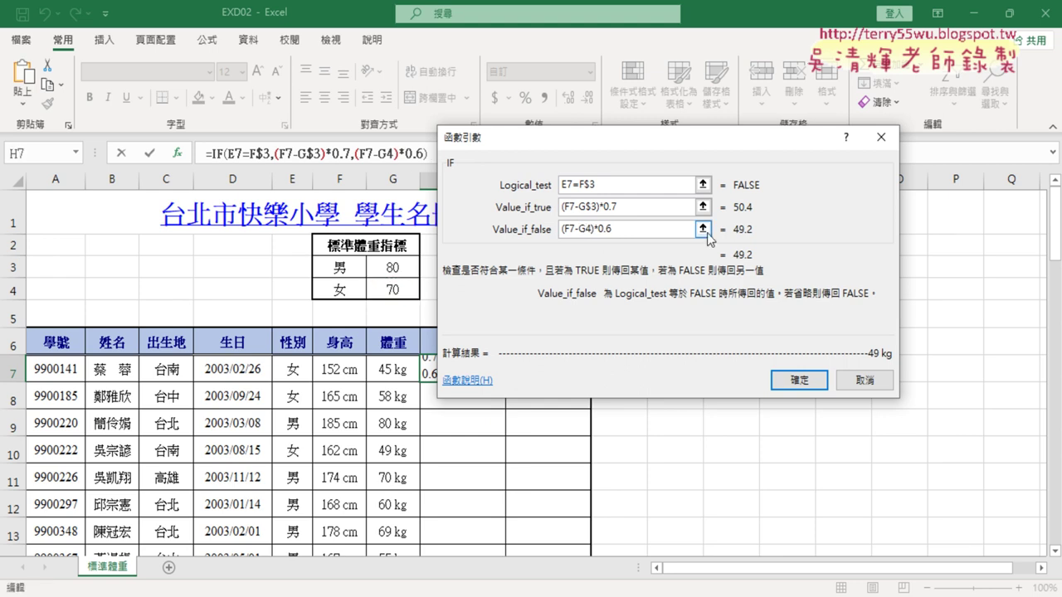
text($)
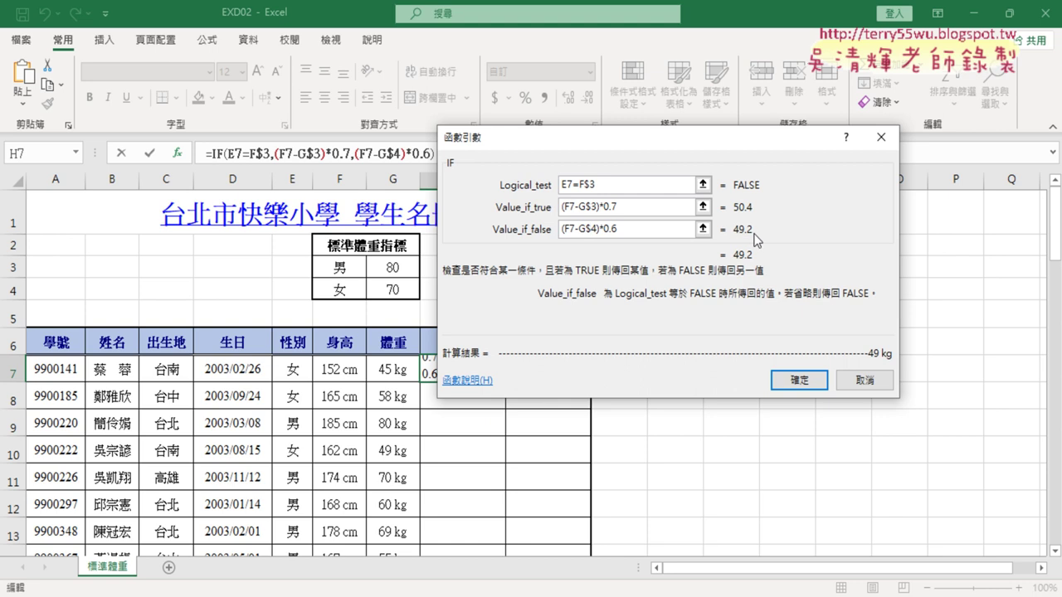
click(798, 382)
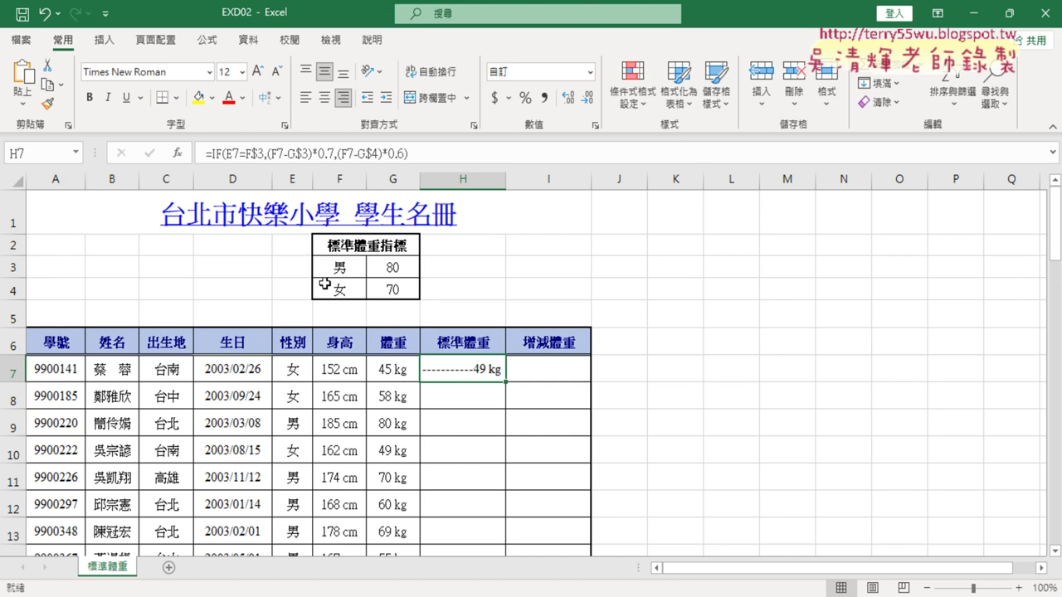
Recheck H7's IF arguments, then read the PDF's ROUNDUP and IF rule for H7~H61.
click(216, 154)
click(177, 154)
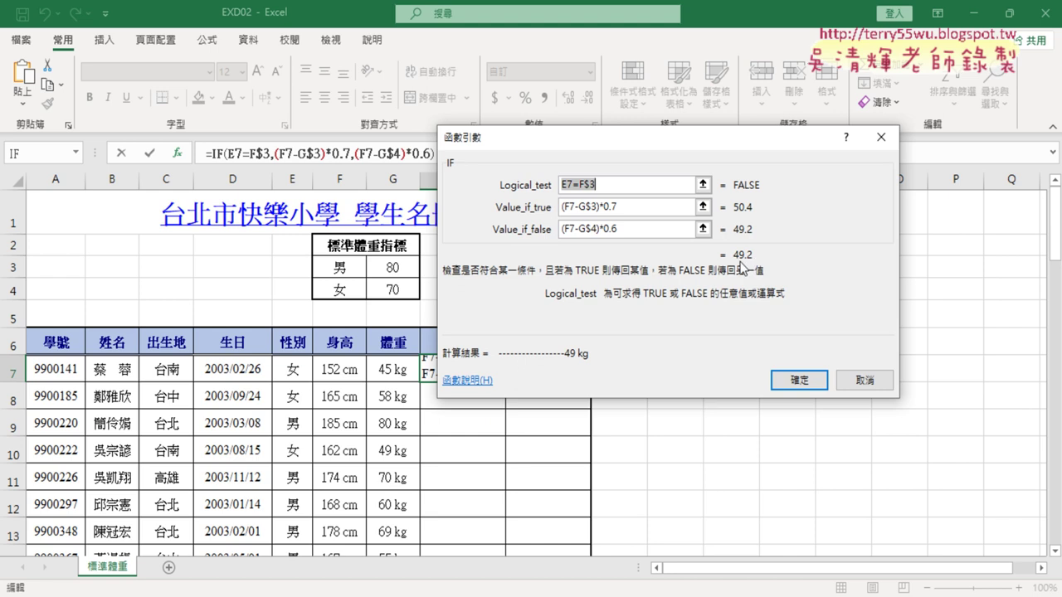
click(814, 383)
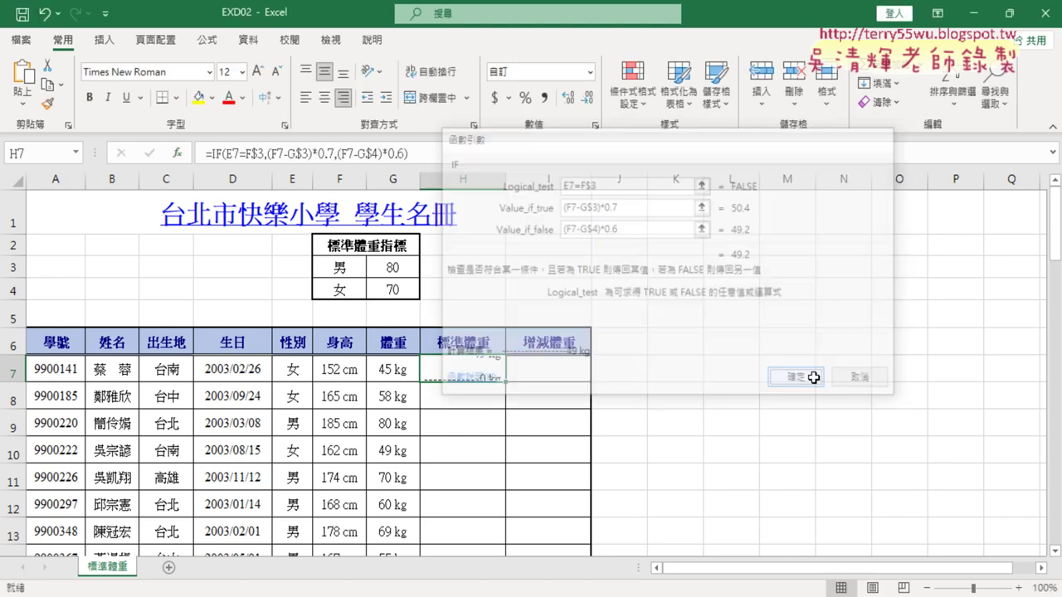
drag(214, 154, 408, 154)
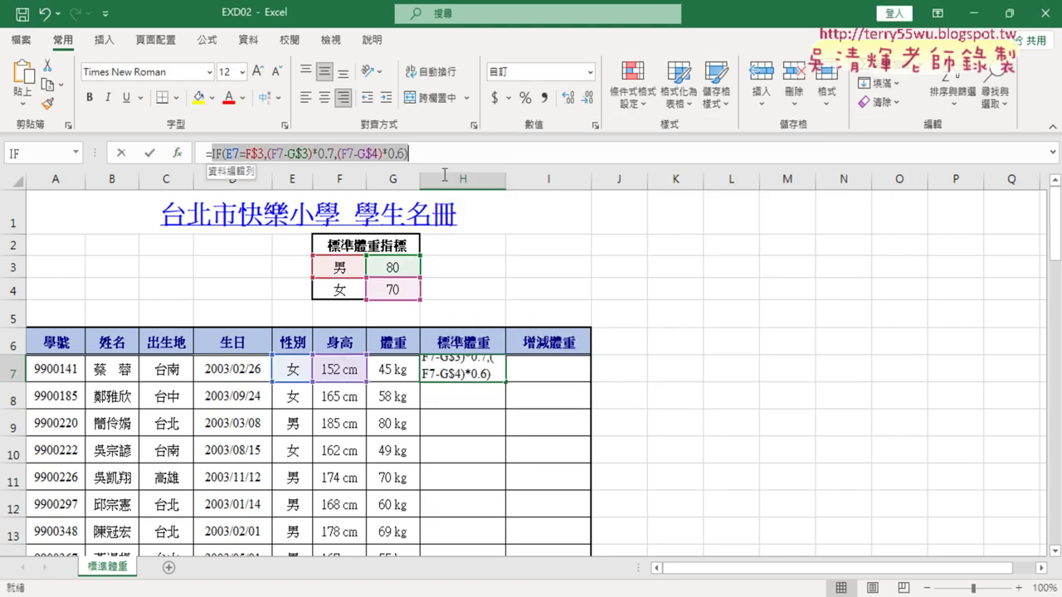
key(Left)
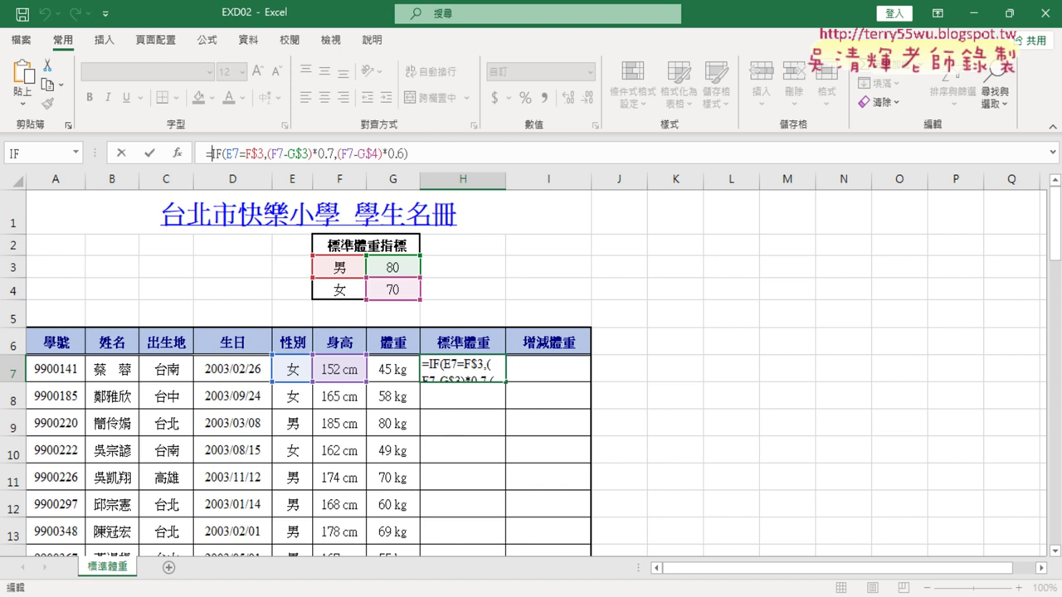
key(alt+Tab)
scroll(432, 381, down, 3)
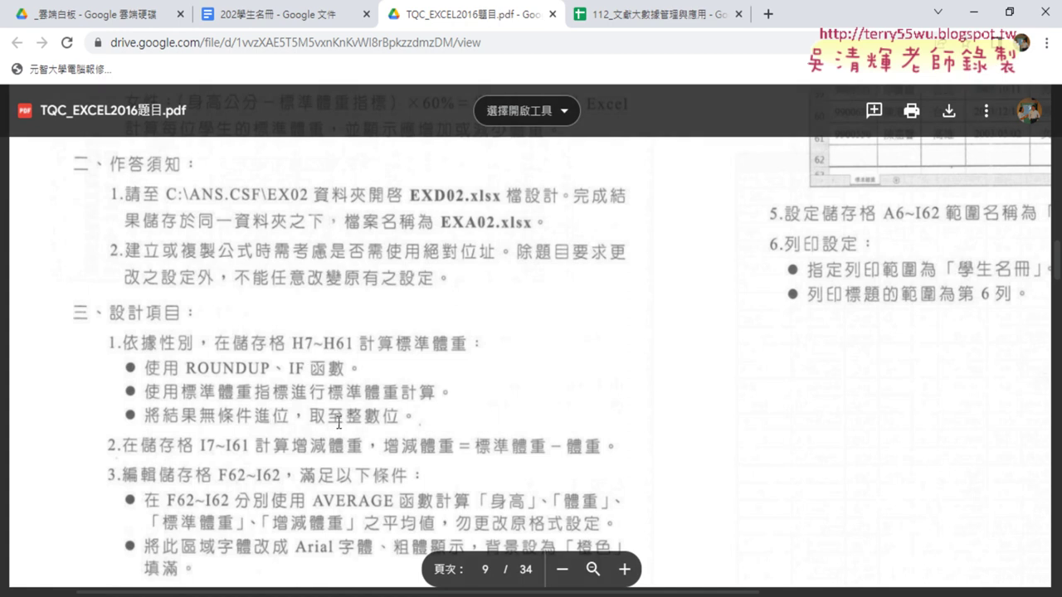
Return from the PDF to Excel and clear a stray character in H7's formula.
click(974, 11)
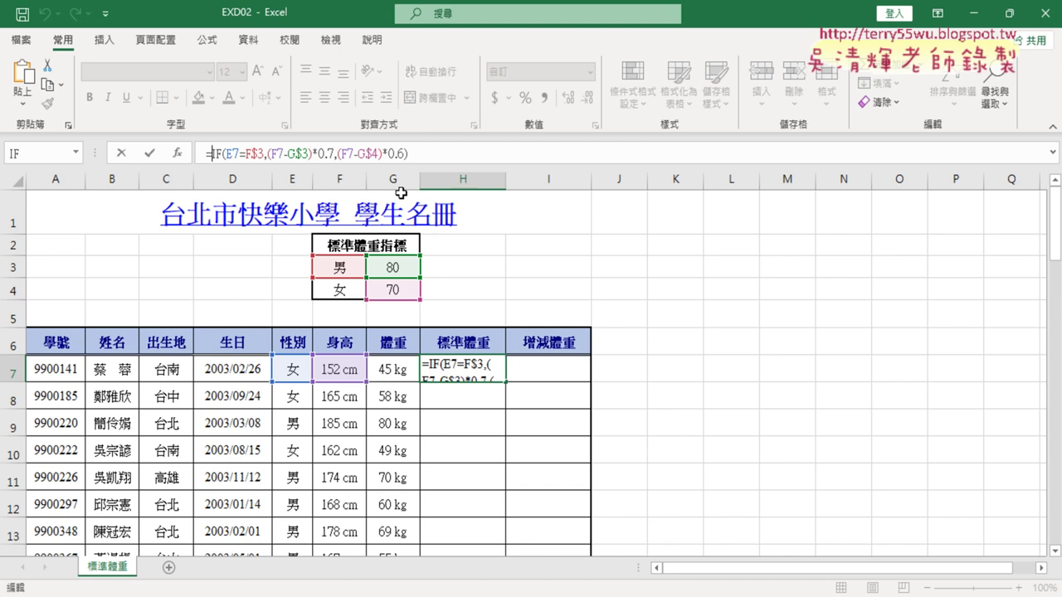
text(ㄜ)
key(BackSpace)
Wrap H7's IF formula in ROUNDUP(…,0) so the first standard weight rounds up to 50 kg.
text(ro)
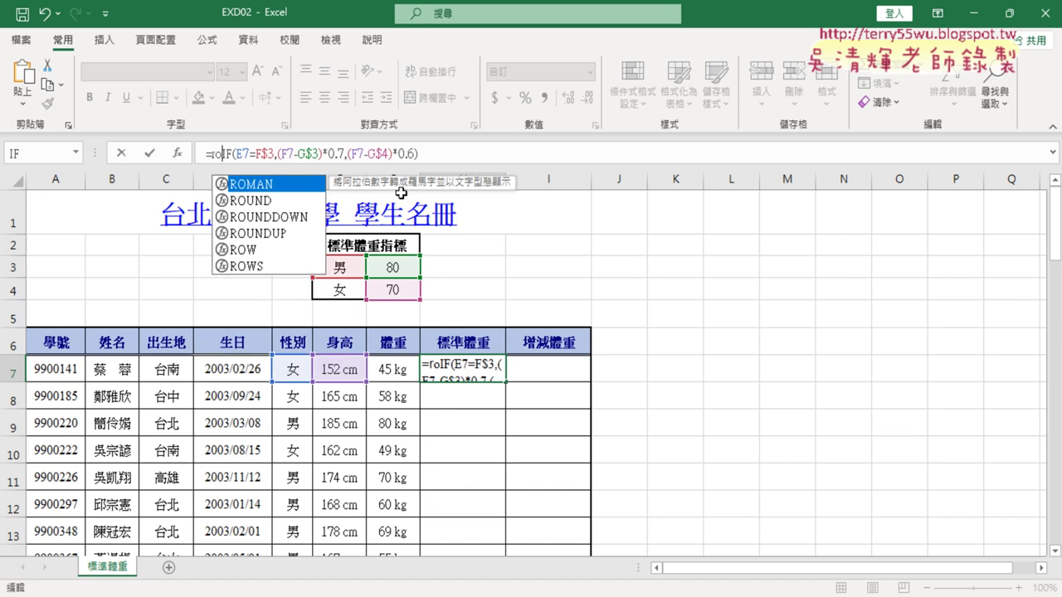
text(u)
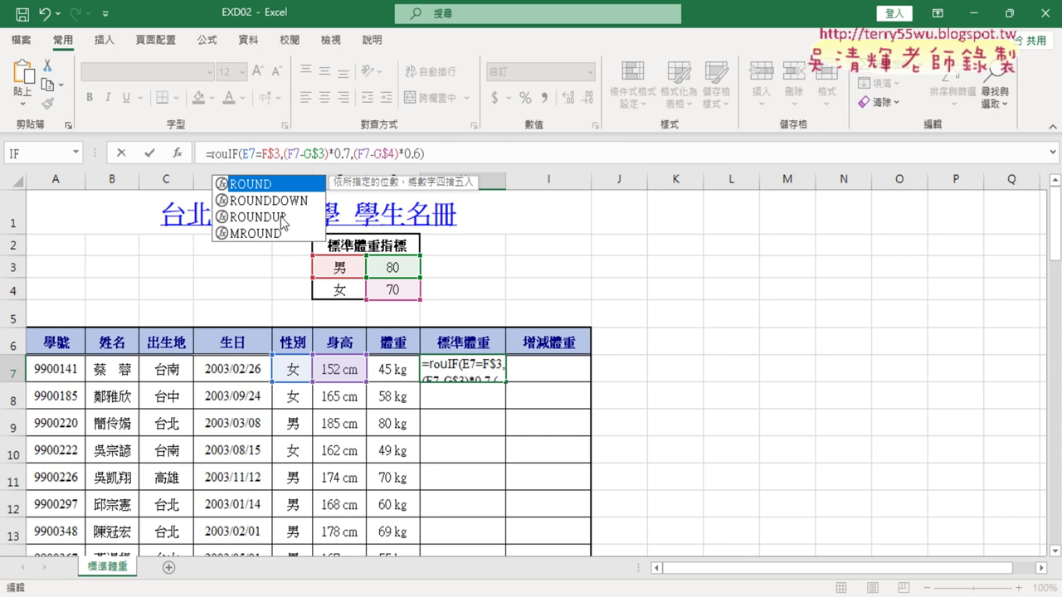
click(283, 217)
double_click(283, 217)
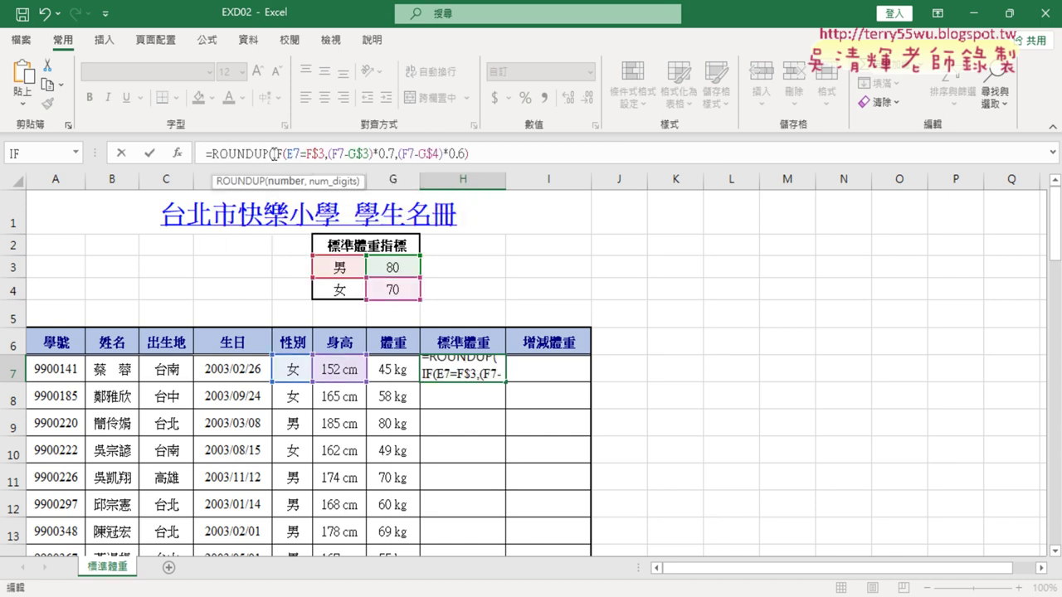
drag(274, 153, 213, 155)
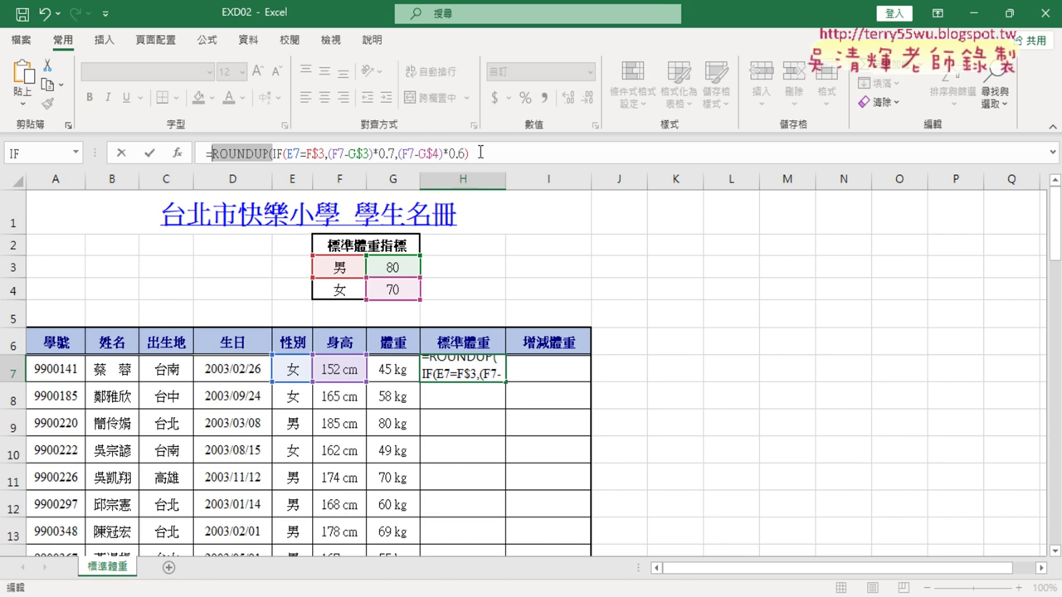
click(484, 152)
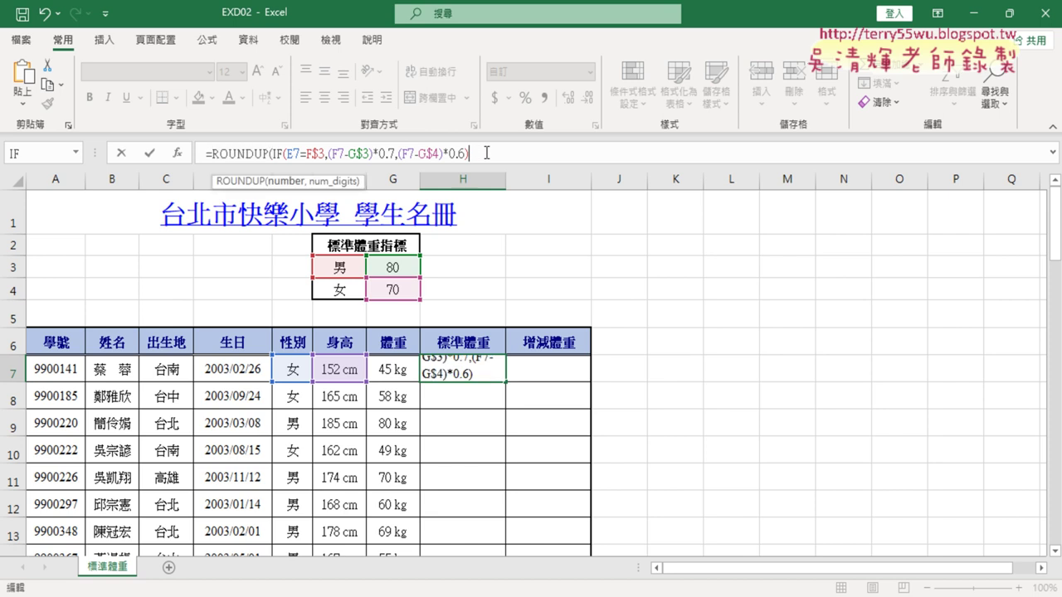
text(,)
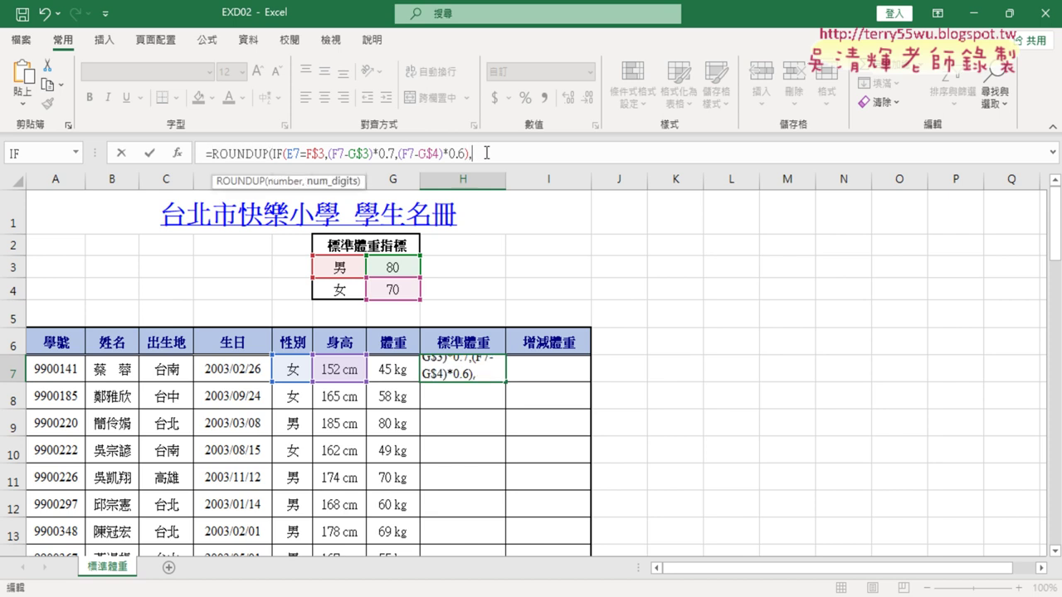
text(0)
text())
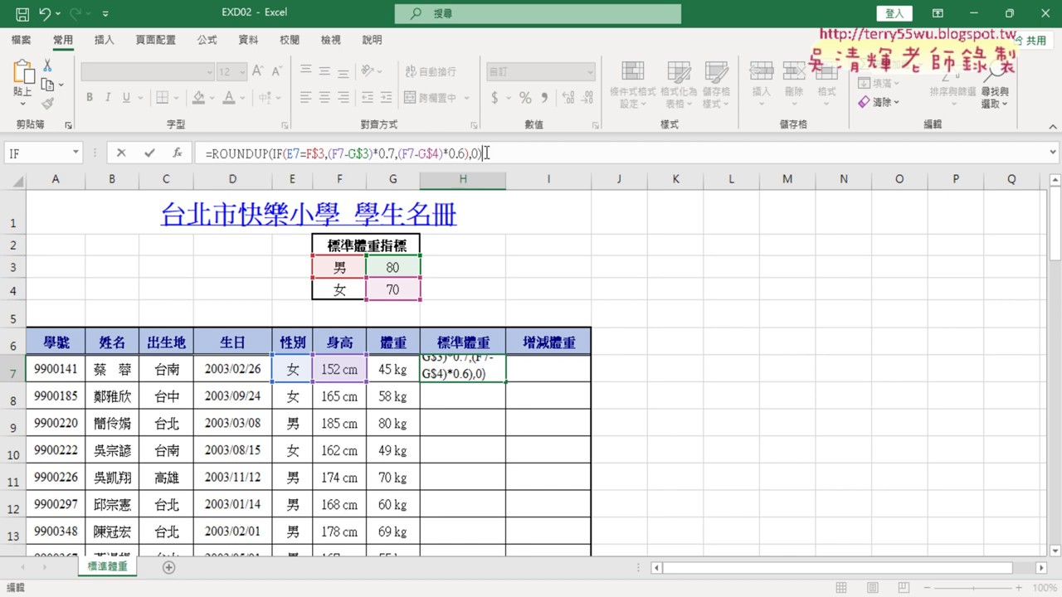
click(149, 153)
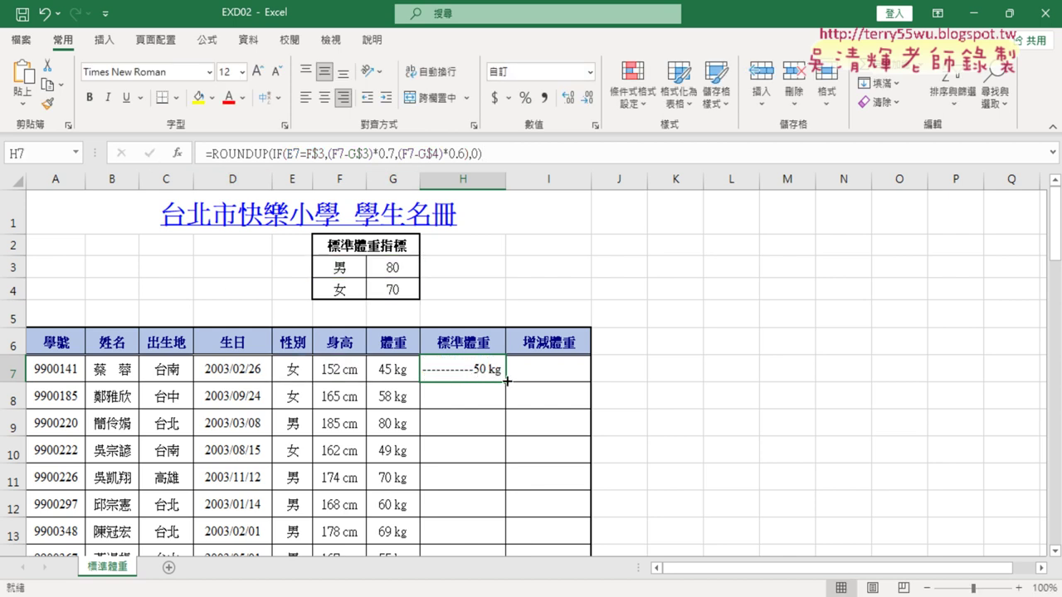
click(279, 153)
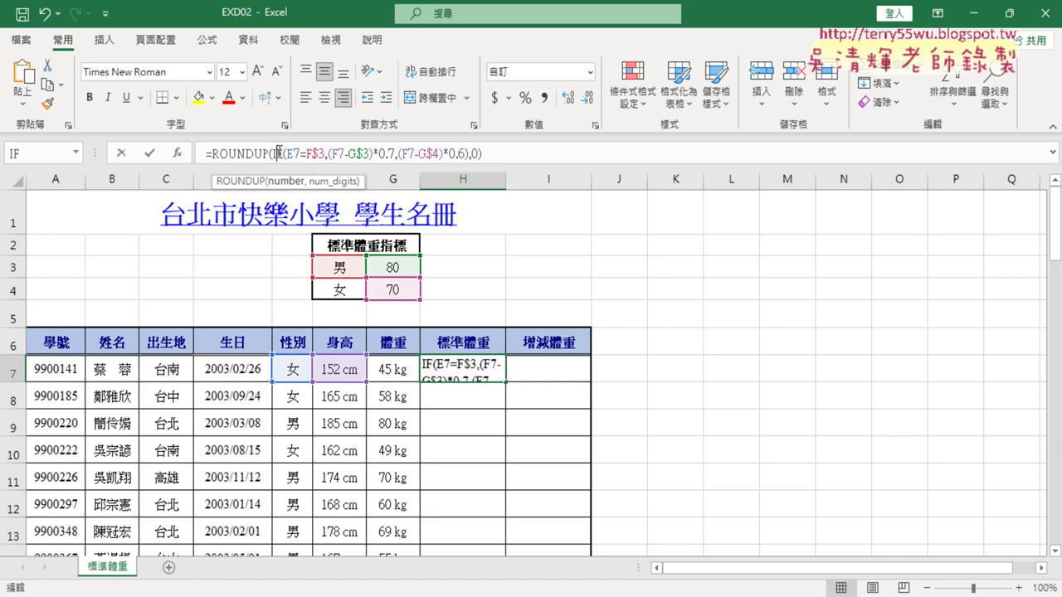
Verify H7's IF arguments, then fill the formula down column H (57, 74, 56 kg…).
click(178, 153)
click(596, 188)
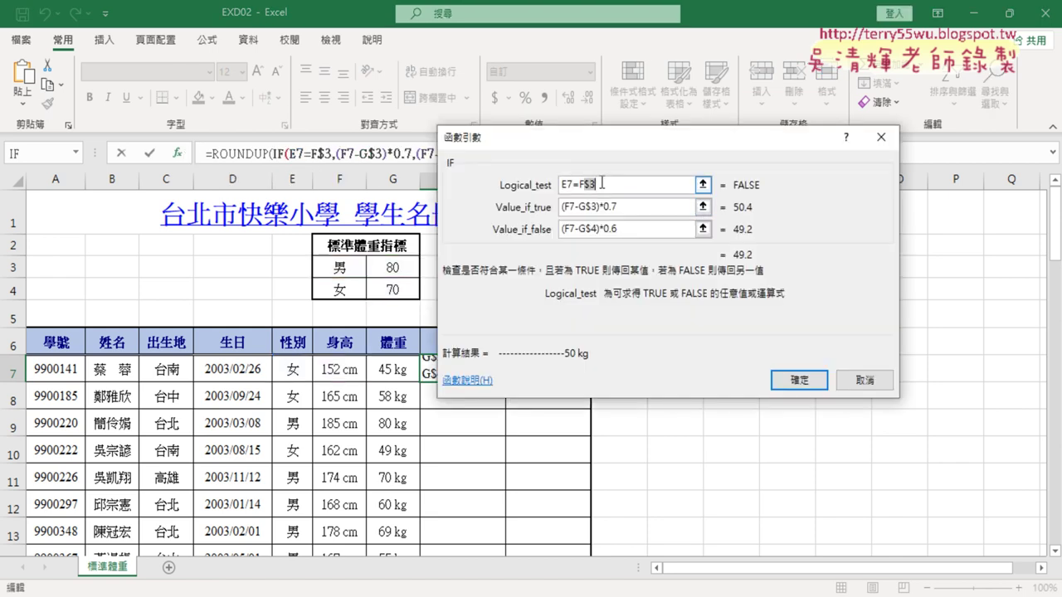
mouse_move(584, 207)
mouse_down()
mouse_move(596, 208)
mouse_move(596, 229)
mouse_up()
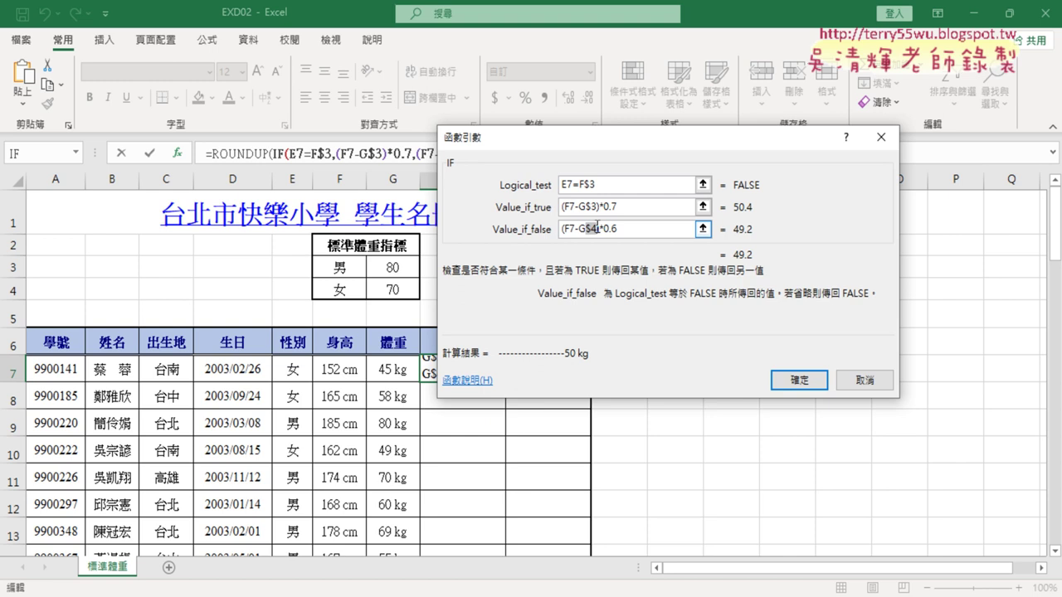
click(812, 380)
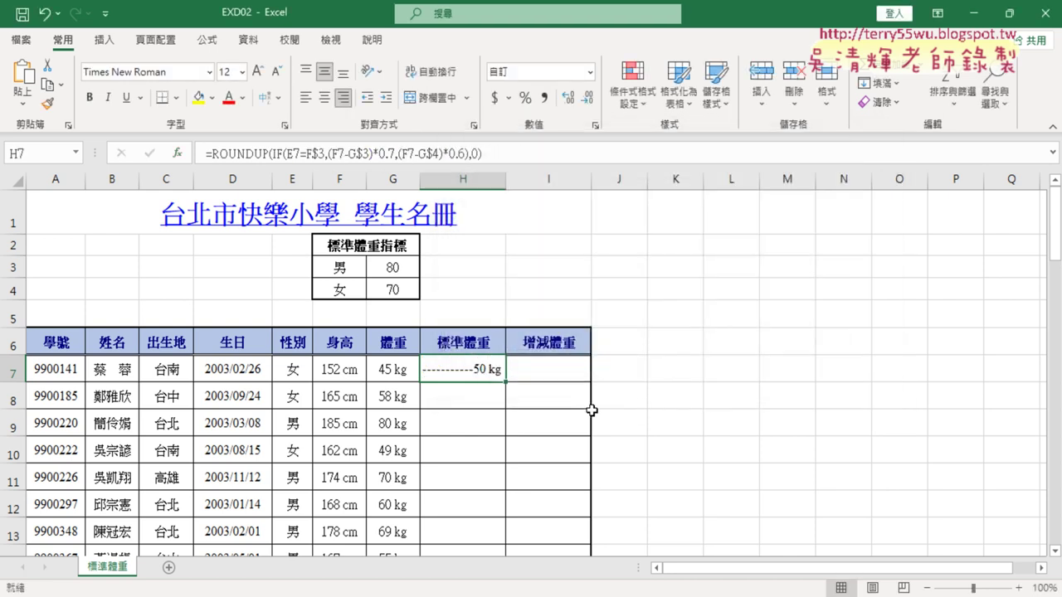
double_click(506, 383)
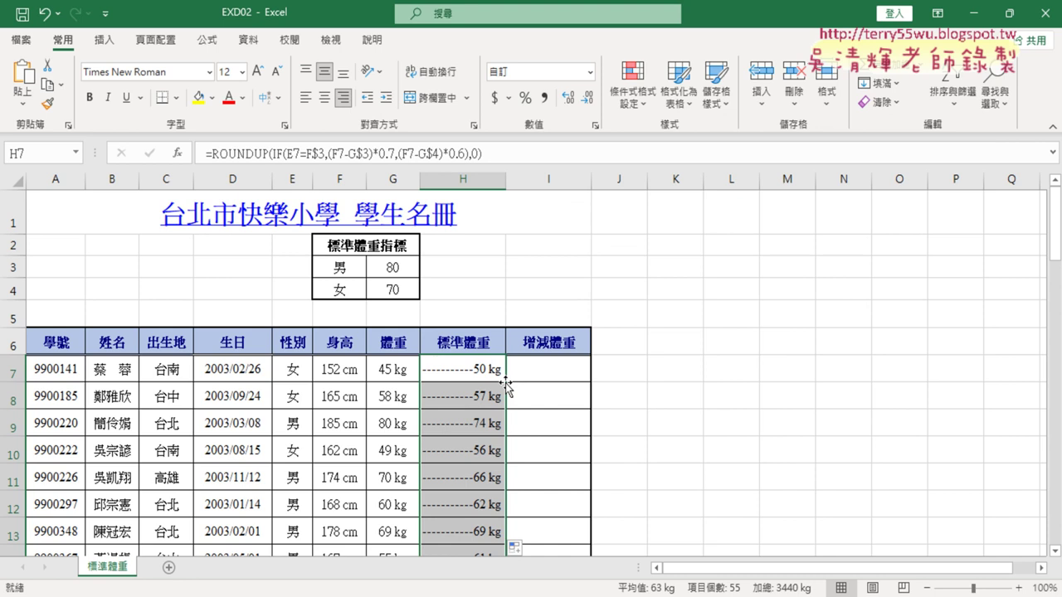
click(552, 371)
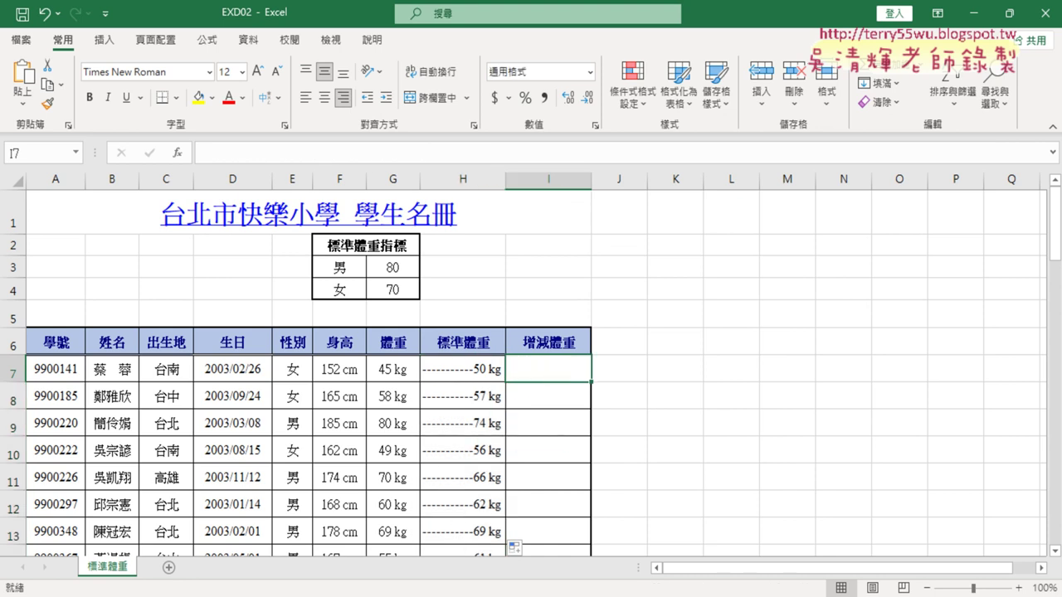
Check item 2's rule 增減體重 = 標準體重 − 體重 in the PDF, then select I7 in Excel.
key(alt+Tab)
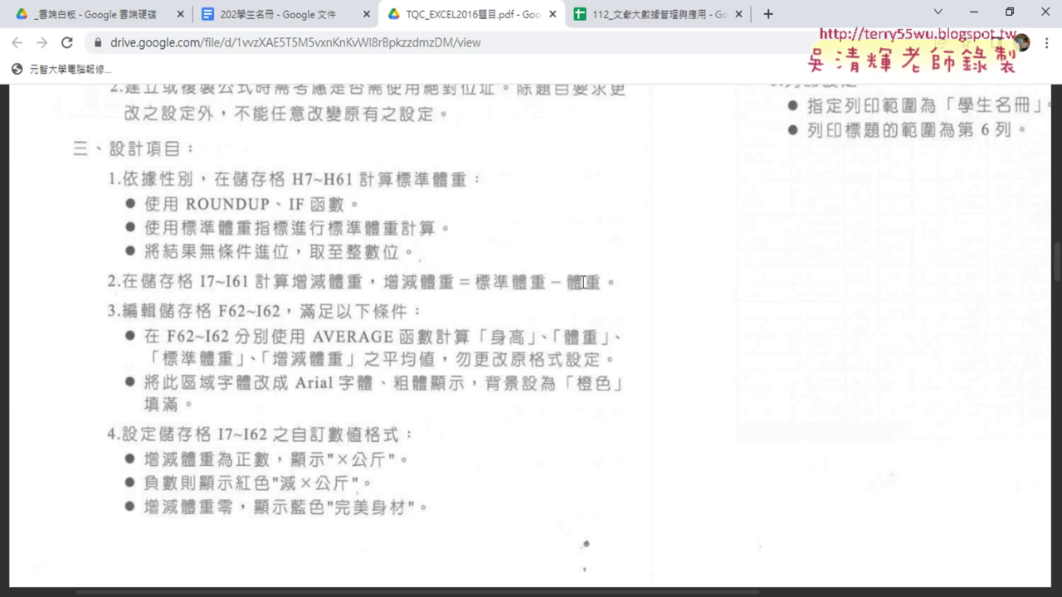
click(975, 12)
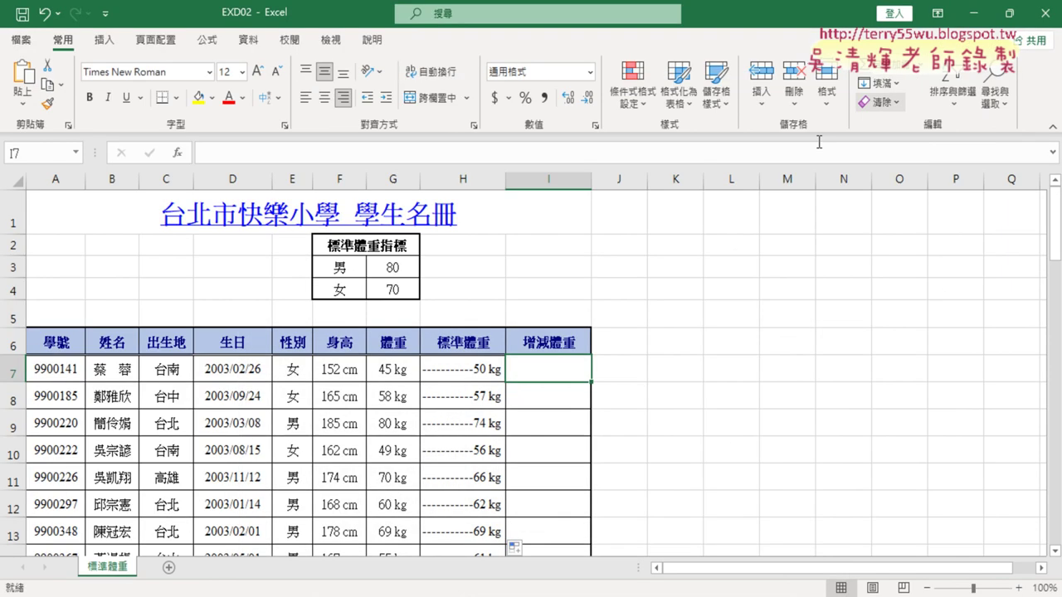
click(471, 373)
click(419, 370)
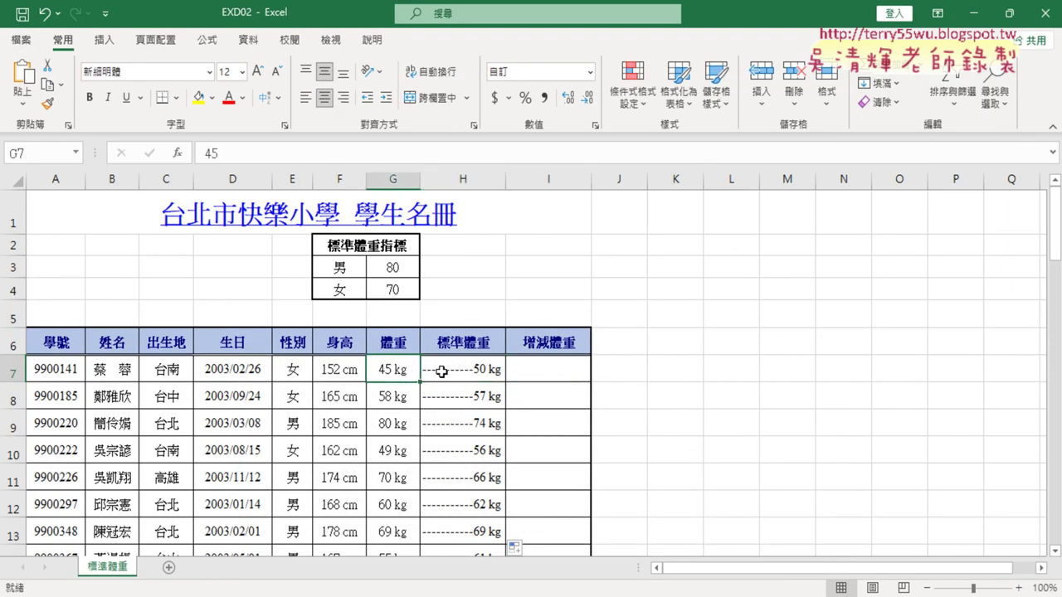
click(525, 371)
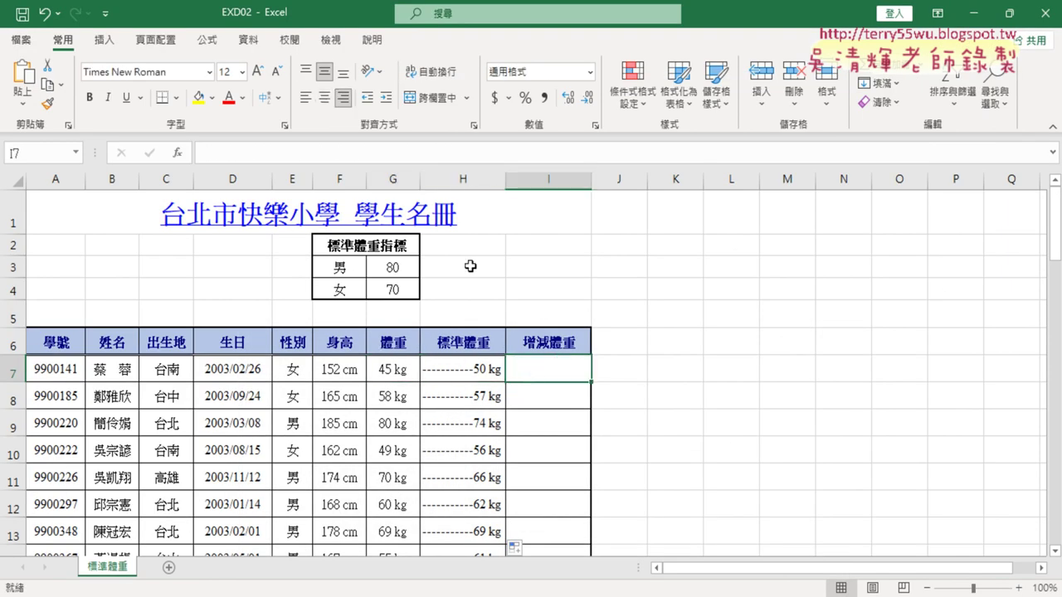
Enter =H7-G7 in I7, giving a 5 kg weight difference.
click(279, 154)
text(=)
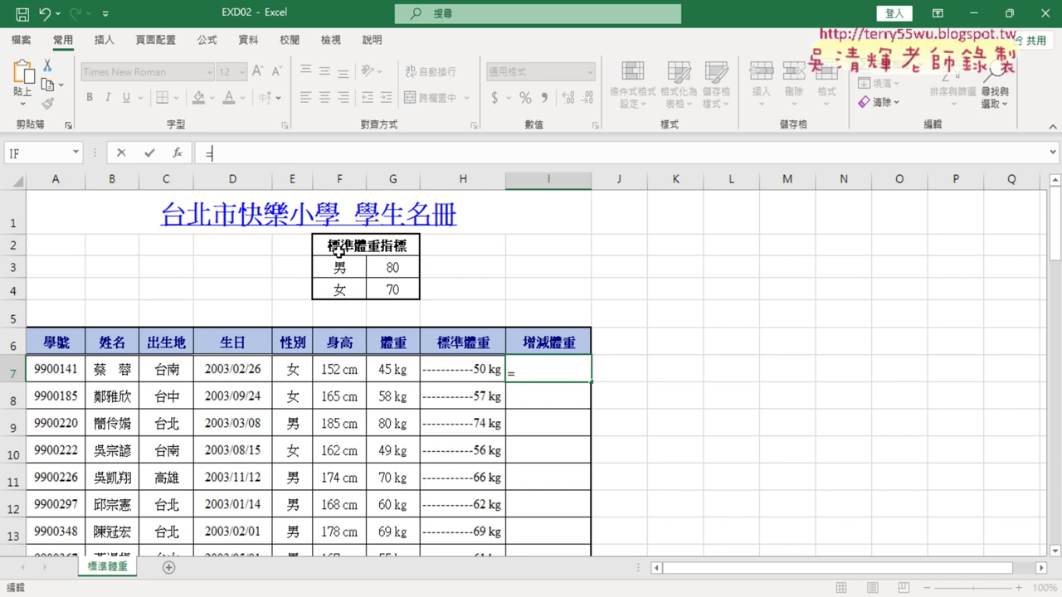
click(463, 366)
text(-)
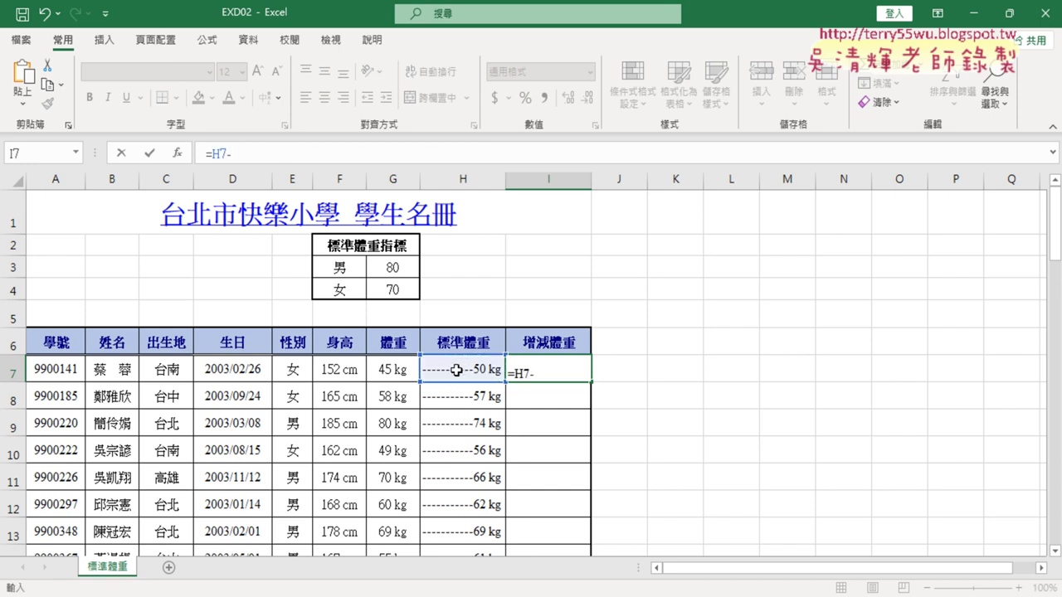
click(380, 370)
click(150, 153)
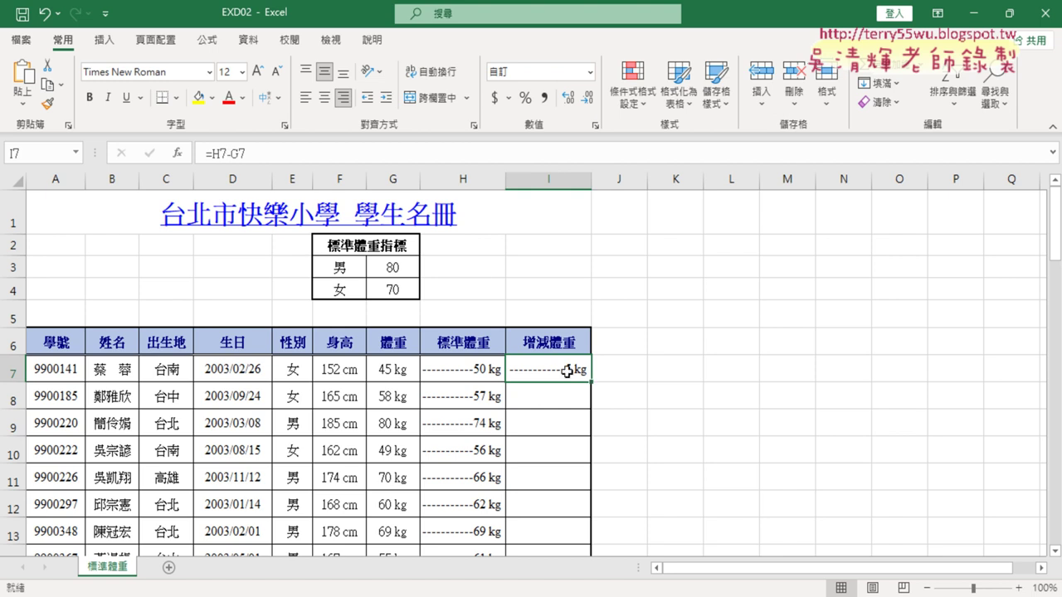
Fill =H7-G7 down column I, showing 1, 6, 7, 4, 2, 0 kg onward.
double_click(590, 382)
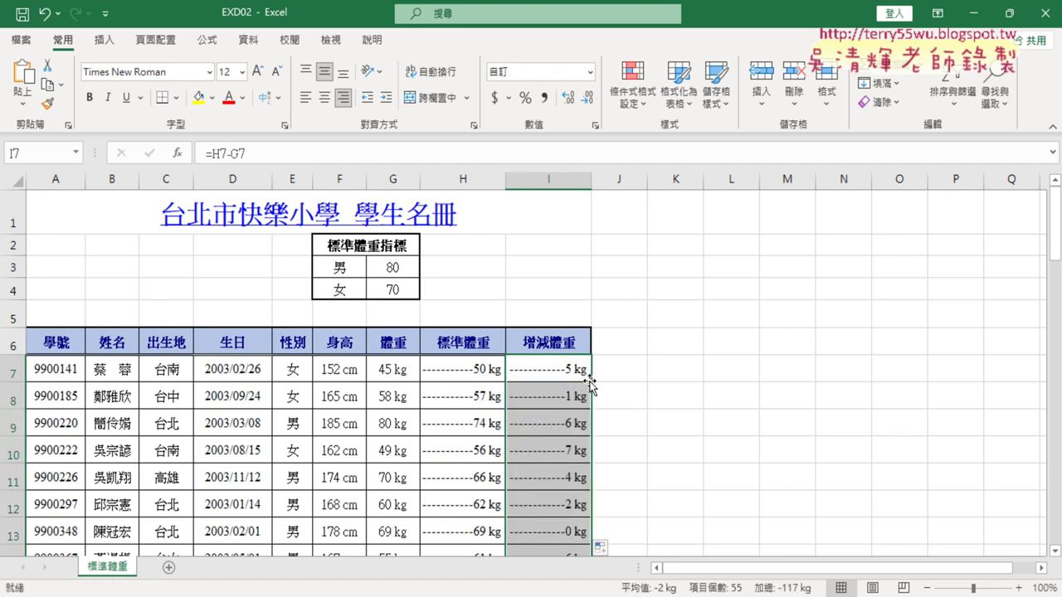
click(449, 400)
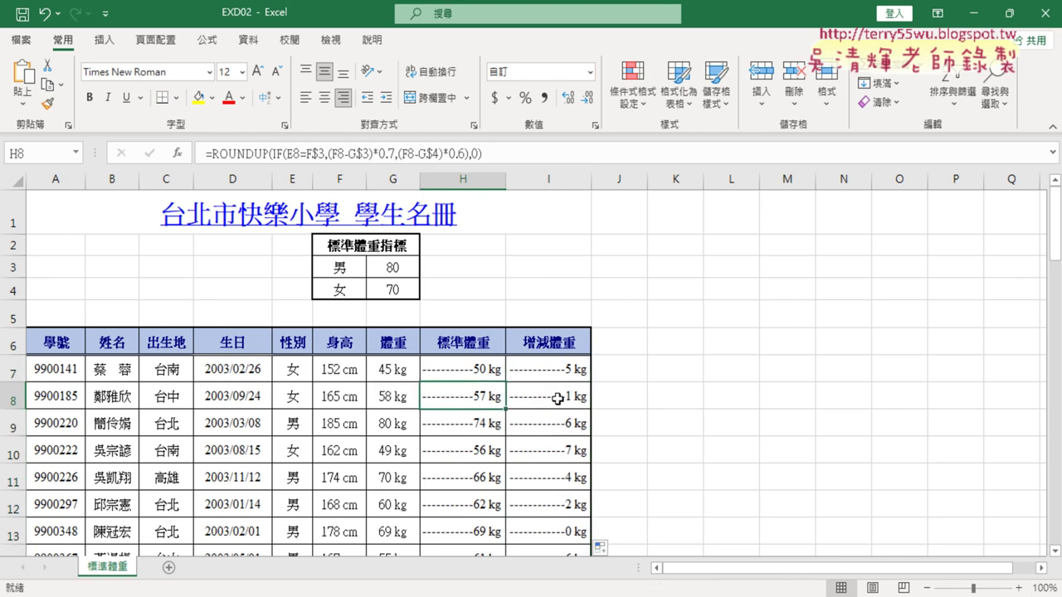
click(572, 367)
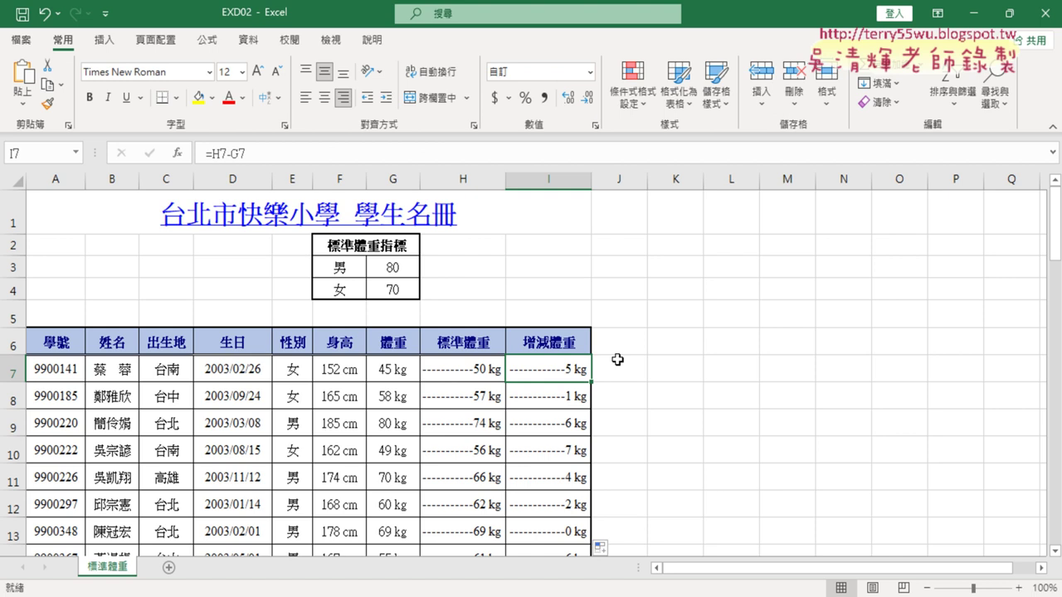
scroll(635, 351, down, 2)
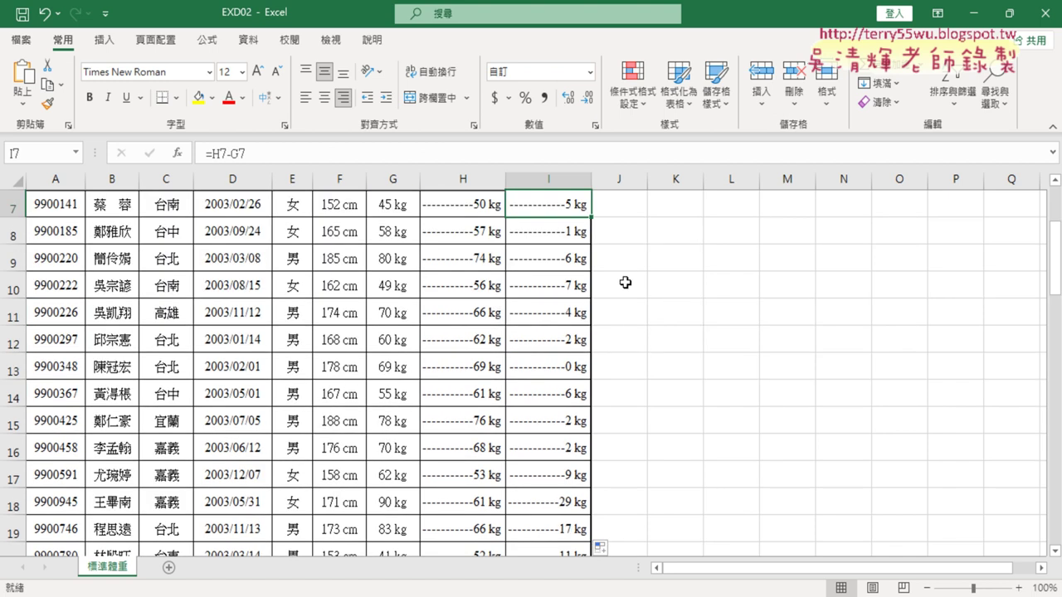
scroll(623, 282, up, 1)
click(566, 299)
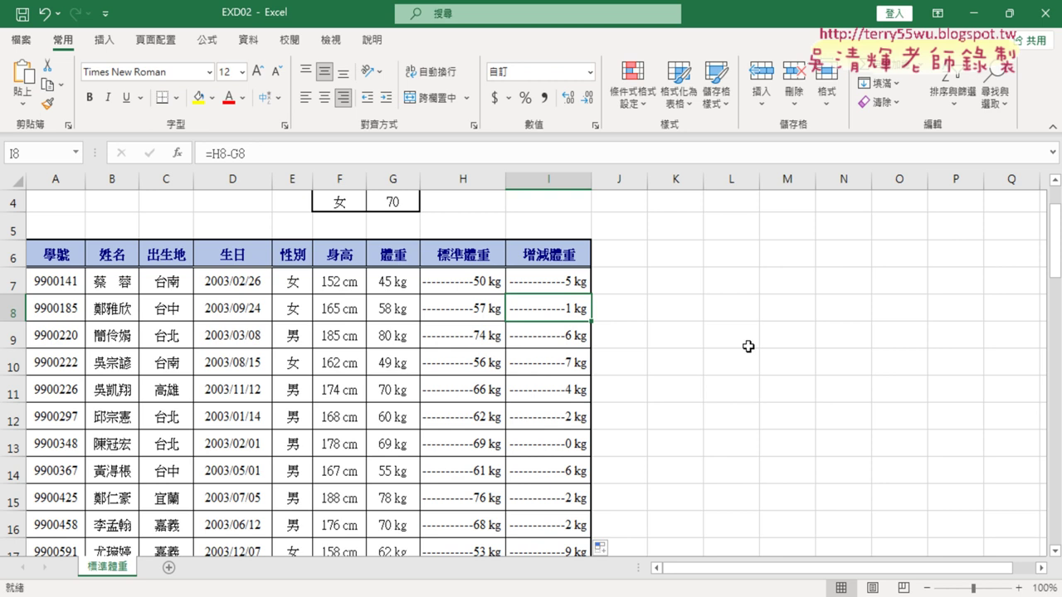
click(574, 283)
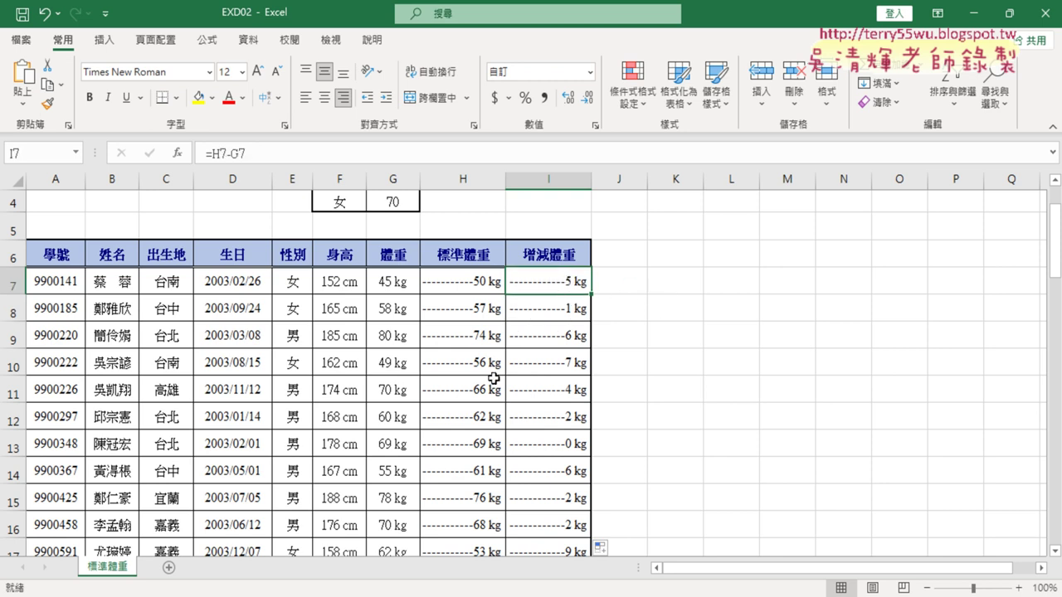
click(575, 443)
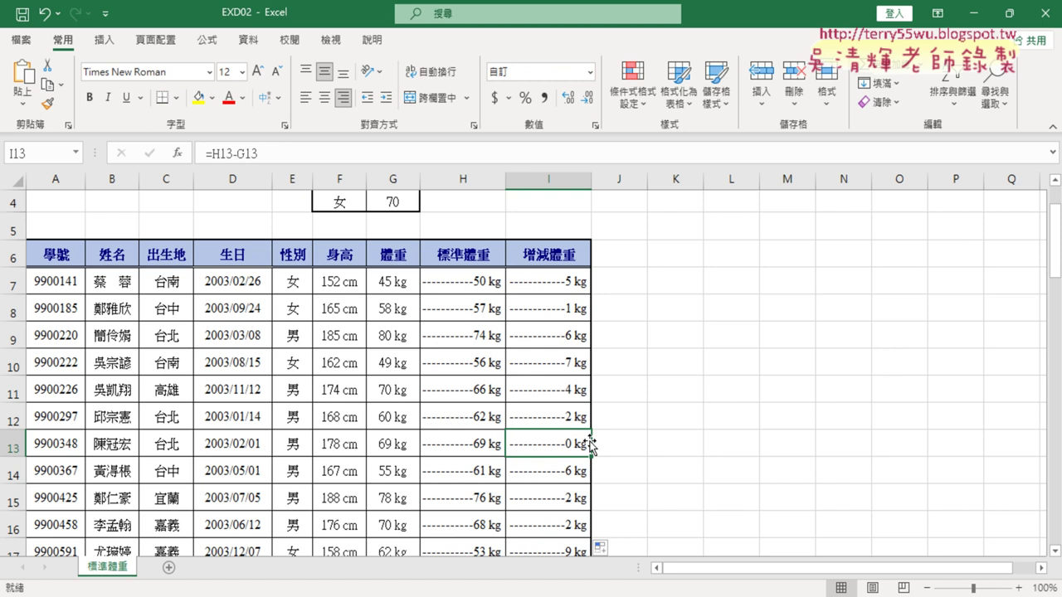
key(alt+Tab)
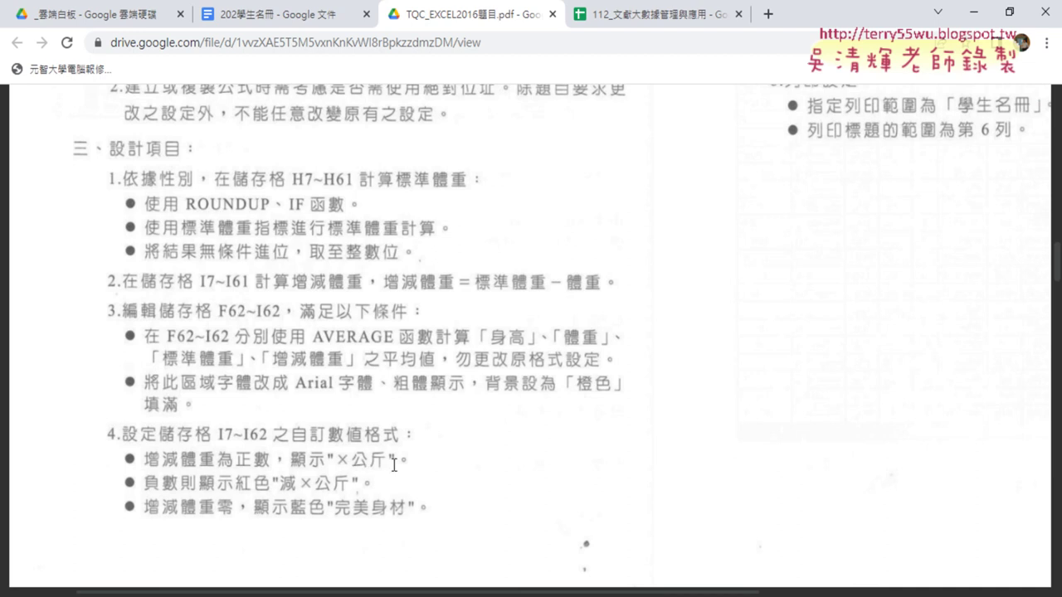
click(974, 12)
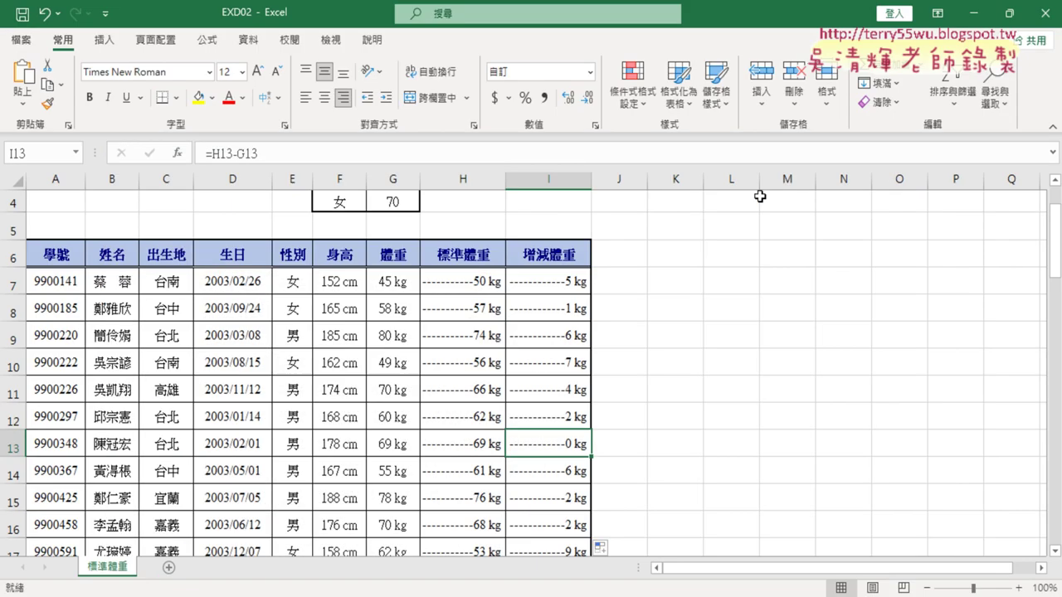
click(551, 284)
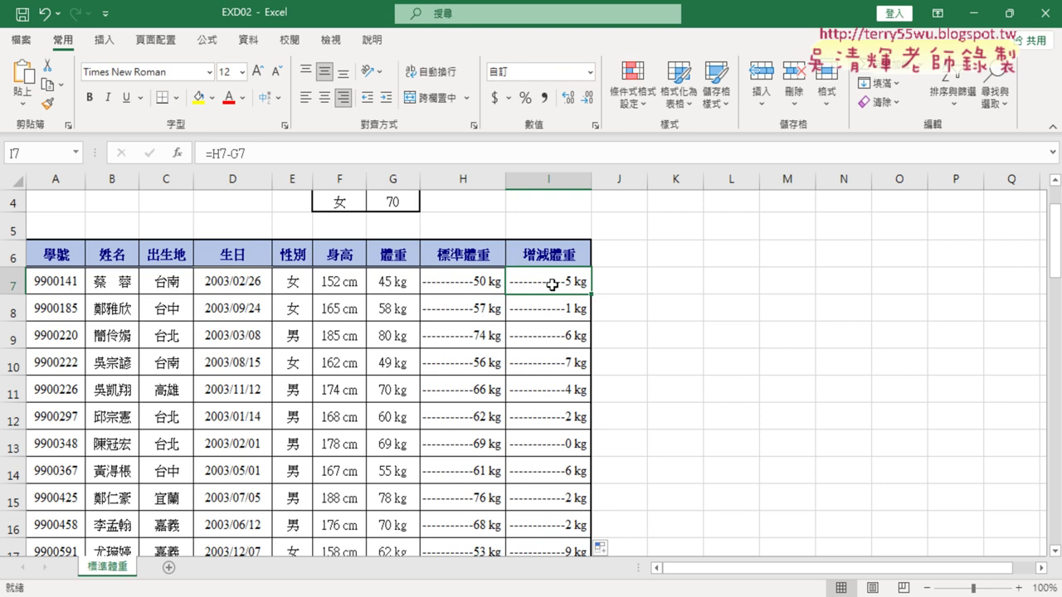
Select I7:I61 and open Format Cells for the range.
key(ctrl+shift+Down)
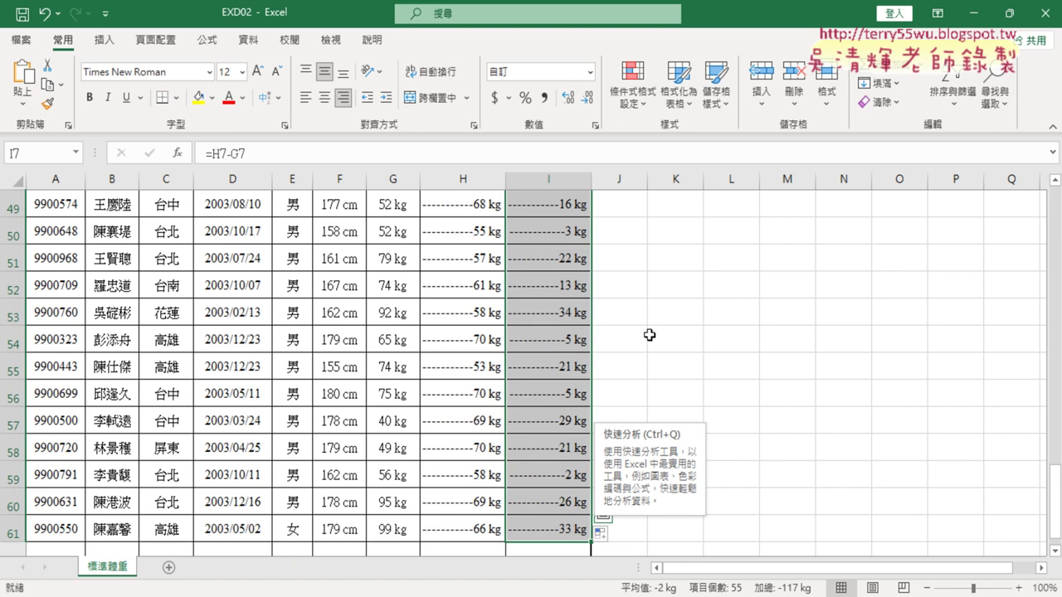
scroll(639, 307, up, 4)
scroll(642, 330, up, 3)
scroll(640, 308, up, 2)
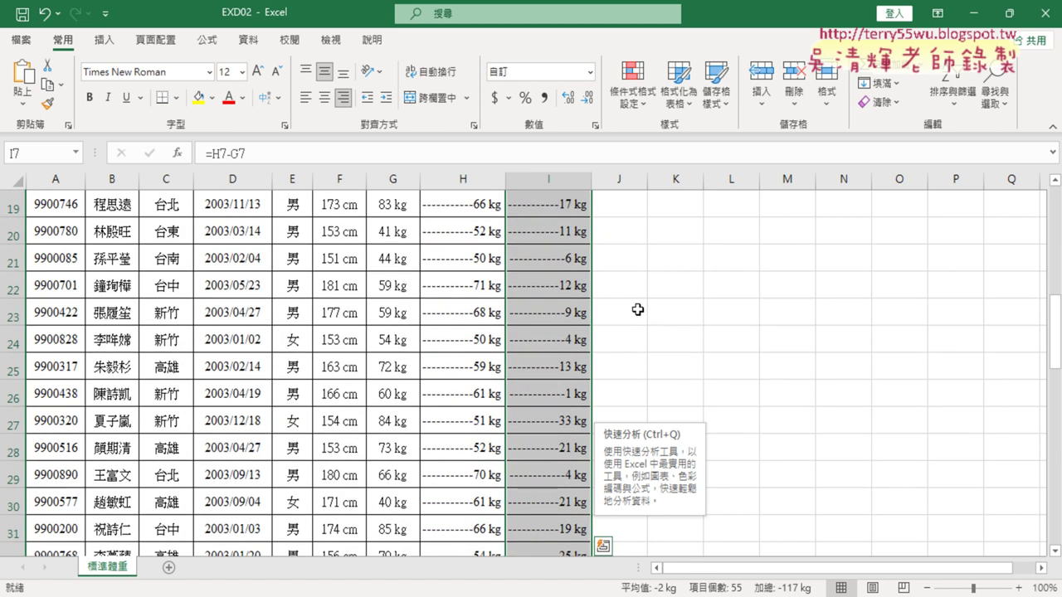
scroll(637, 309, up, 6)
scroll(637, 308, up, 1)
right_click(566, 367)
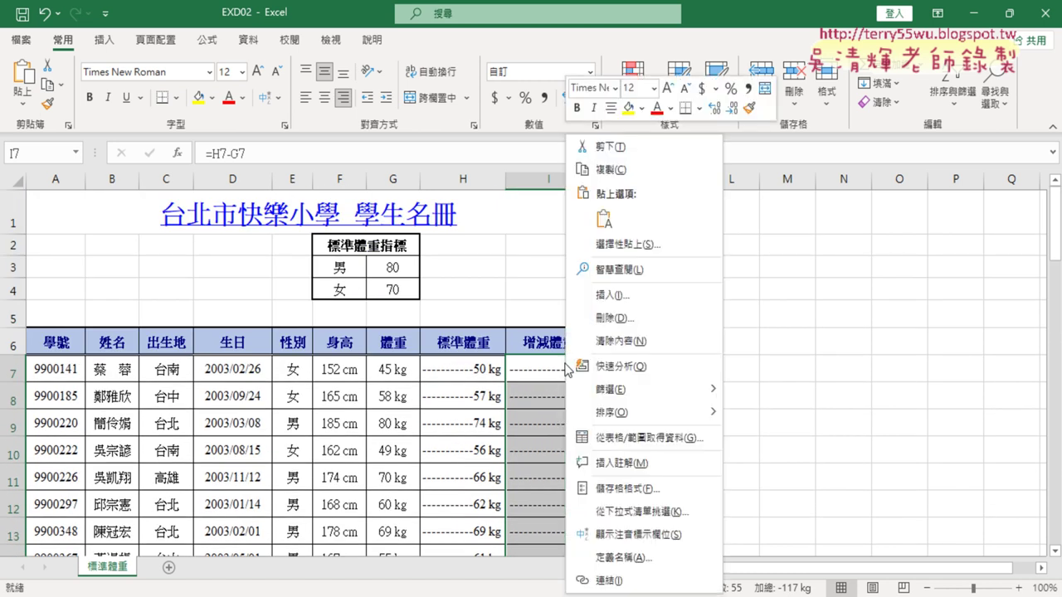
click(628, 490)
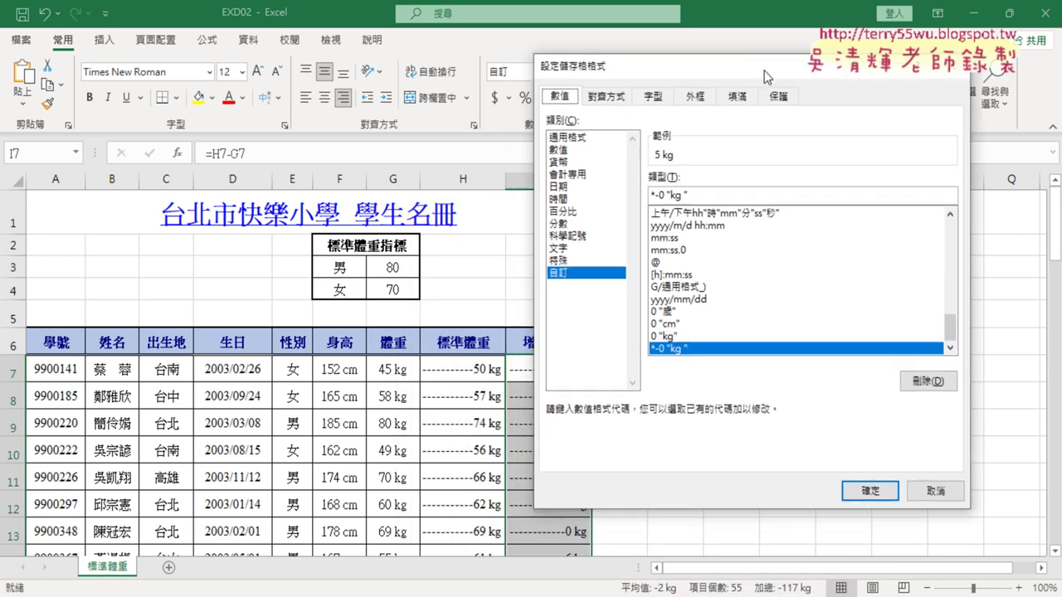
drag(639, 155, 793, 61)
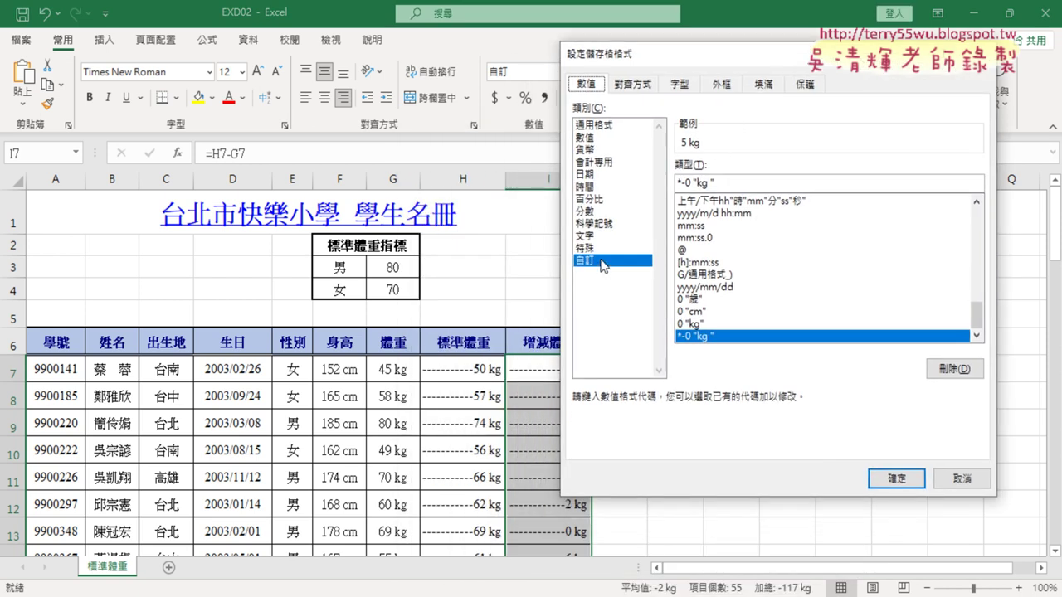
Trim the custom code *-0"kg " down to 0"kg ".
drag(736, 180, 678, 179)
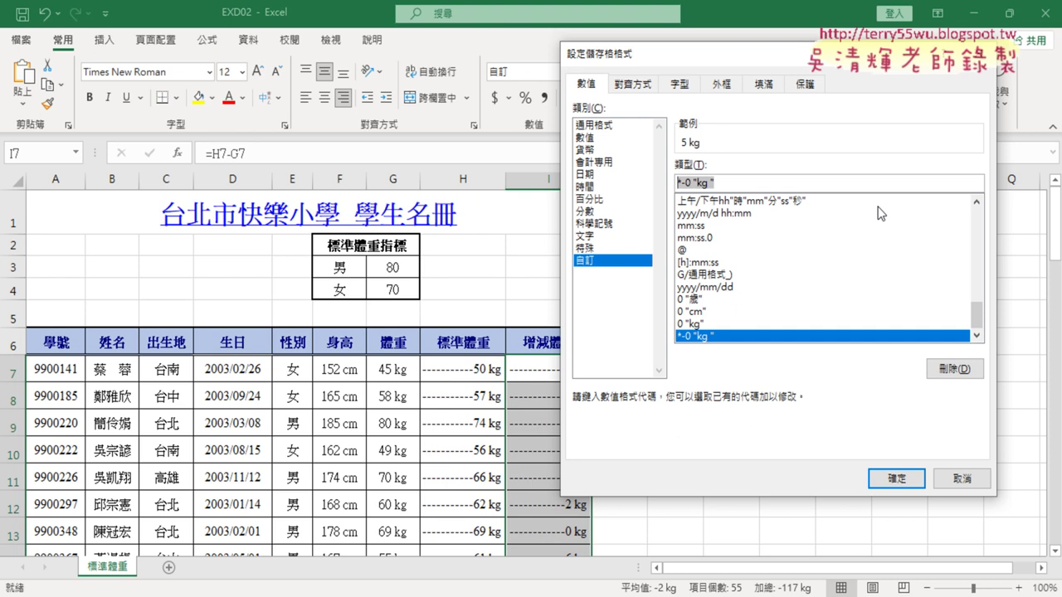
key(Home)
key(Delete)
key(Delete)
key(Right)
key(Delete)
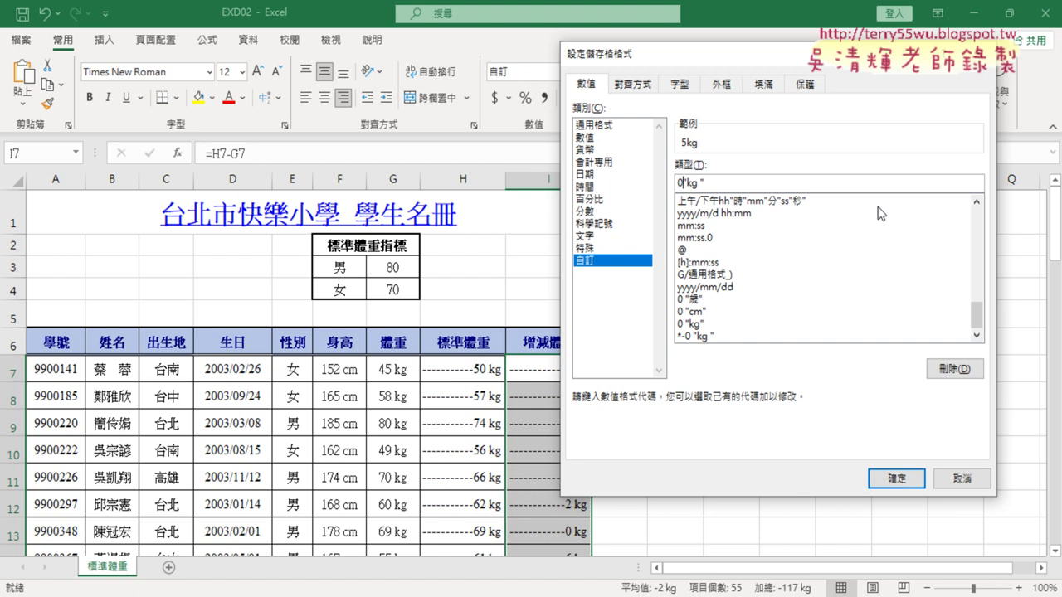
Replace kg with 公斤 so the code reads 0"公斤", and apply it to column I.
key(alt+Tab)
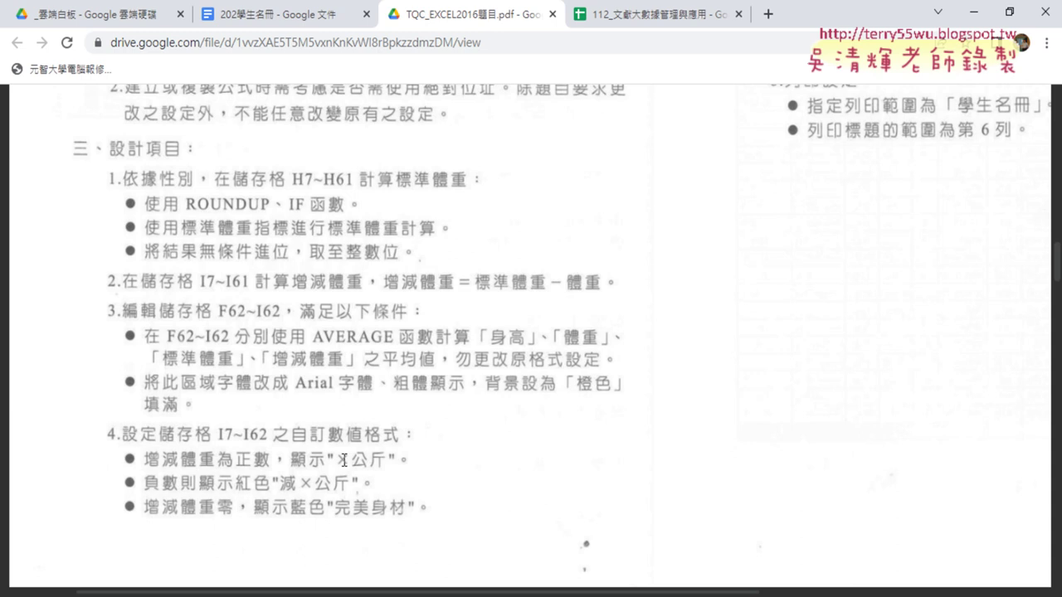
click(975, 13)
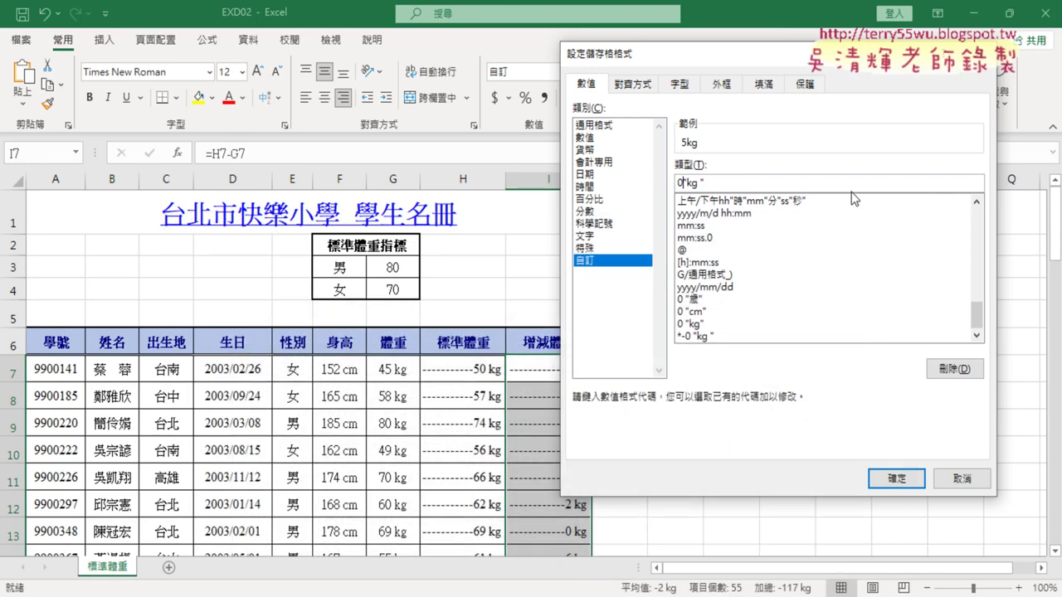
drag(686, 182, 700, 184)
key(BackSpace)
text(v)
key(BackSpace)
text(ㄍ)
text(ㄨㄥ)
key(space)
text(ㄐ)
text(ㄧㄣ)
key(space)
click(899, 478)
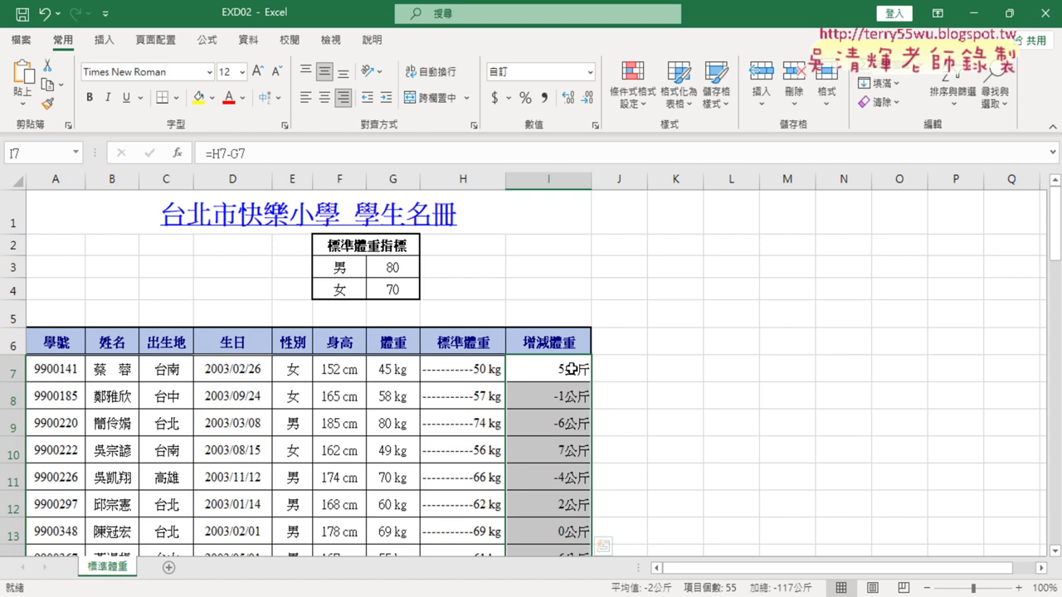
Compare the 公斤 results against the task instructions PDF.
click(572, 370)
key(alt+Tab)
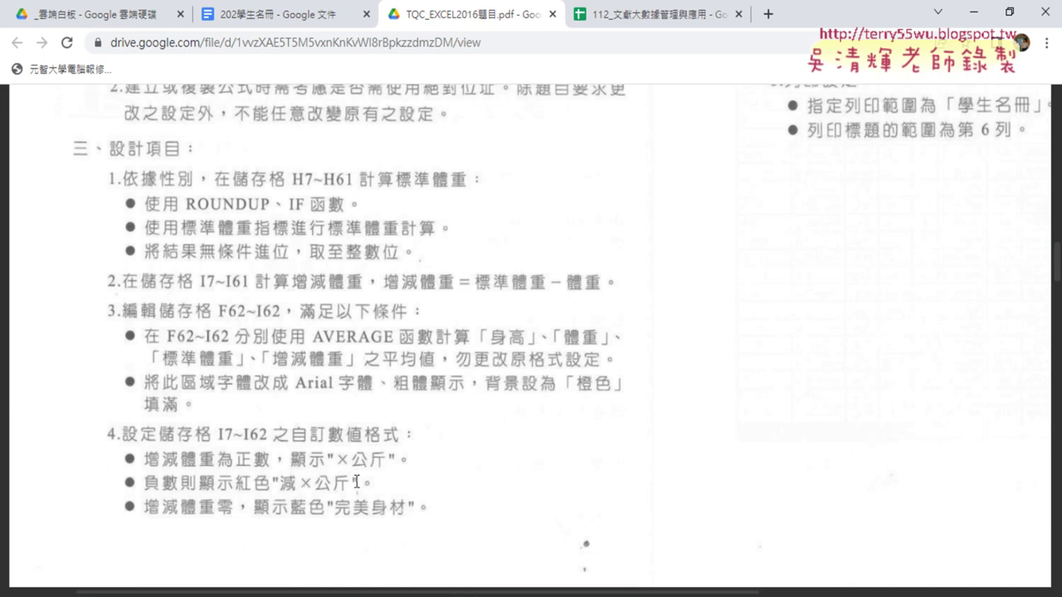
key(alt+Tab)
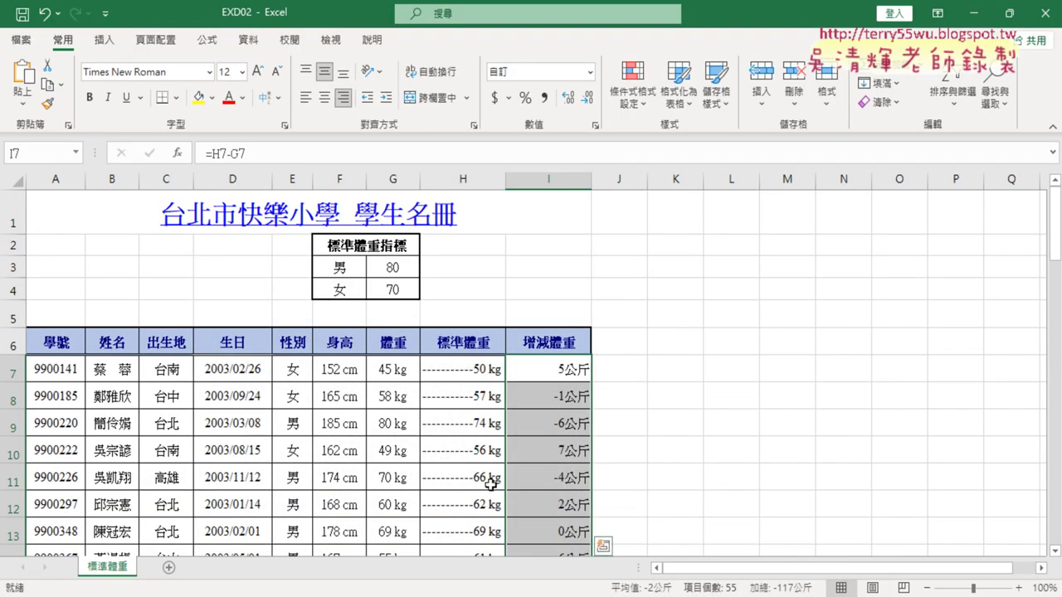
Append ;[紅色 to column I's 0"公斤" code and check item 4 in the task PDF.
right_click(572, 379)
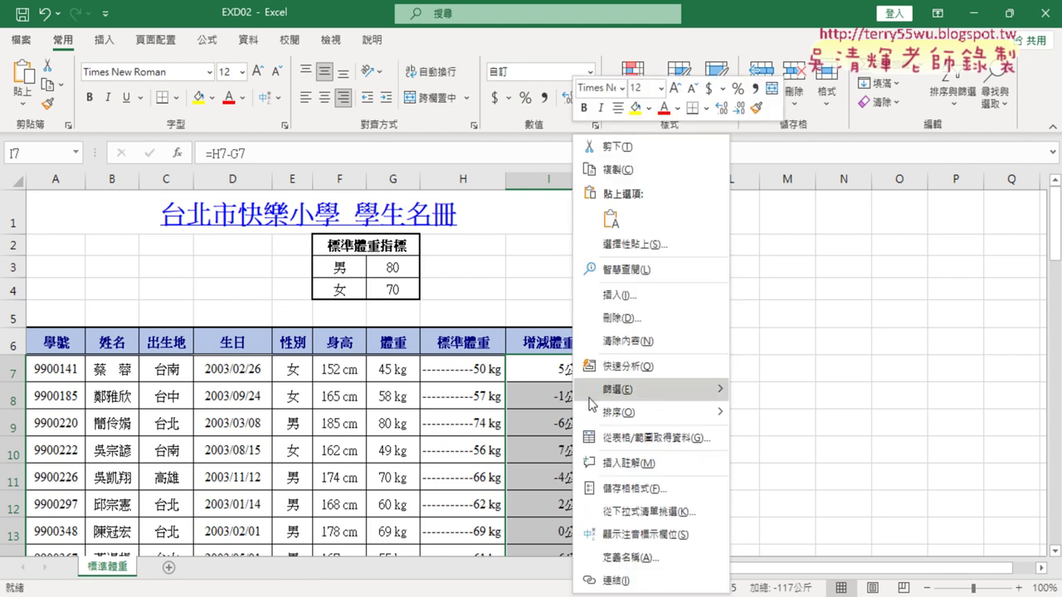
click(618, 486)
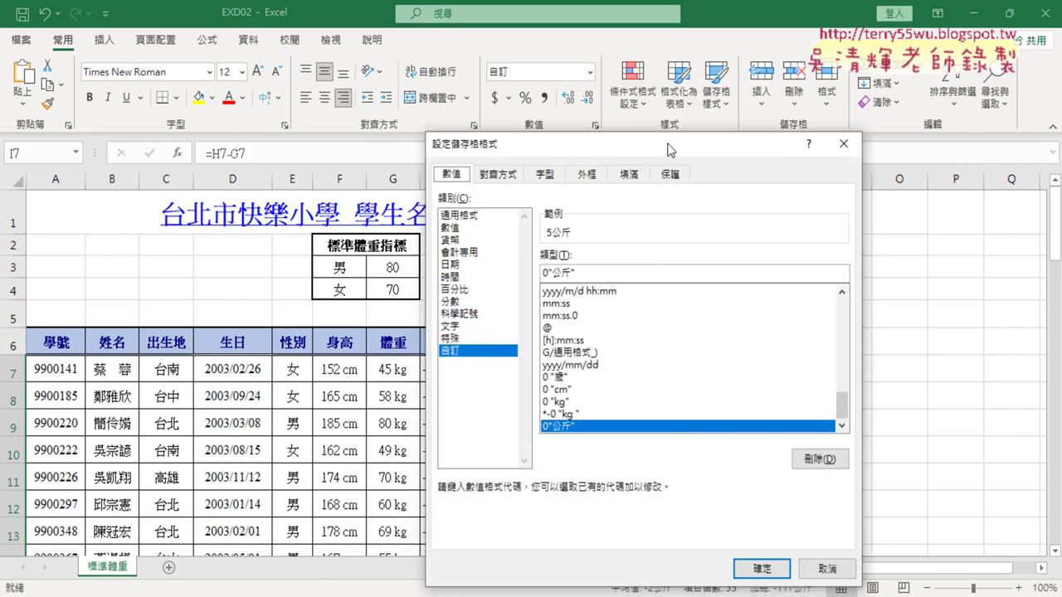
drag(663, 154, 889, 108)
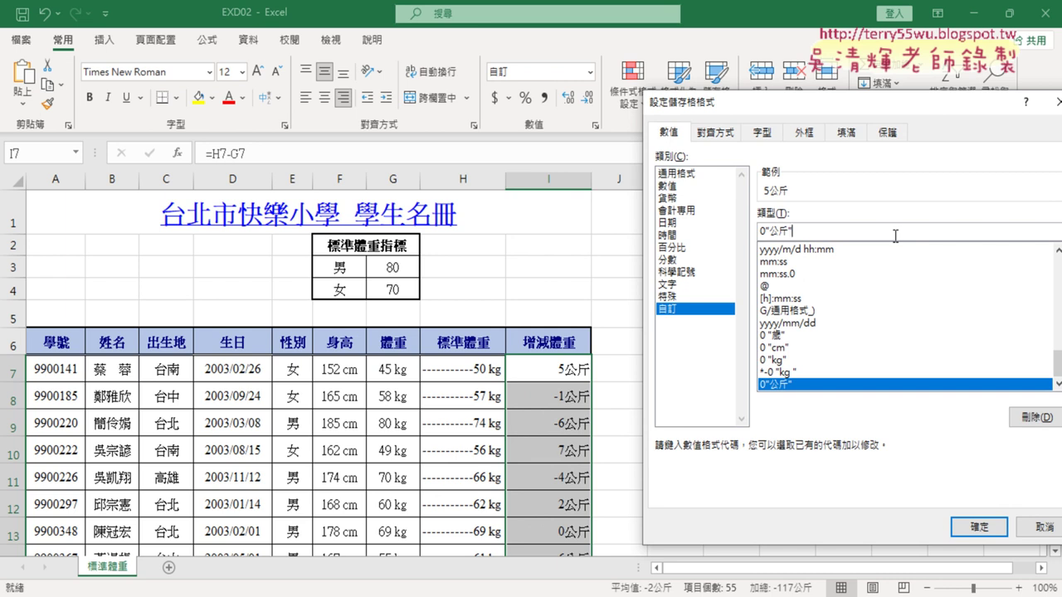
click(895, 235)
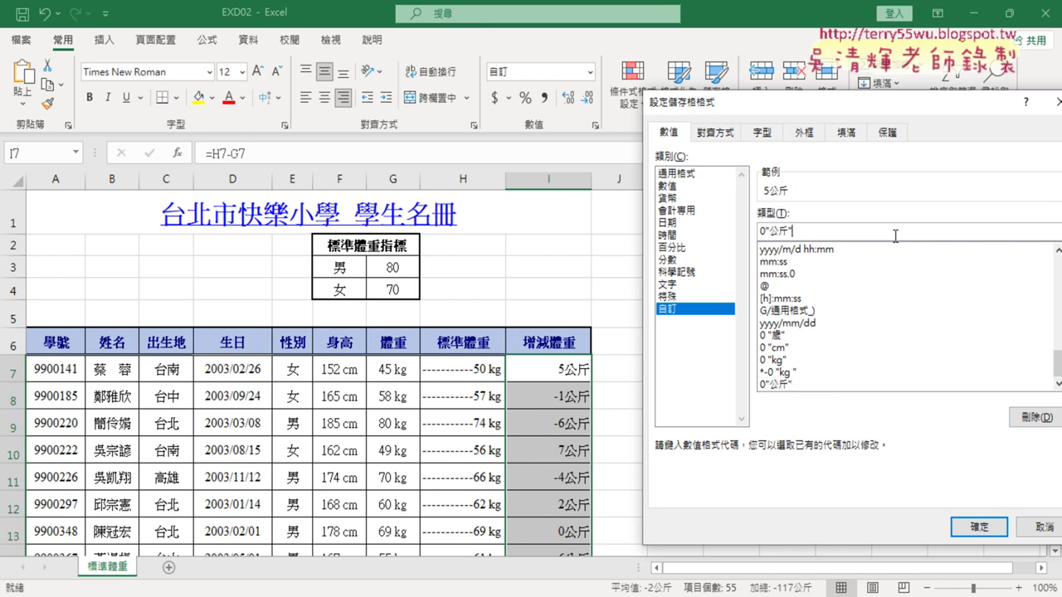
text(;)
text([)
text(紅)
text(色)
key(Return)
click(477, 587)
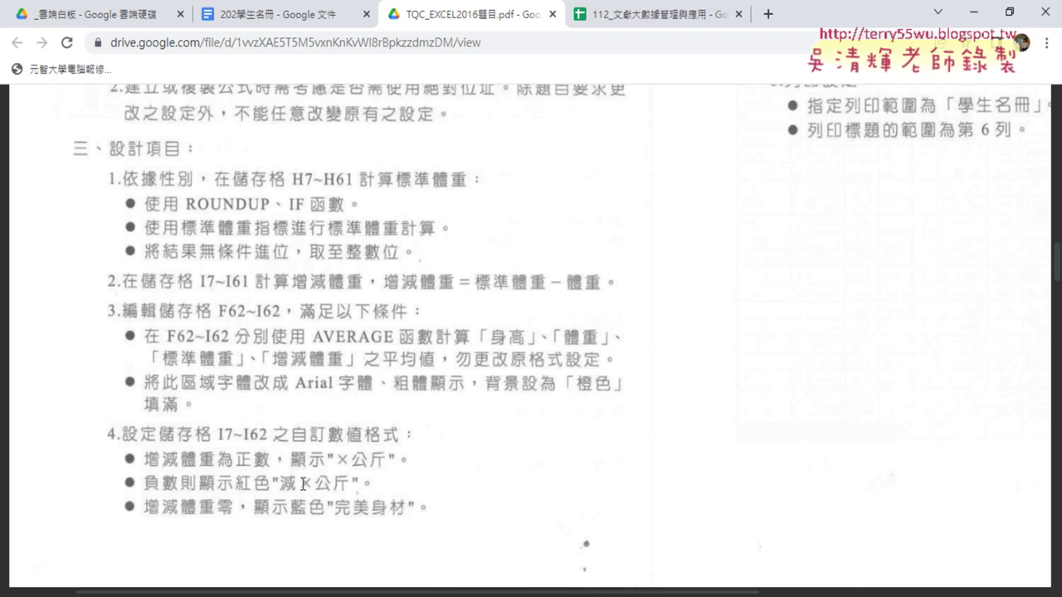
Add "減"0 after [紅色] in the negative section of the custom code.
click(973, 13)
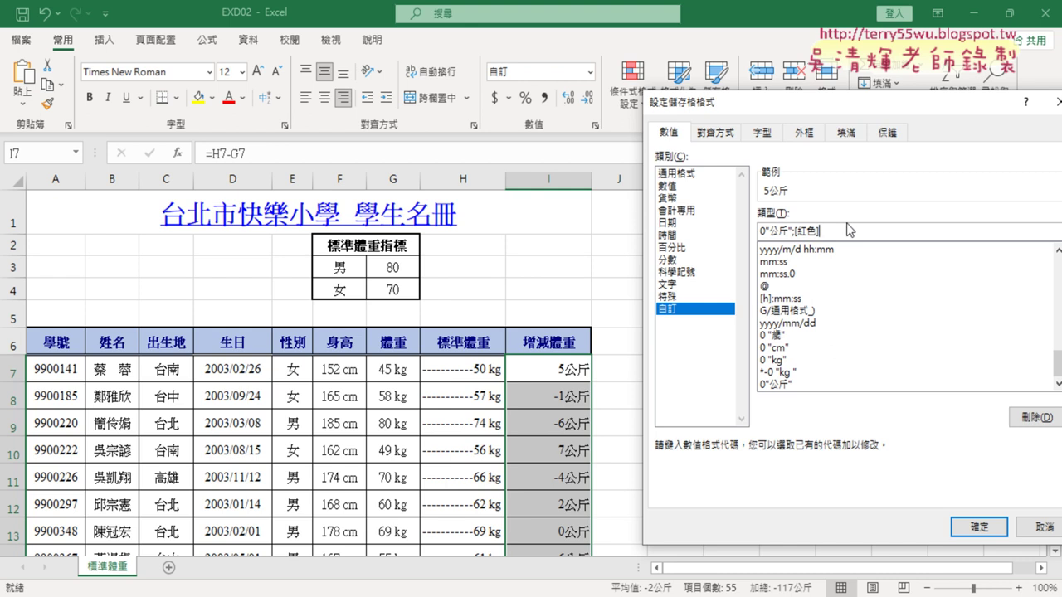
text("")
text(ㄐㄧㄣ)
text(3)
key(Down)
key(Return)
key(Right)
text(0)
Append 公斤 to make 0"公斤";[紅色]"減"0"公斤" and apply it, showing 減1公斤 in red.
drag(795, 233, 771, 234)
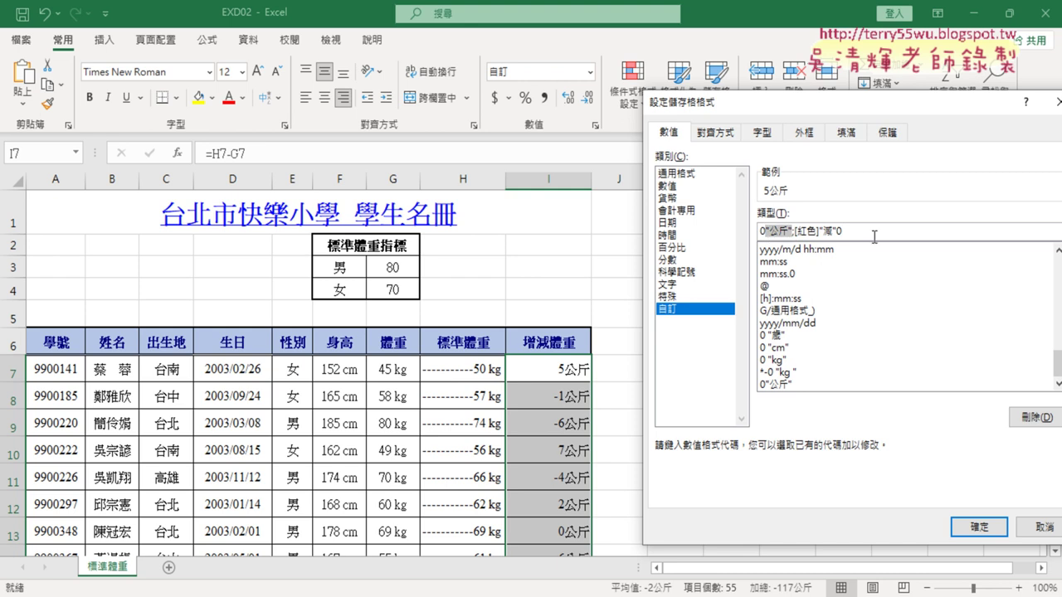
click(875, 236)
text("公斤")
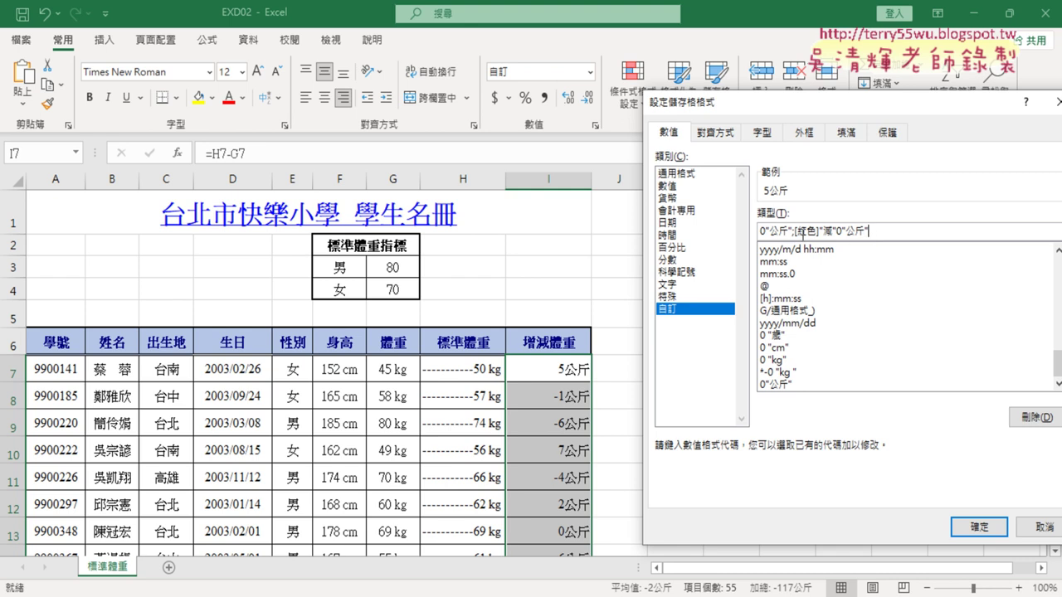
drag(819, 232, 898, 232)
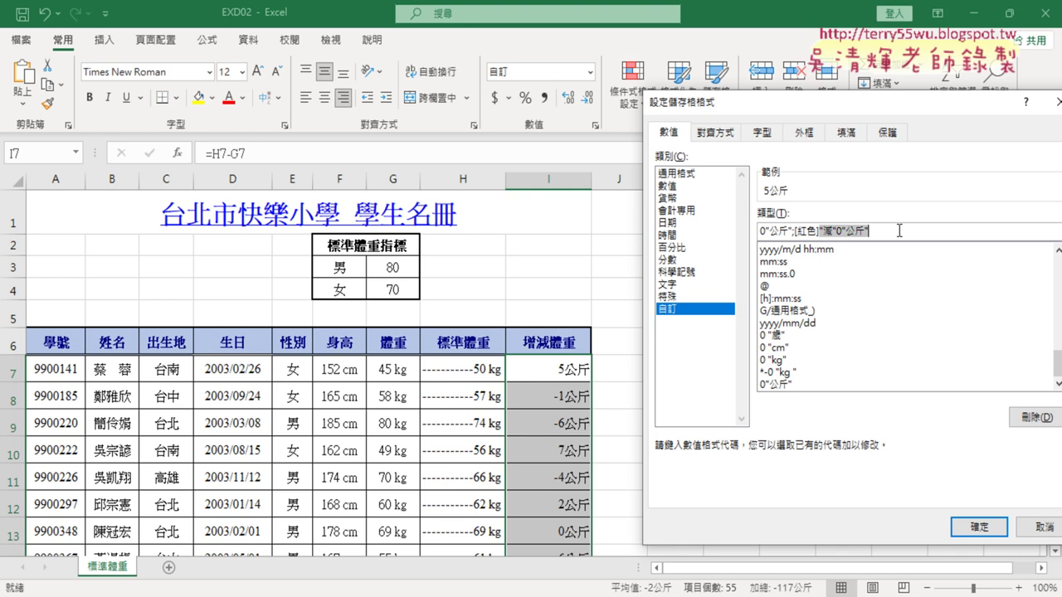
key(Right)
key(Left)
key(Left)
key(Left)
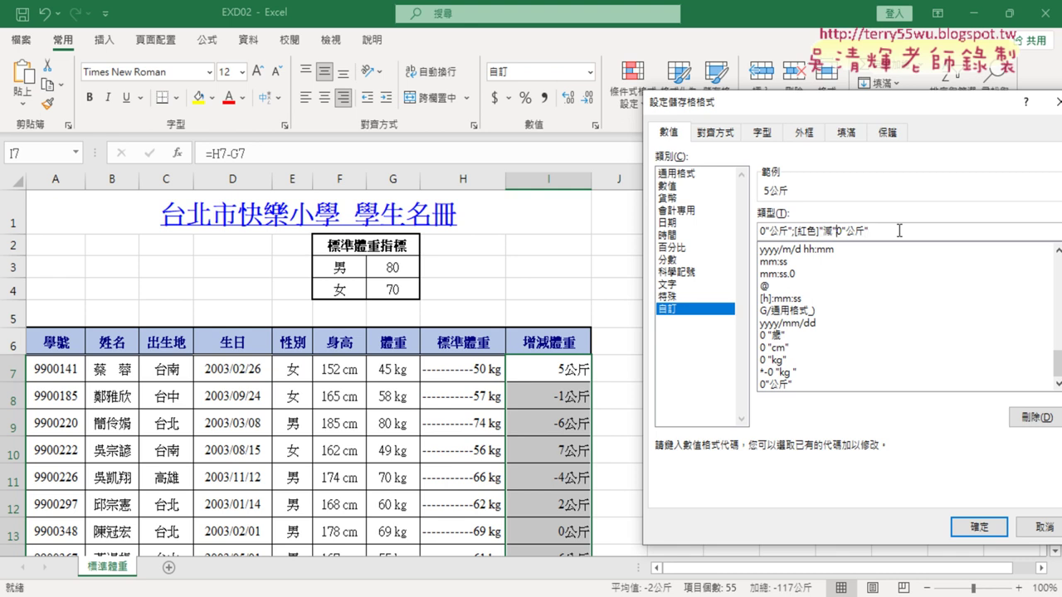
text(#)
key(BackSpace)
double_click(840, 231)
click(983, 531)
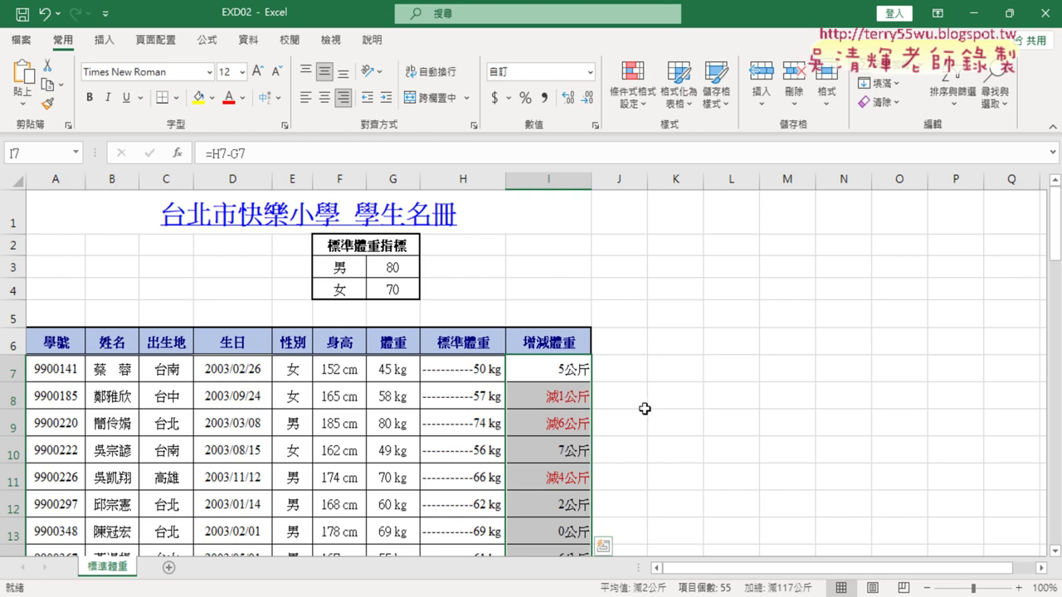
Check the PDF requirements, then reopen Format Cells for column I.
key(alt+Tab)
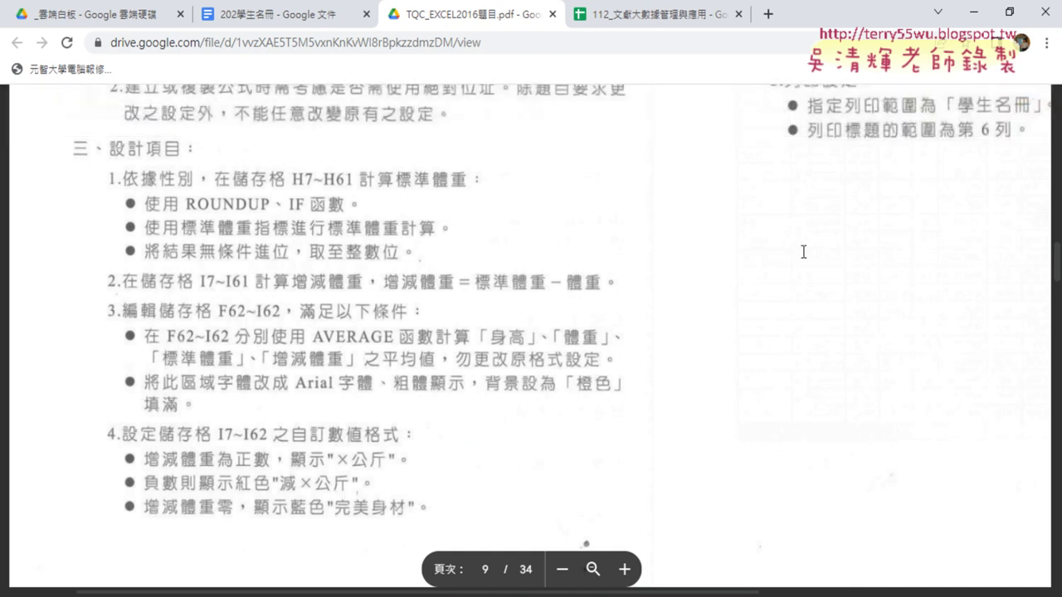
click(976, 14)
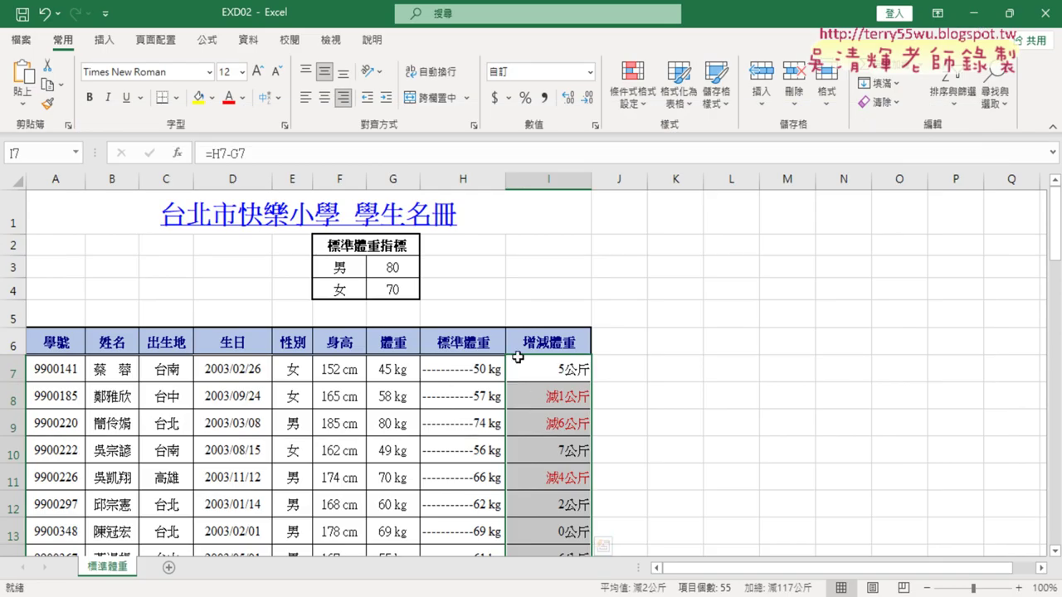
right_click(543, 365)
click(632, 488)
drag(664, 147, 861, 95)
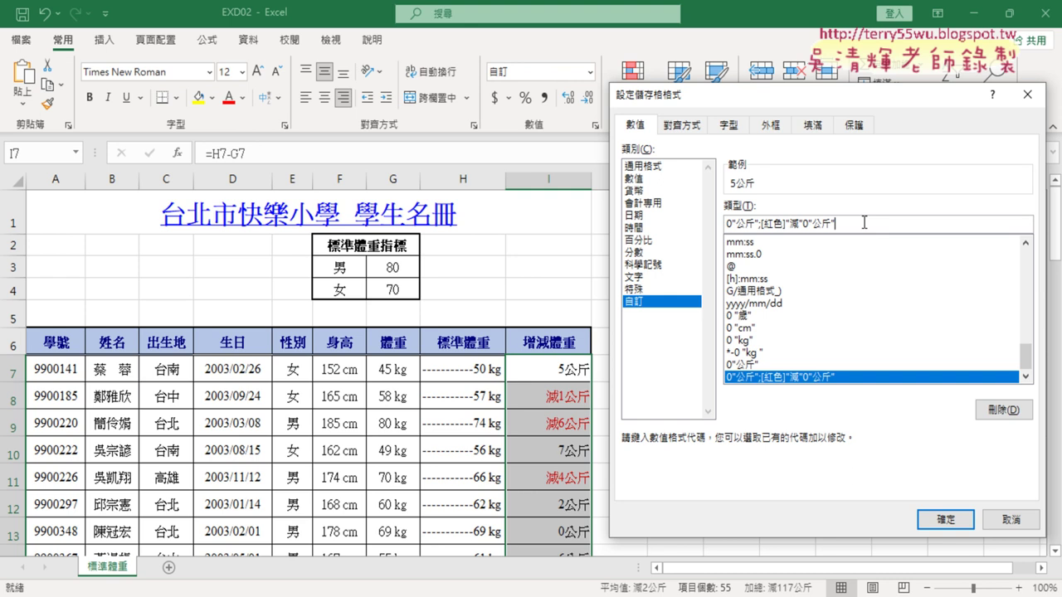
Add a third section starting with [藍色] by copying and recolouring [紅色].
text(;ㄢ)
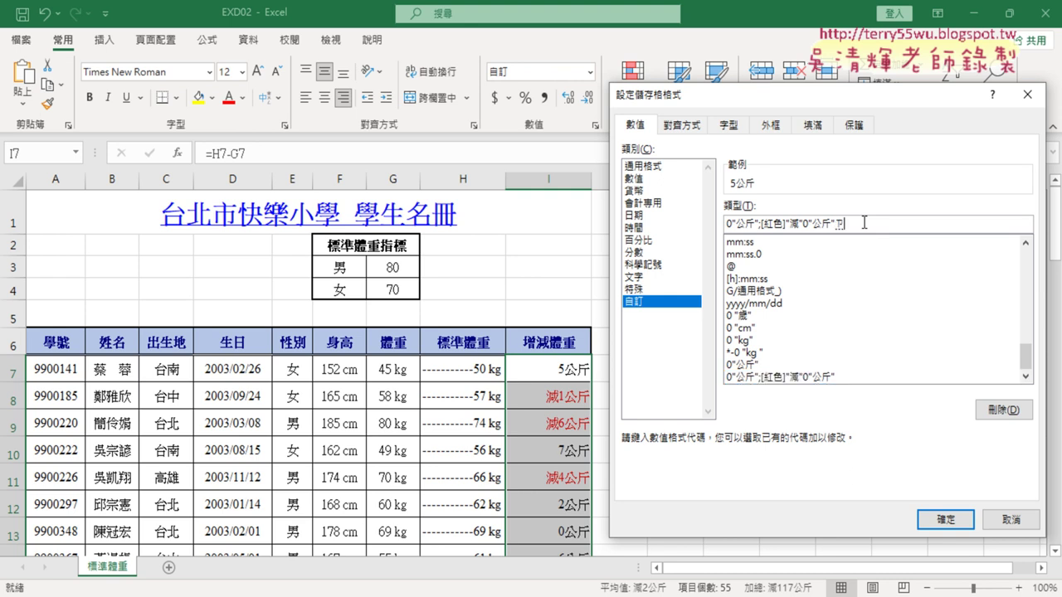
key(BackSpace)
drag(762, 222, 794, 225)
key(ctrl+c)
click(855, 220)
key(ctrl+v)
double_click(848, 224)
text(l8)
key(BackSpace)
Make the zero section "完美身材" and apply, so I13 shows 完美身材 in blue.
key(BackSpace)
text(藍)
key(End)
text("")
text(0)
key(BackSpace)
text(玩ㄇ美)
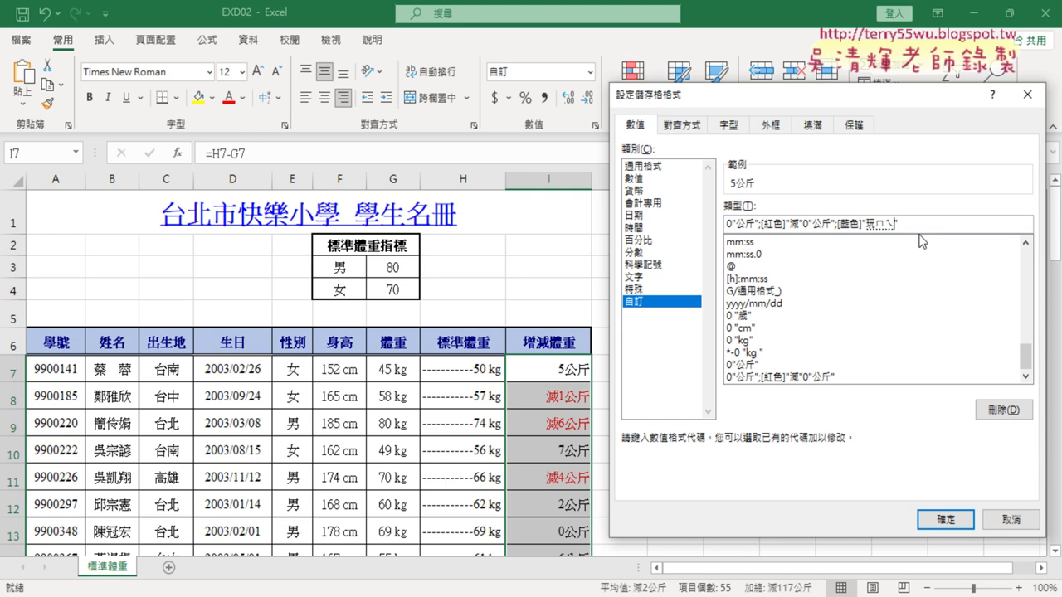
key(Return)
text(身)
text(材)
key(Return)
click(934, 227)
click(954, 520)
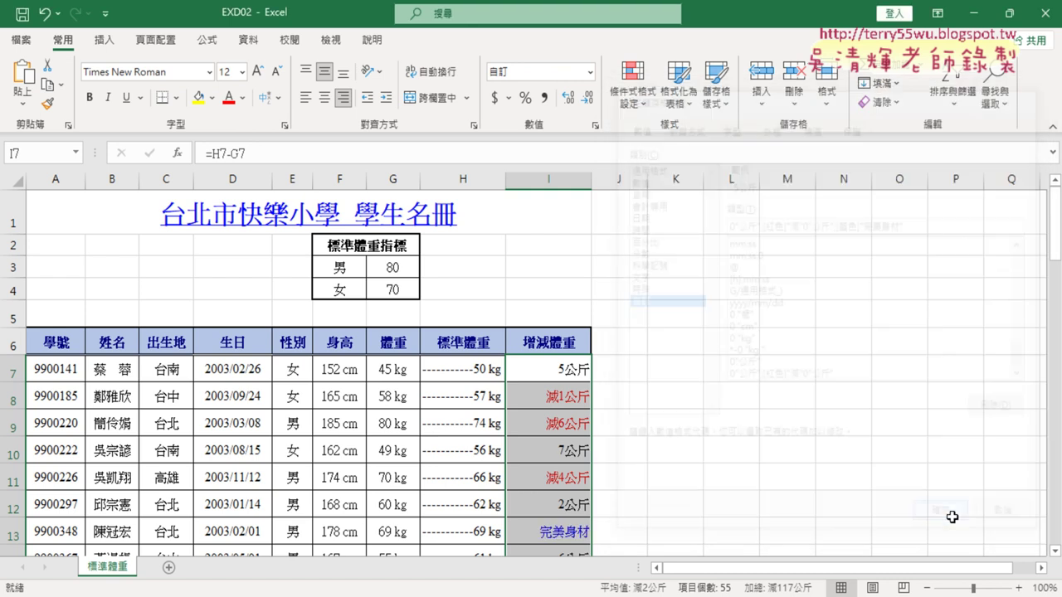
scroll(809, 365, down, 2)
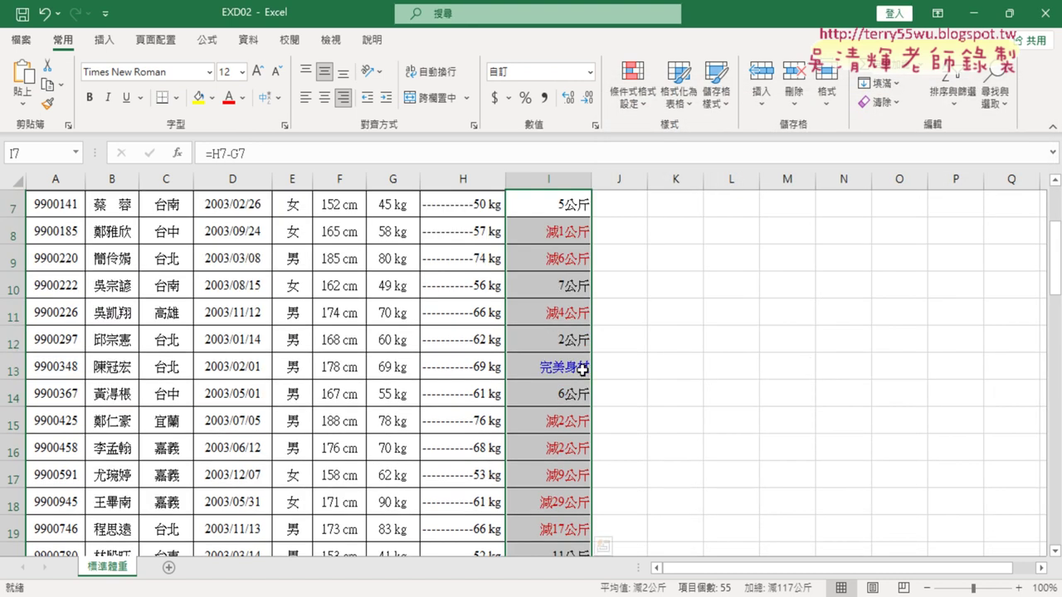
scroll(758, 355, down, 3)
scroll(758, 355, down, 4)
scroll(758, 355, down, 1)
scroll(759, 355, down, 6)
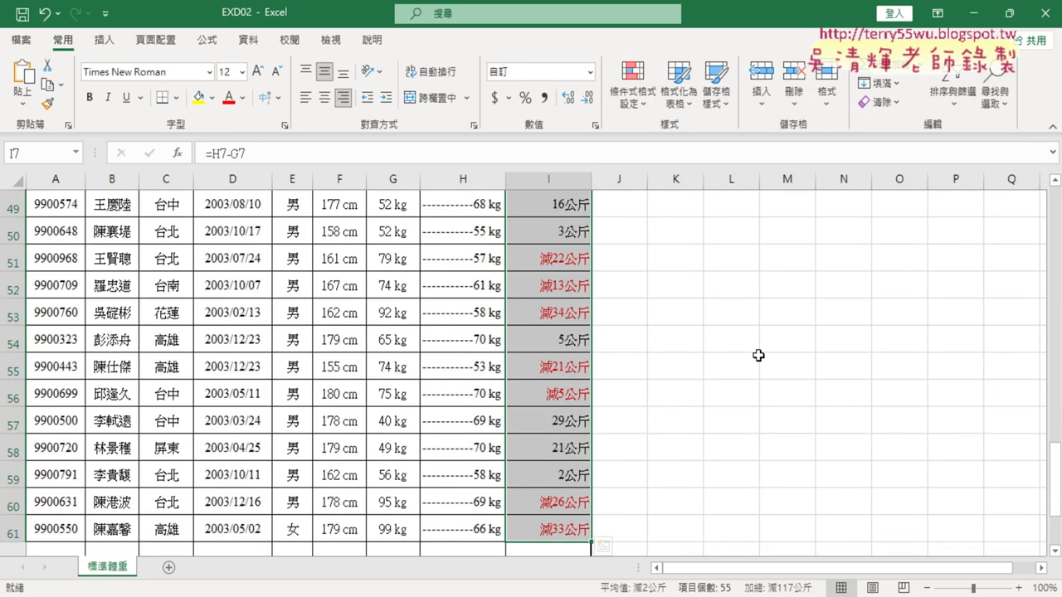
scroll(758, 355, down, 1)
scroll(759, 355, up, 4)
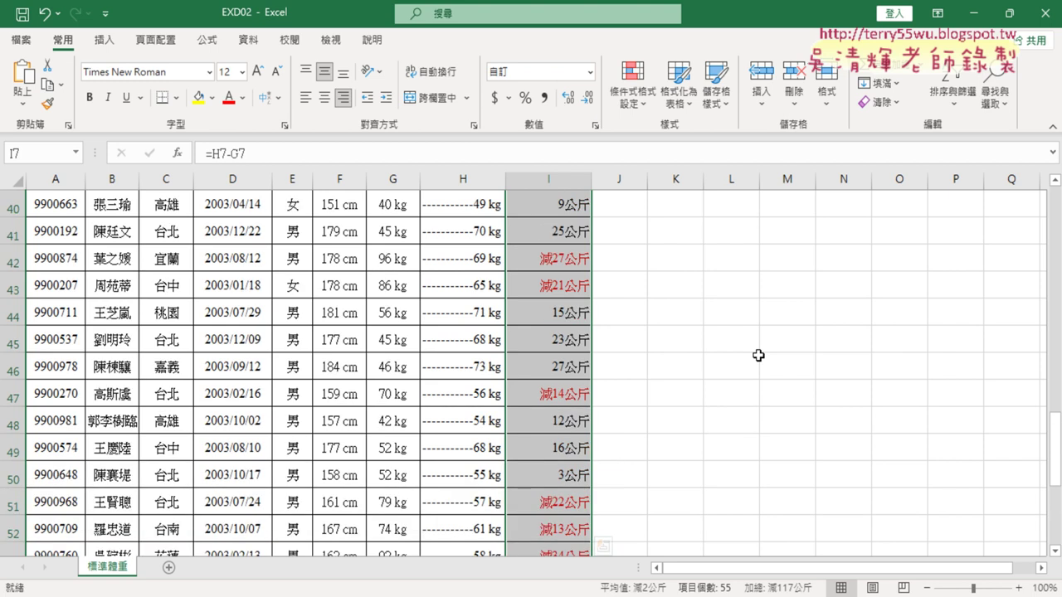
scroll(758, 355, up, 7)
scroll(759, 355, up, 6)
scroll(758, 355, down, 1)
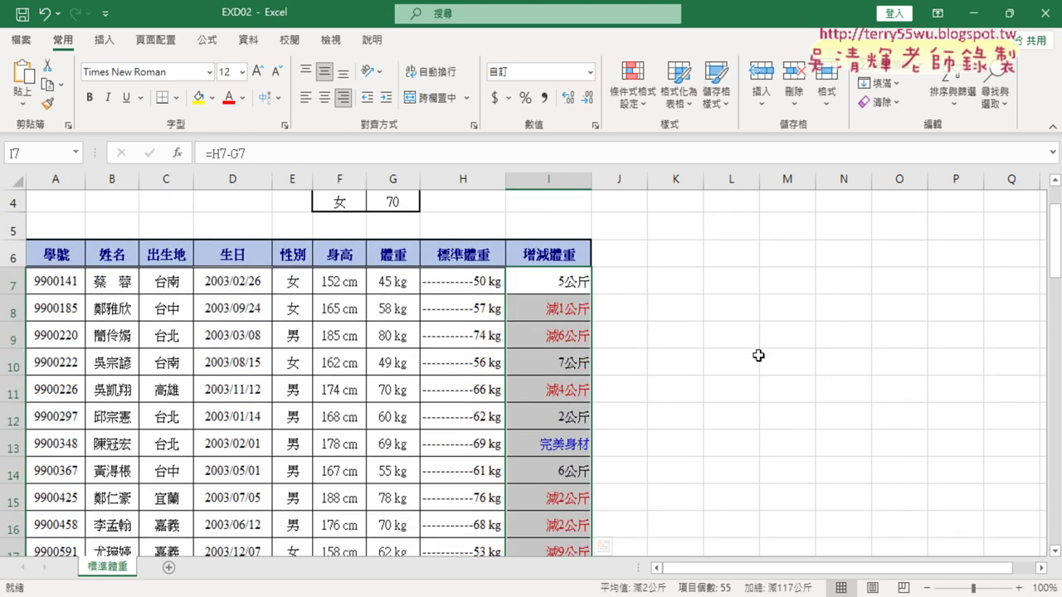
click(676, 335)
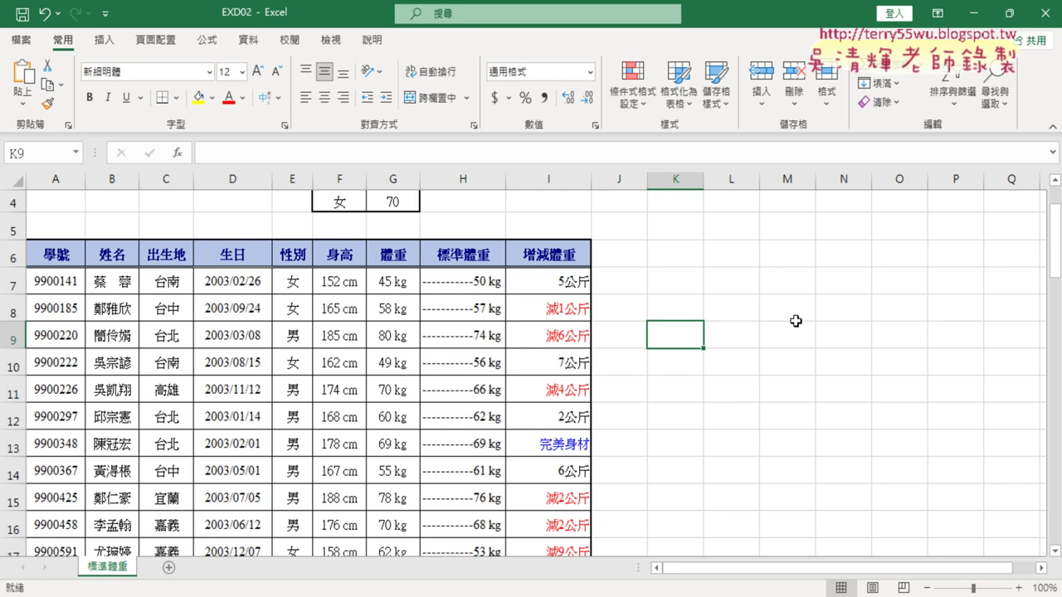
Select I7:I61 and show its full code 0"公斤";[紅色]"減"0"公斤";[藍色]"完美身材" in Format Cells.
scroll(796, 321, up, 1)
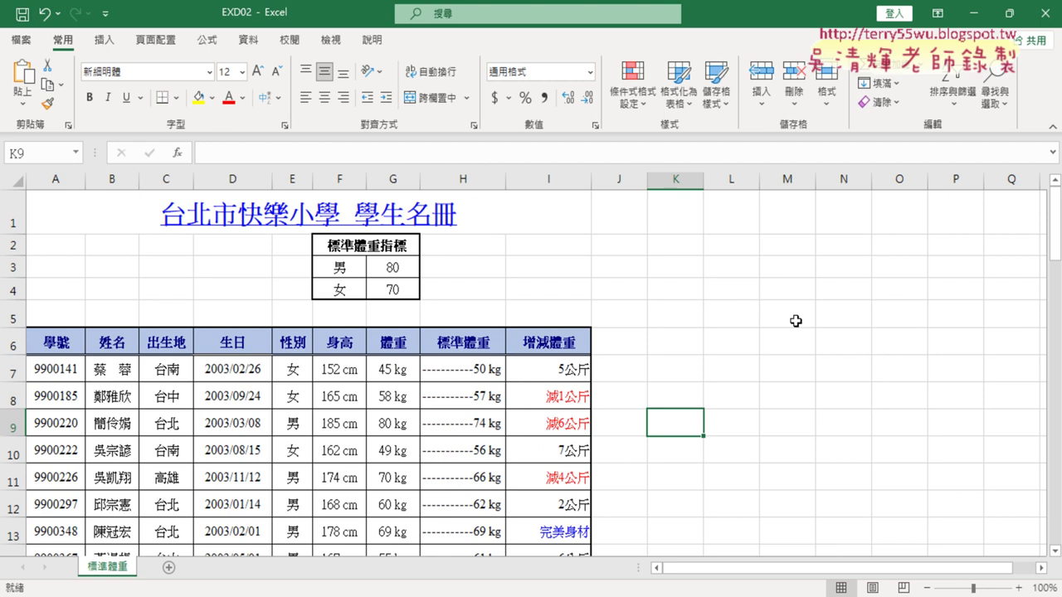
click(542, 404)
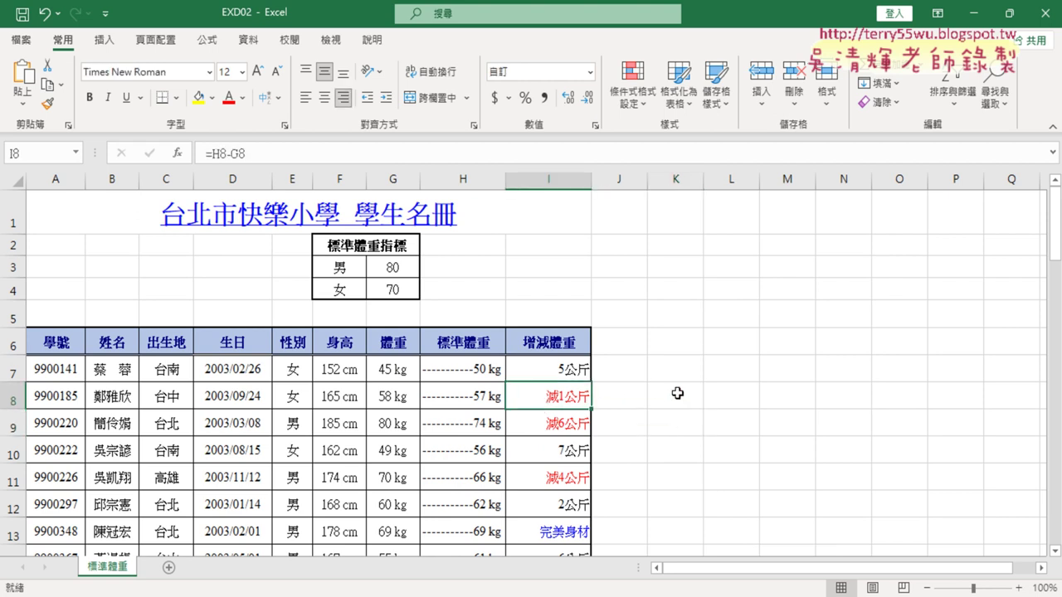
scroll(677, 394, down, 1)
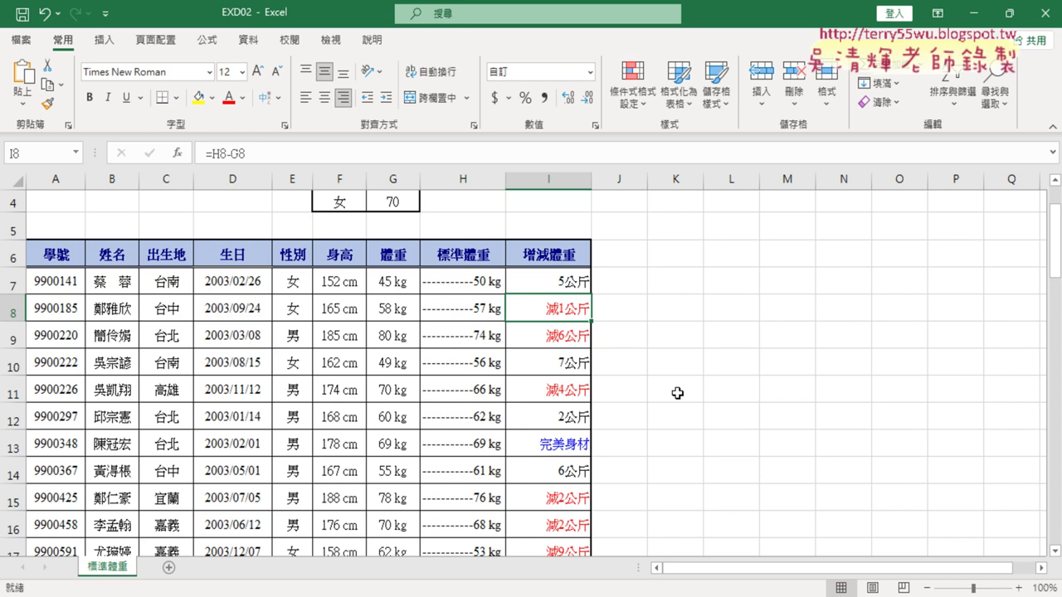
click(564, 286)
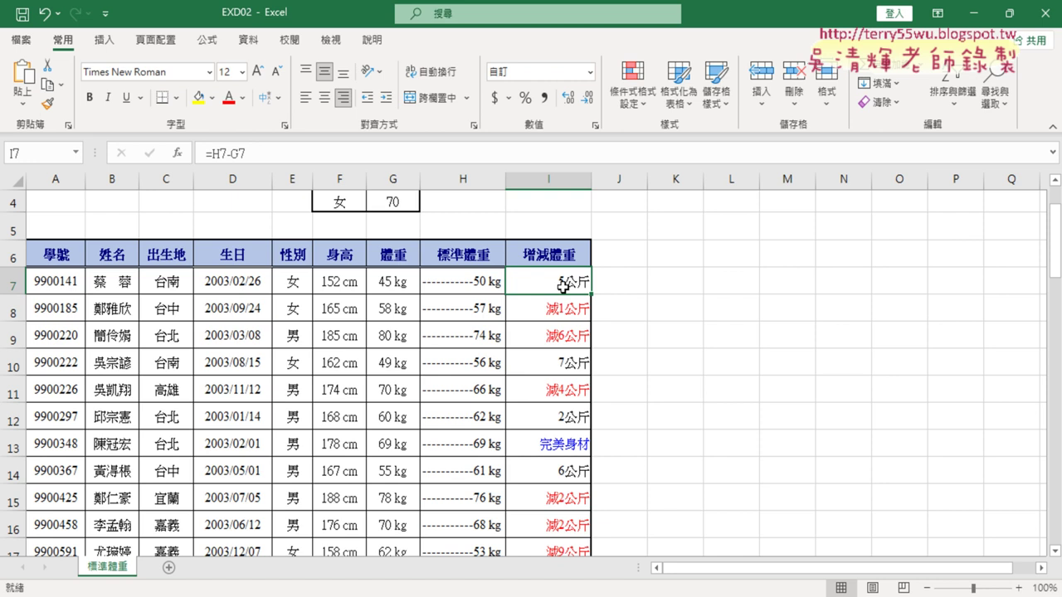
key(ctrl+shift+Down)
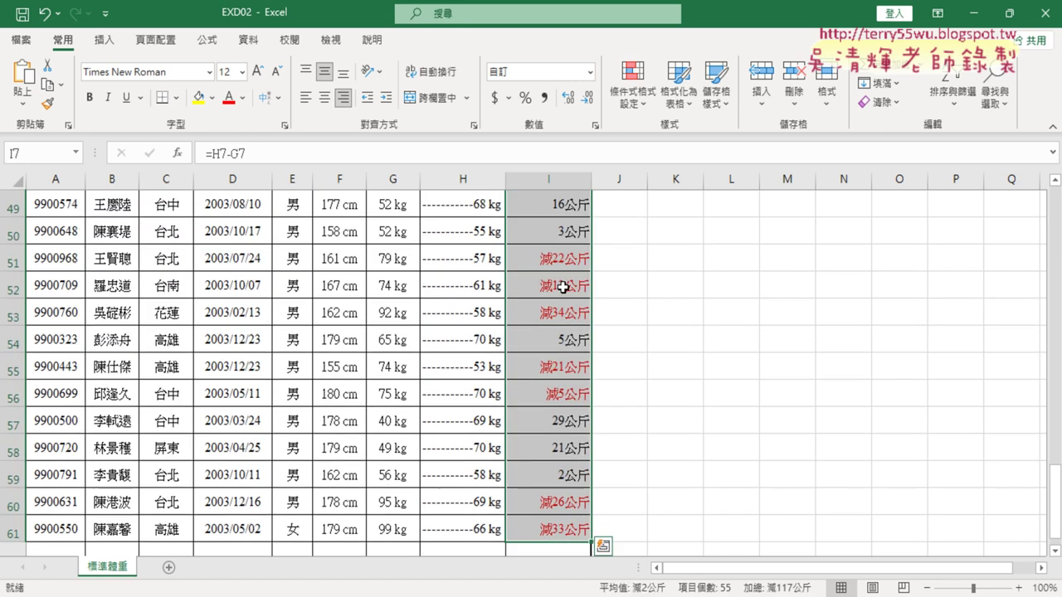
right_click(563, 286)
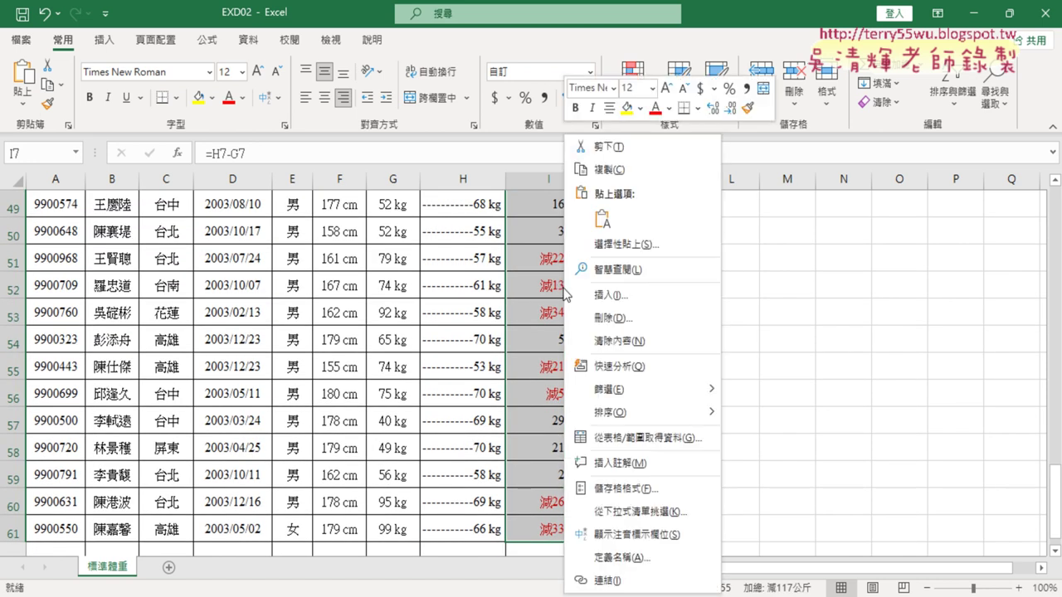
click(622, 488)
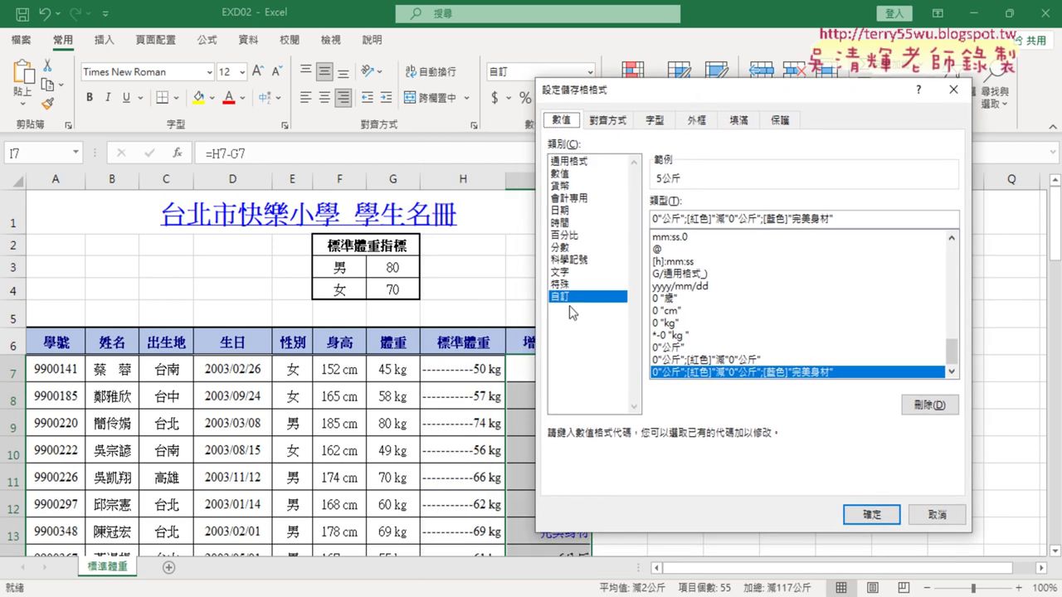
drag(846, 220, 638, 222)
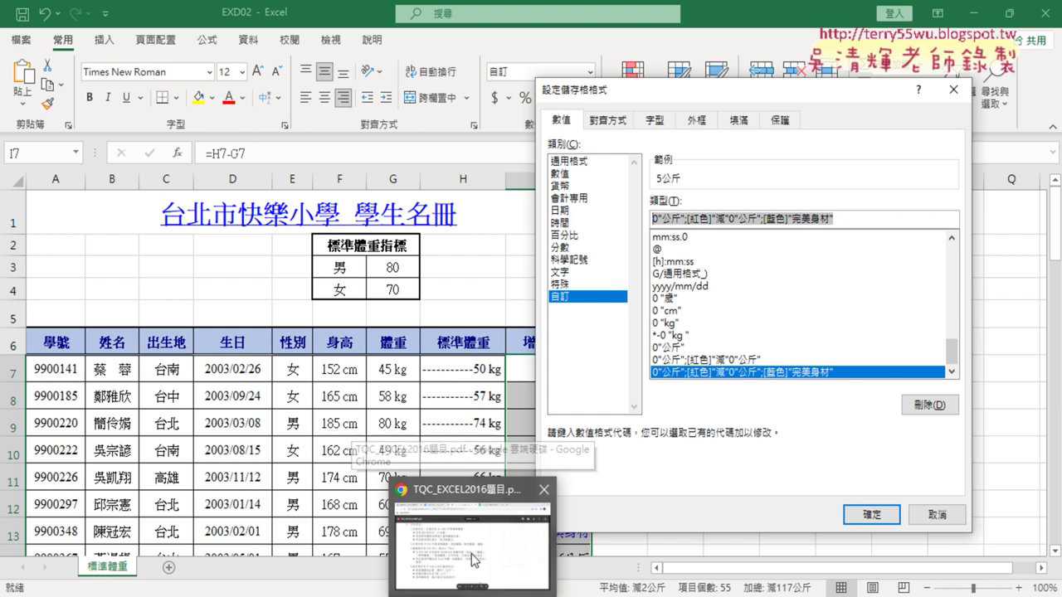
Bring up the 202學生名冊 notes and scroll to the format code 0"公斤";[紅色]"減"0"公斤";[藍色]"完美身材".
click(473, 552)
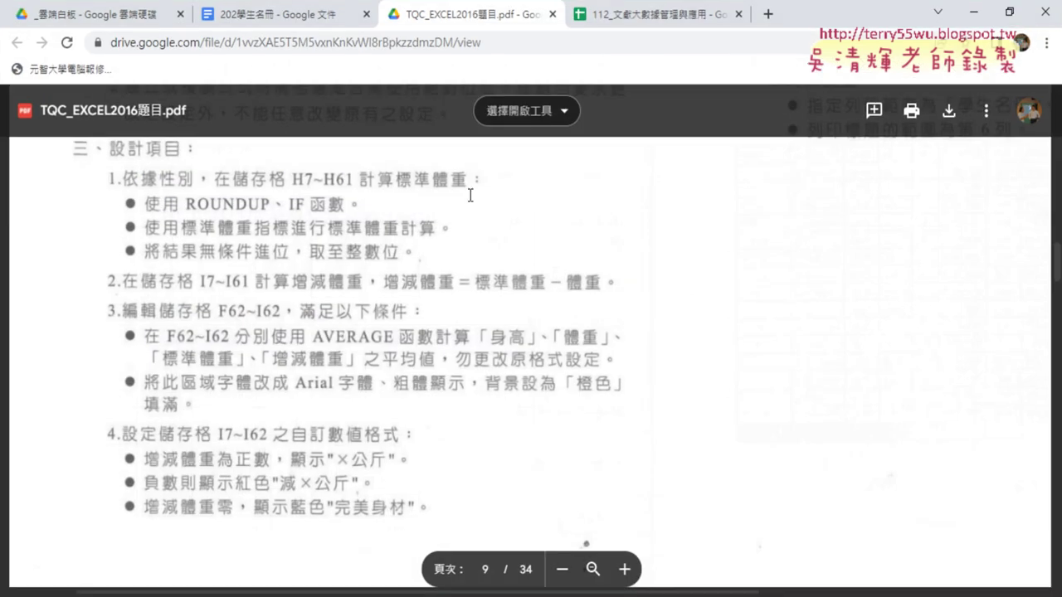
click(292, 15)
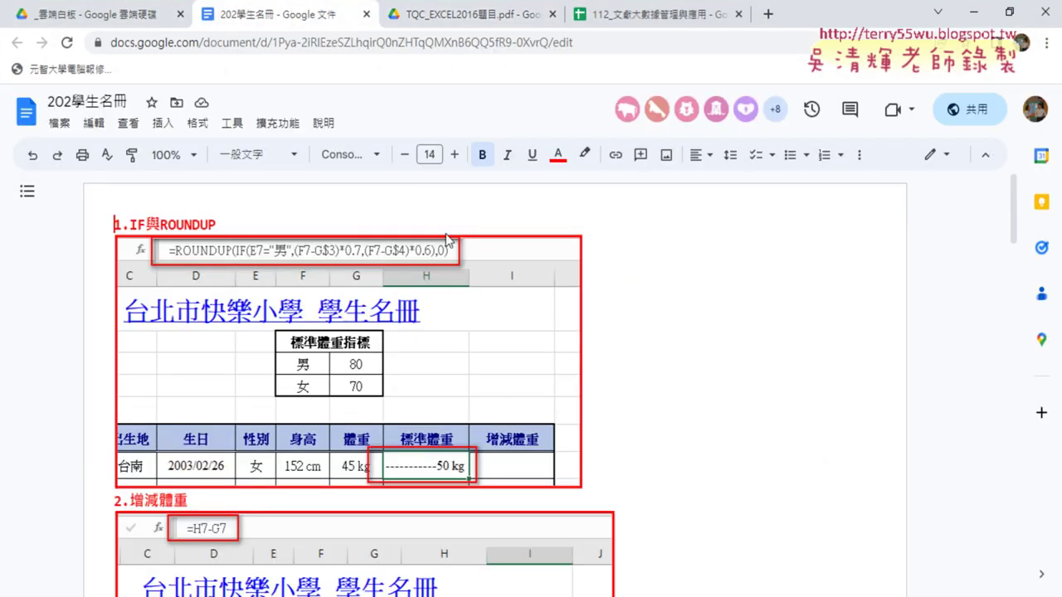
scroll(587, 321, down, 3)
scroll(587, 321, down, 2)
scroll(588, 321, down, 2)
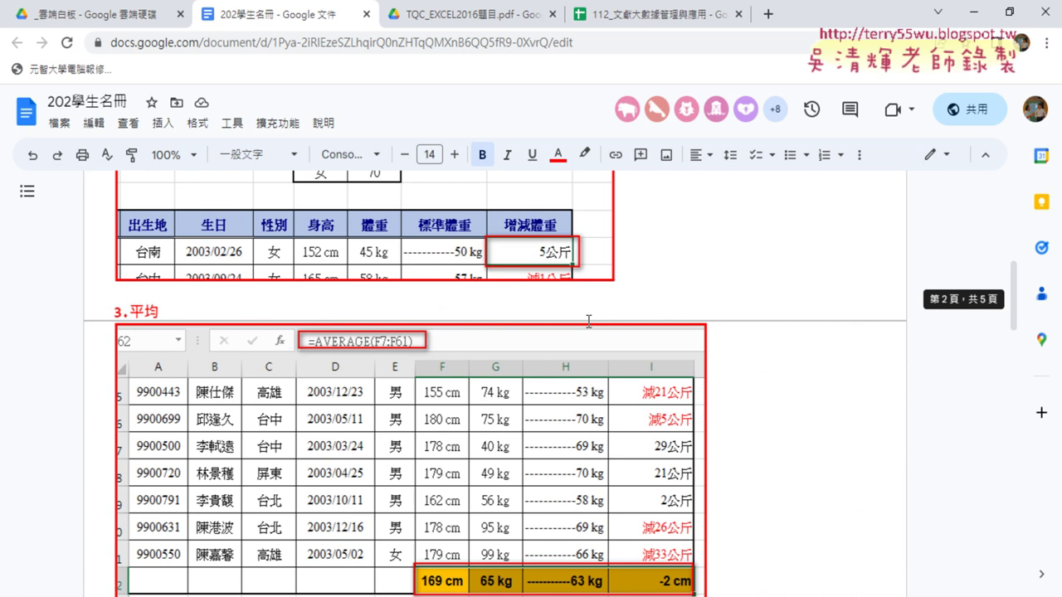
scroll(587, 321, down, 2)
scroll(587, 321, down, 3)
scroll(587, 321, down, 2)
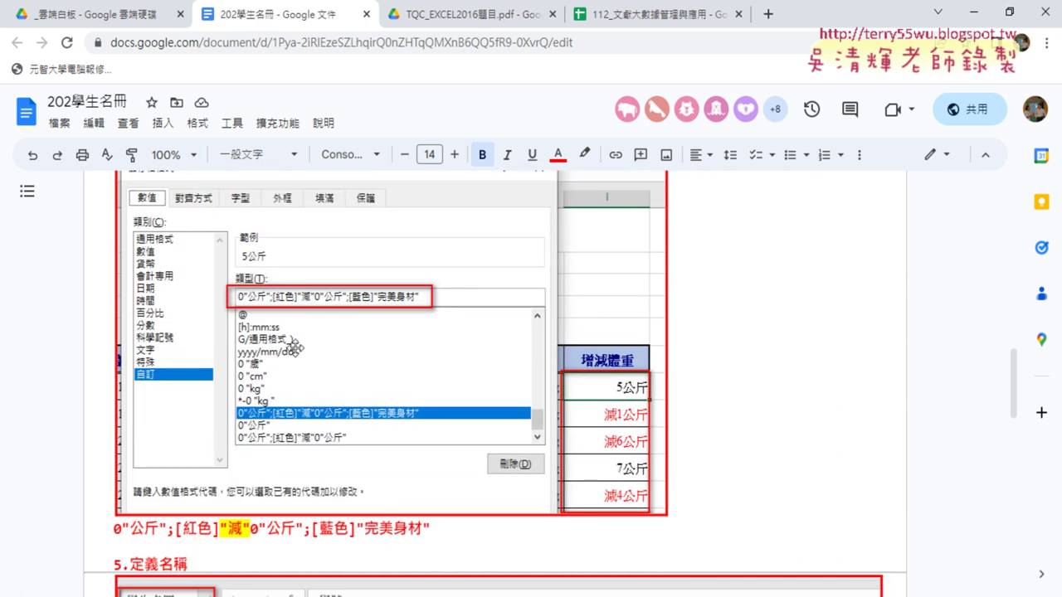
scroll(332, 422, down, 1)
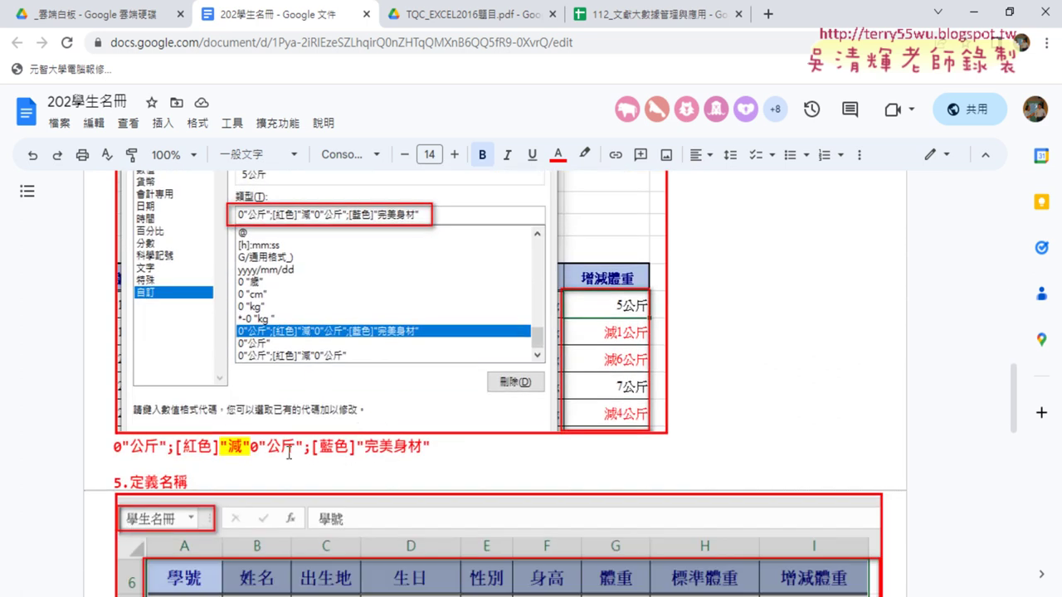
click(448, 453)
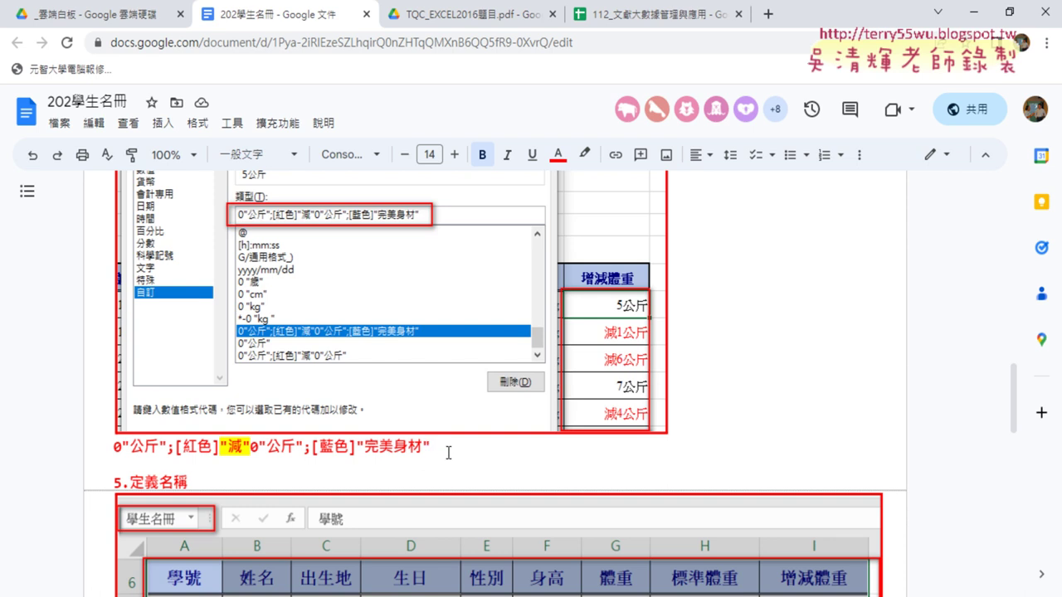